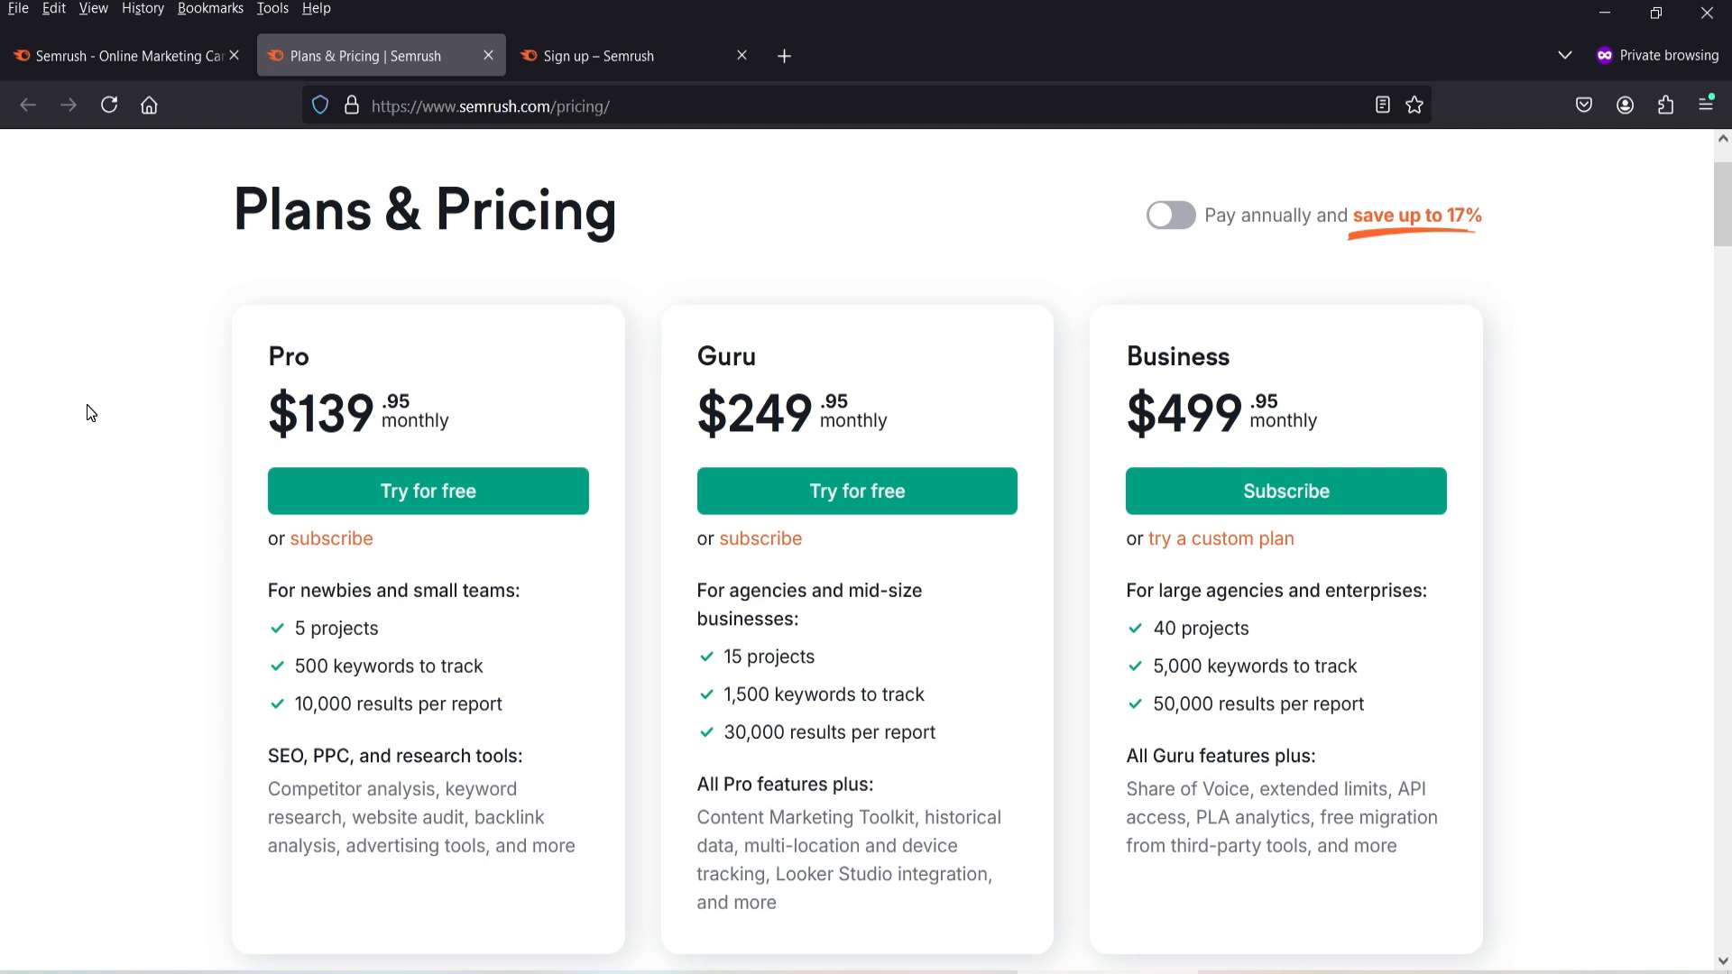
pyautogui.click(548, 46)
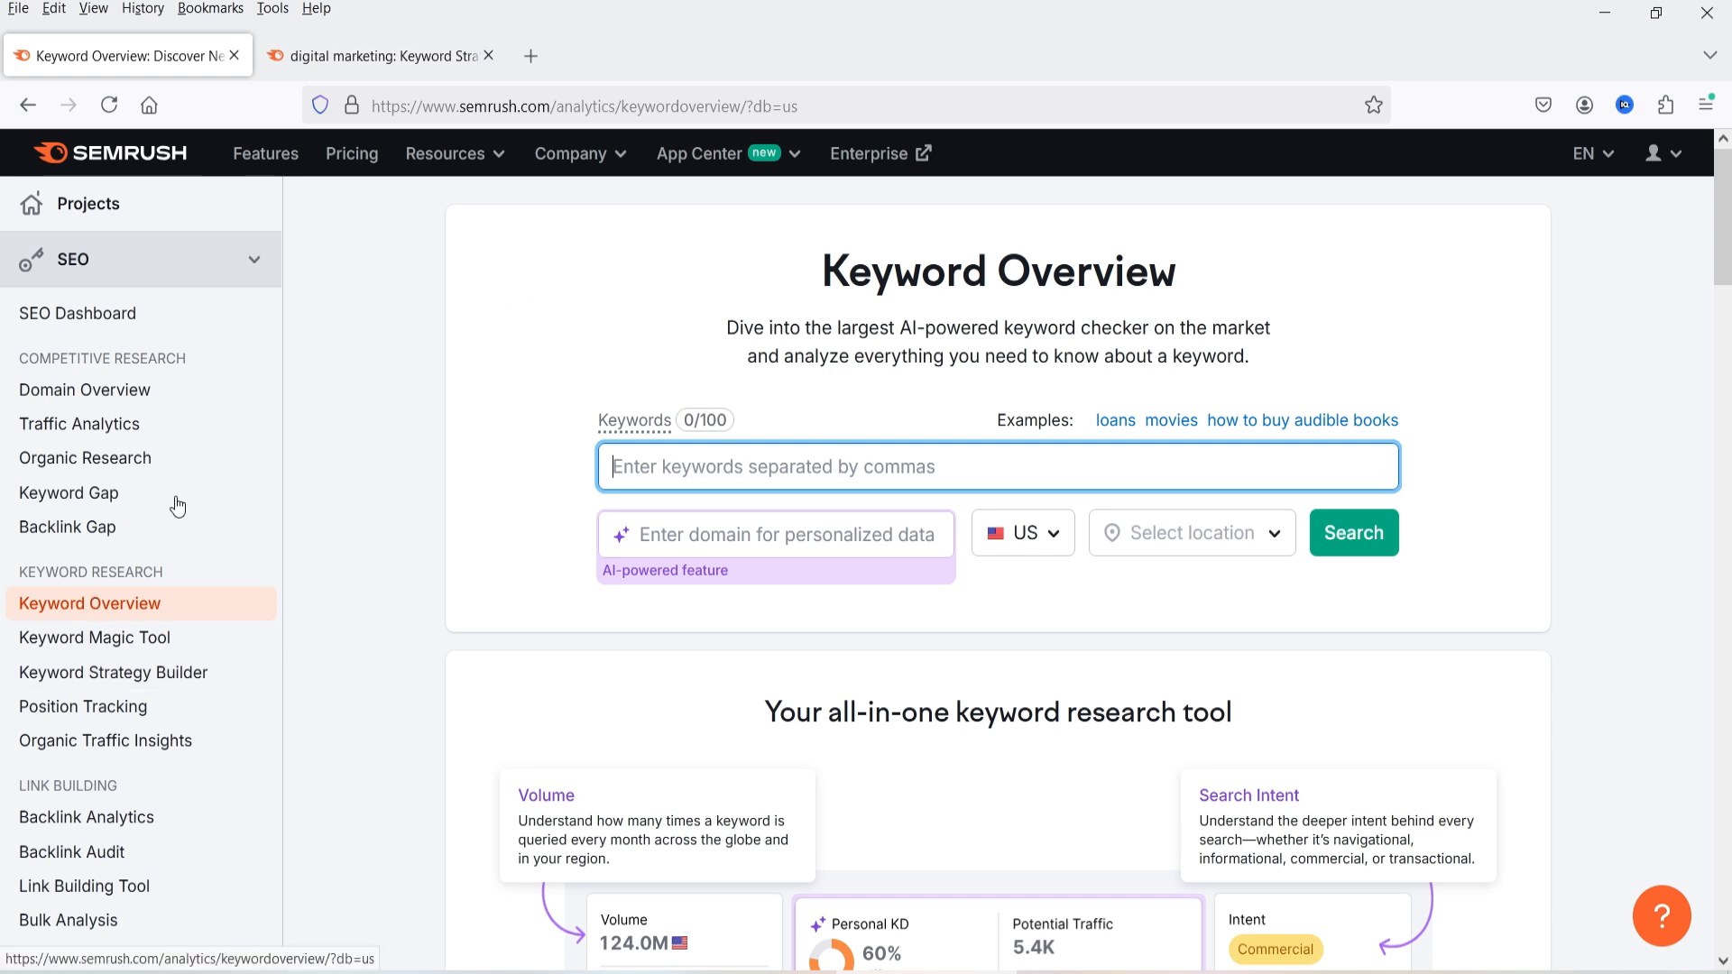
# - Run a Keyword Overview search for "digital marketing" in the US database
pyautogui.click(114, 606)
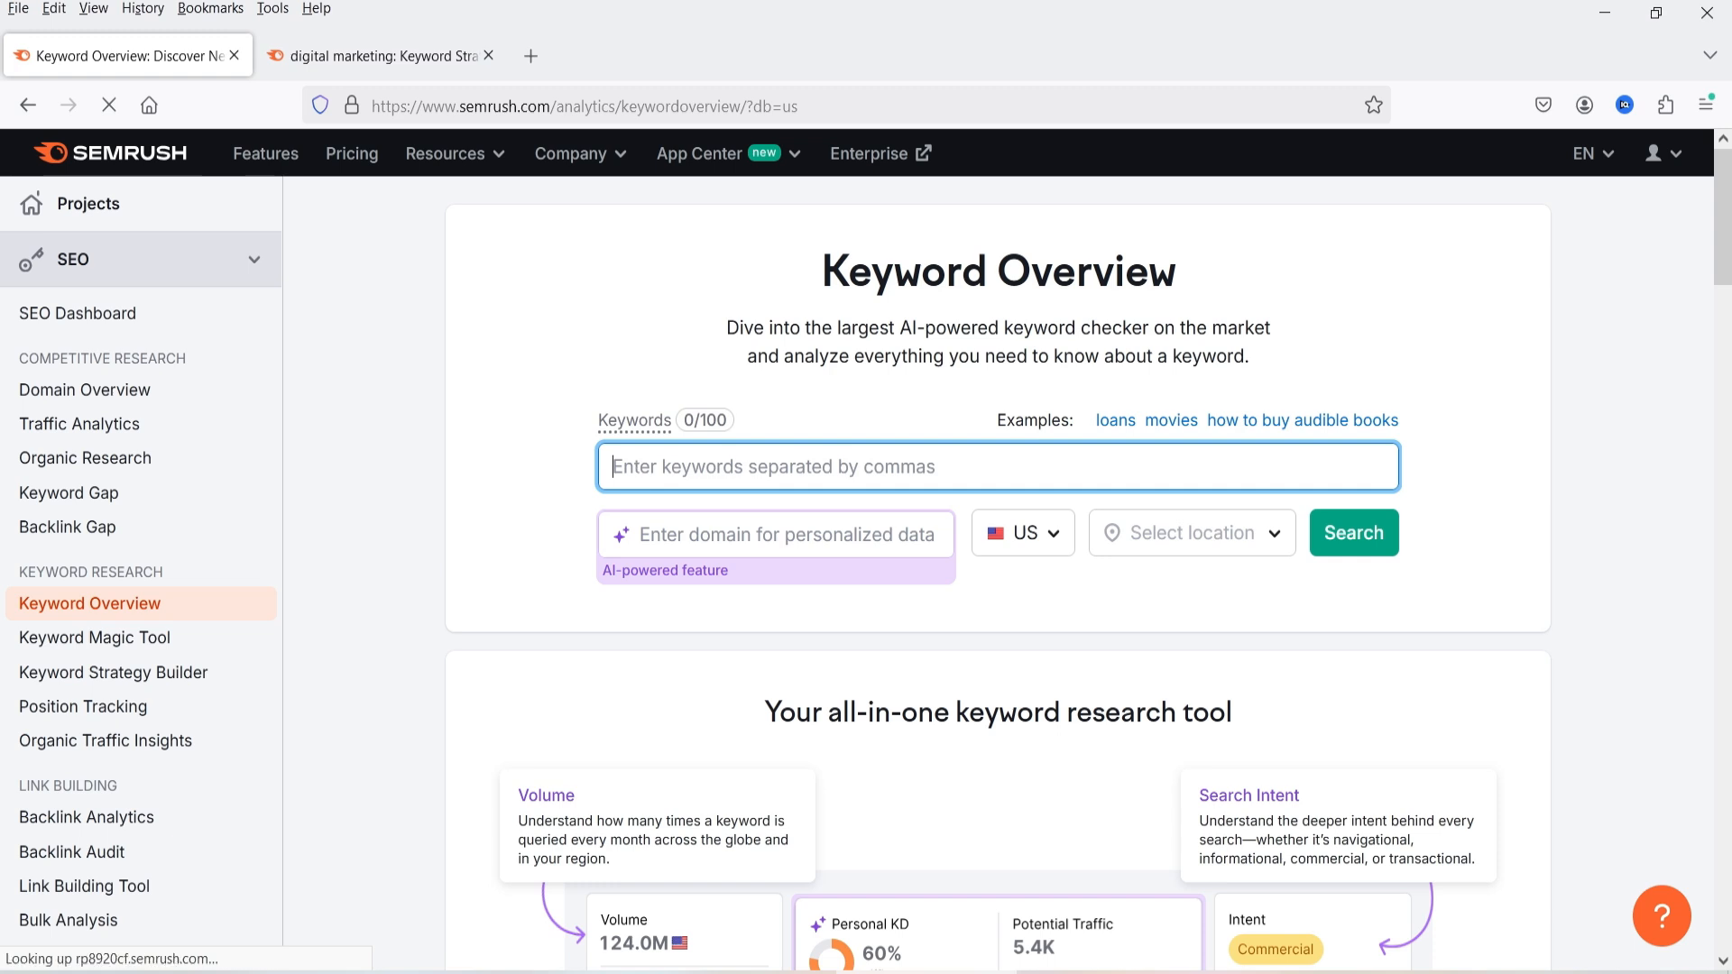
pyautogui.write('digital ')
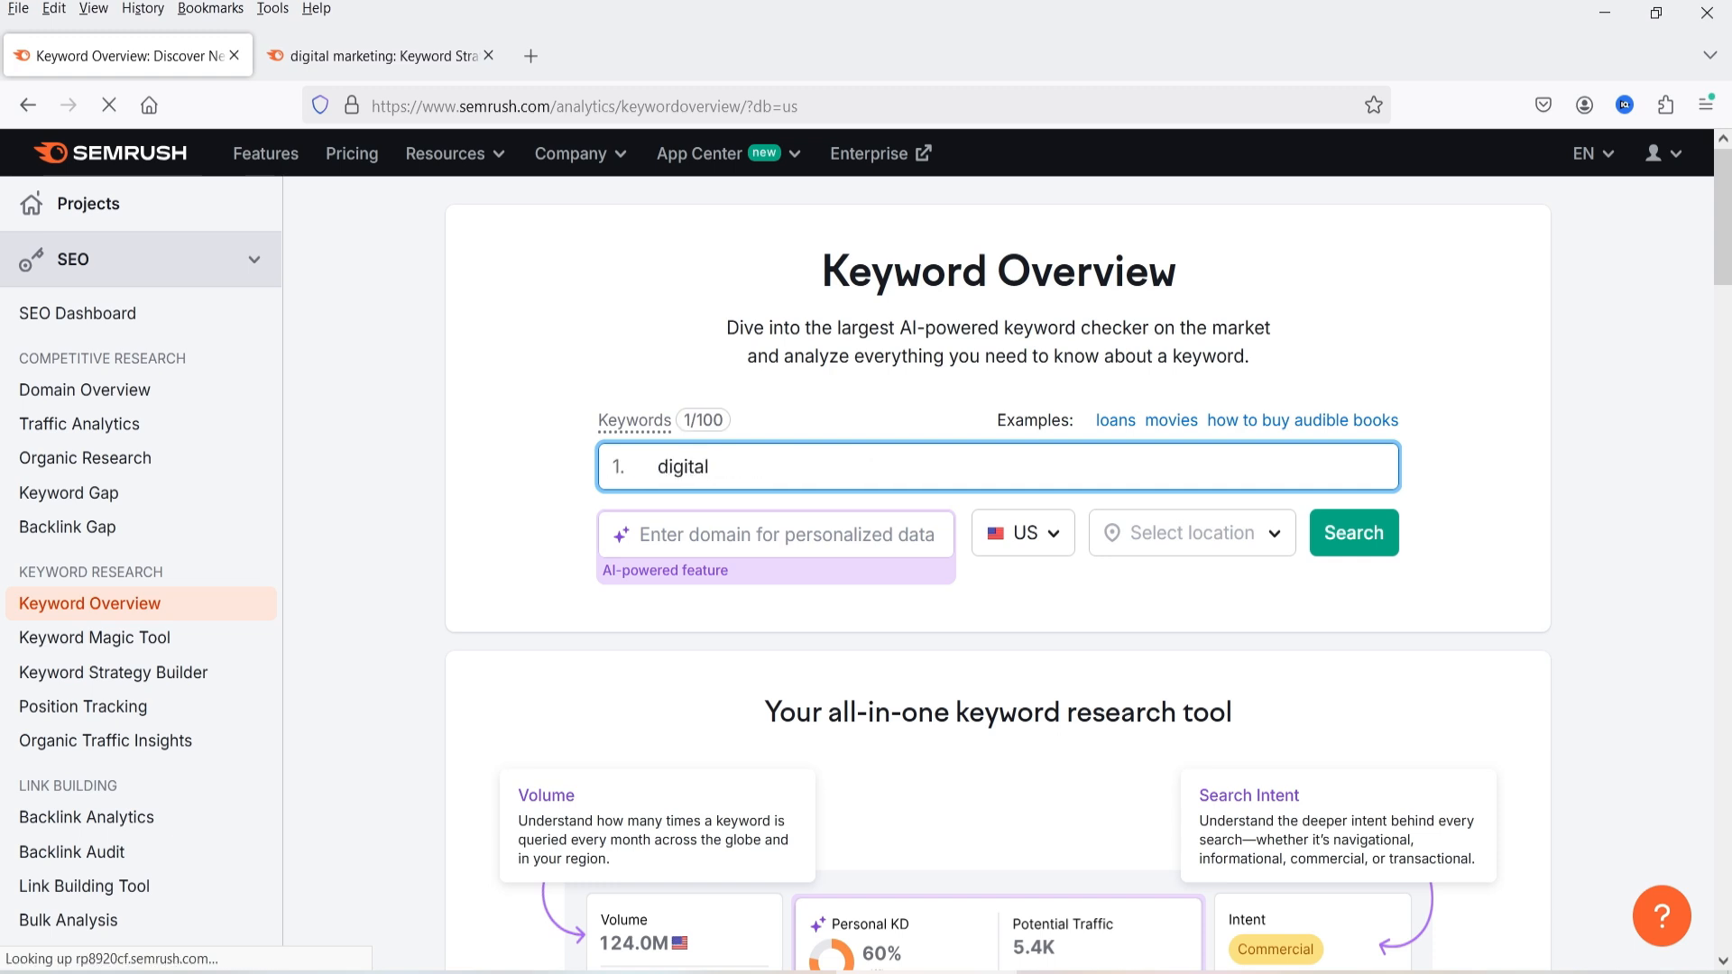
pyautogui.write('marketing')
pyautogui.press('Return')
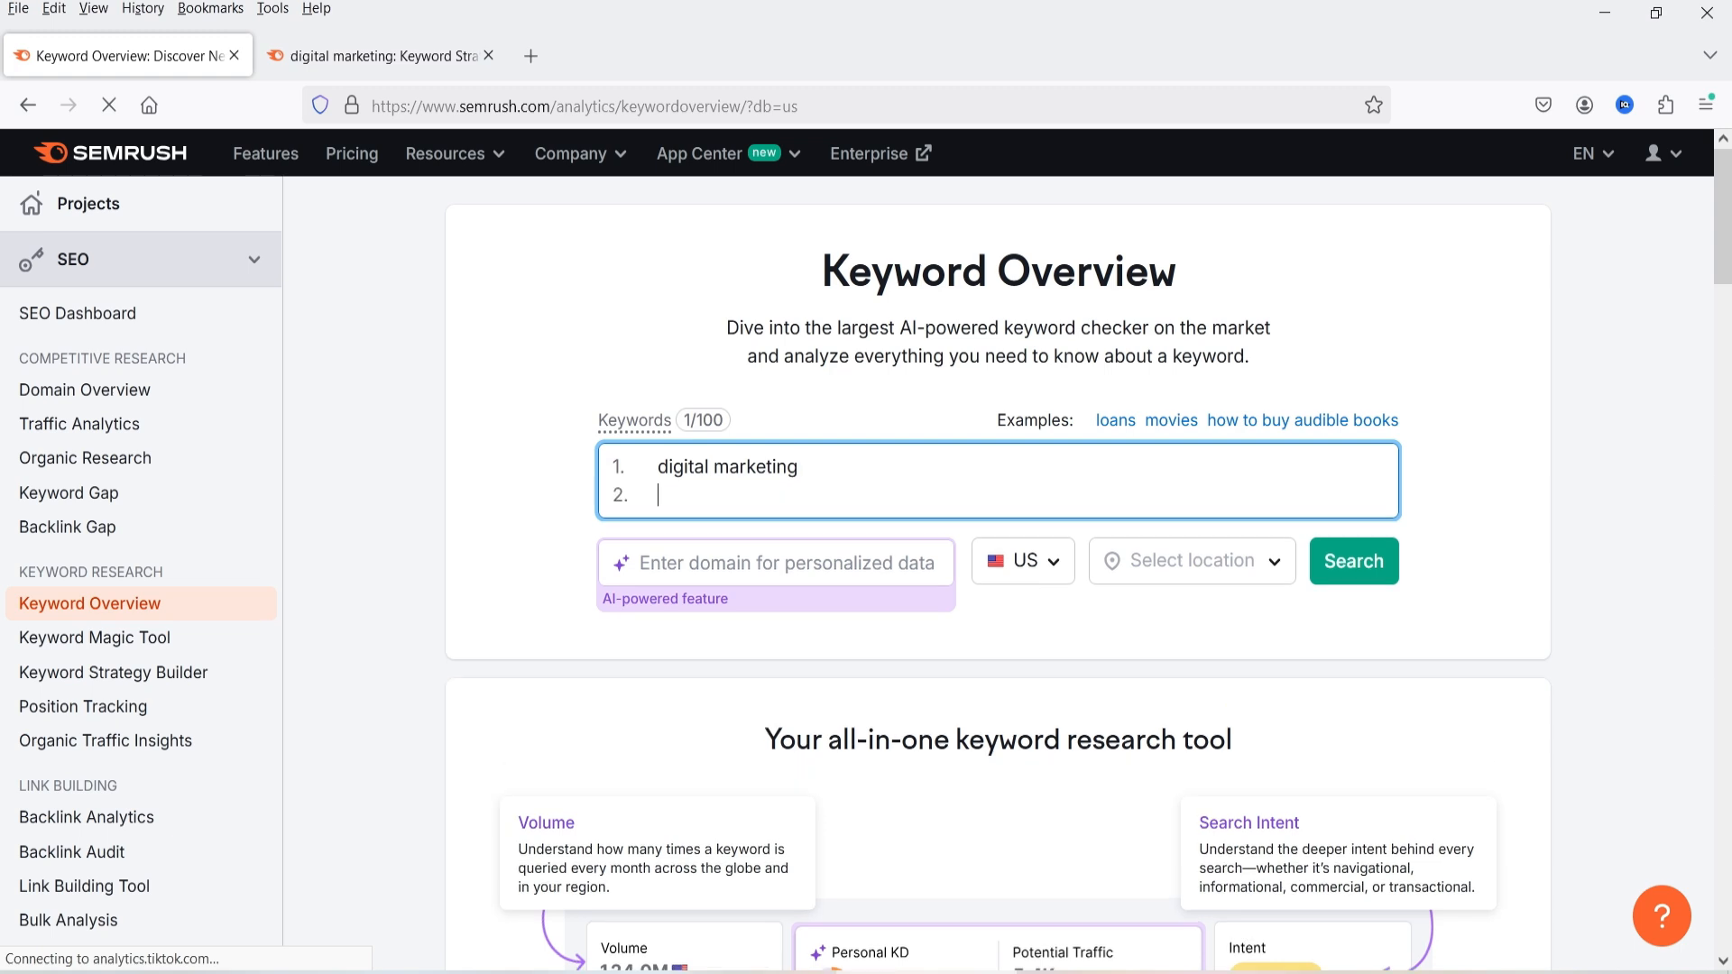
pyautogui.press('BackSpace')
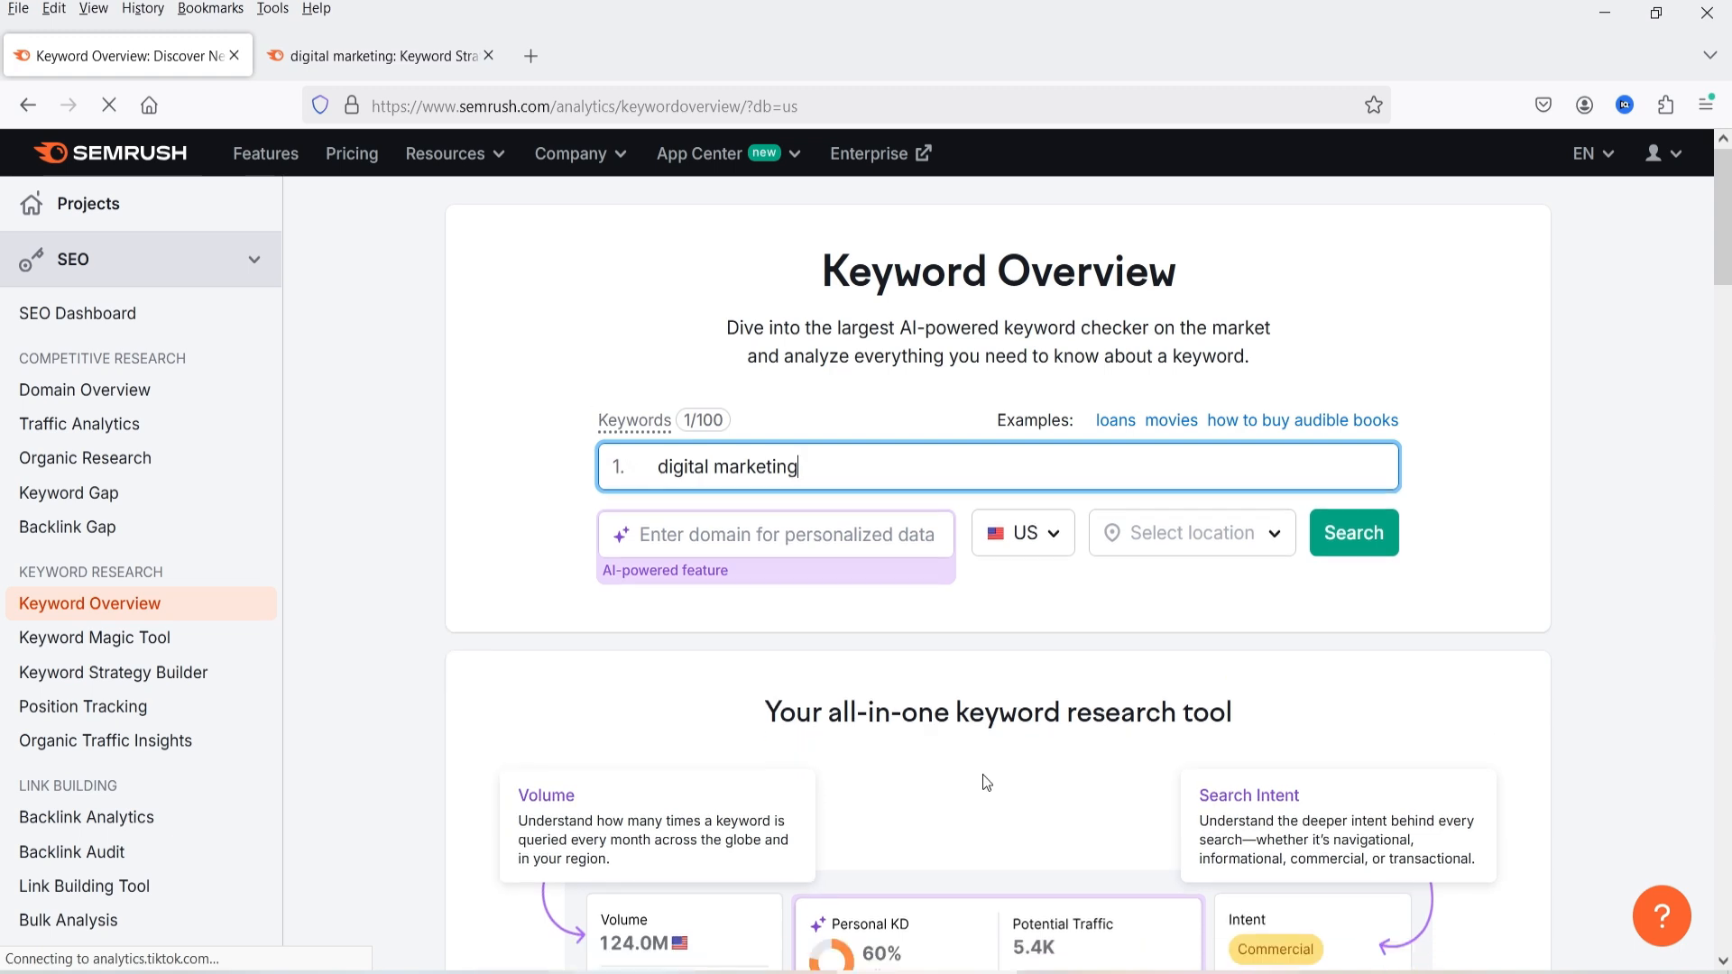
pyautogui.click(1049, 539)
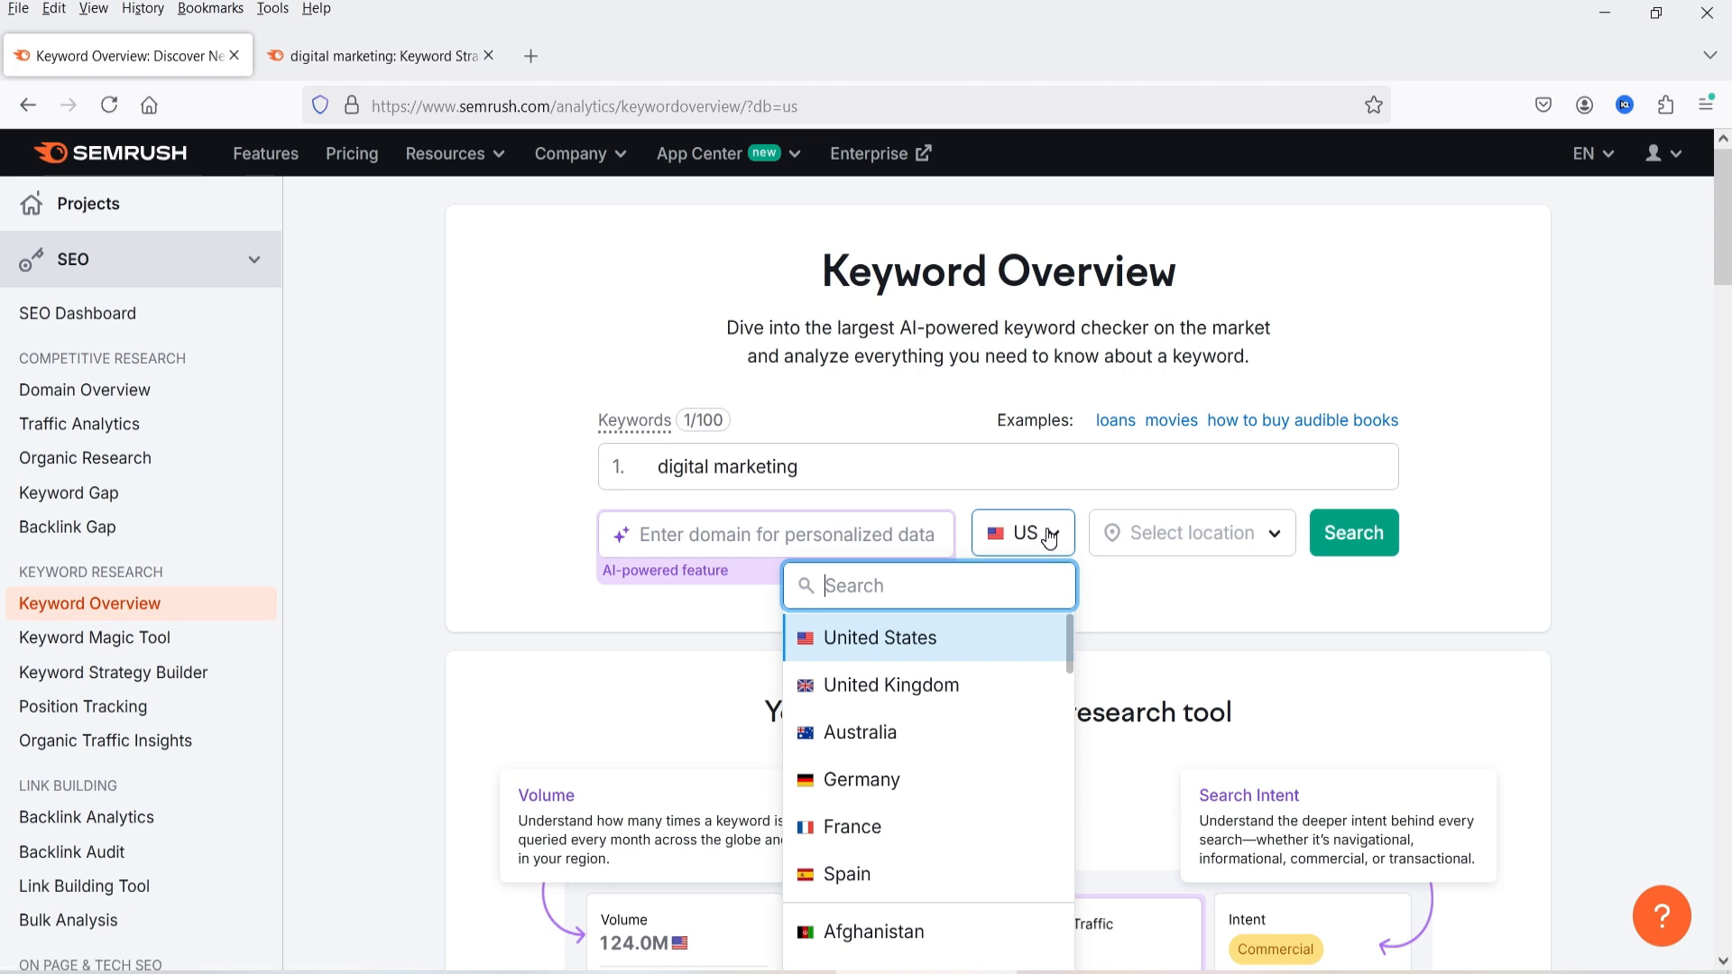
pyautogui.click(1049, 538)
pyautogui.scroll(-4, 1616, 480)
pyautogui.scroll(4, 1606, 487)
pyautogui.click(1379, 535)
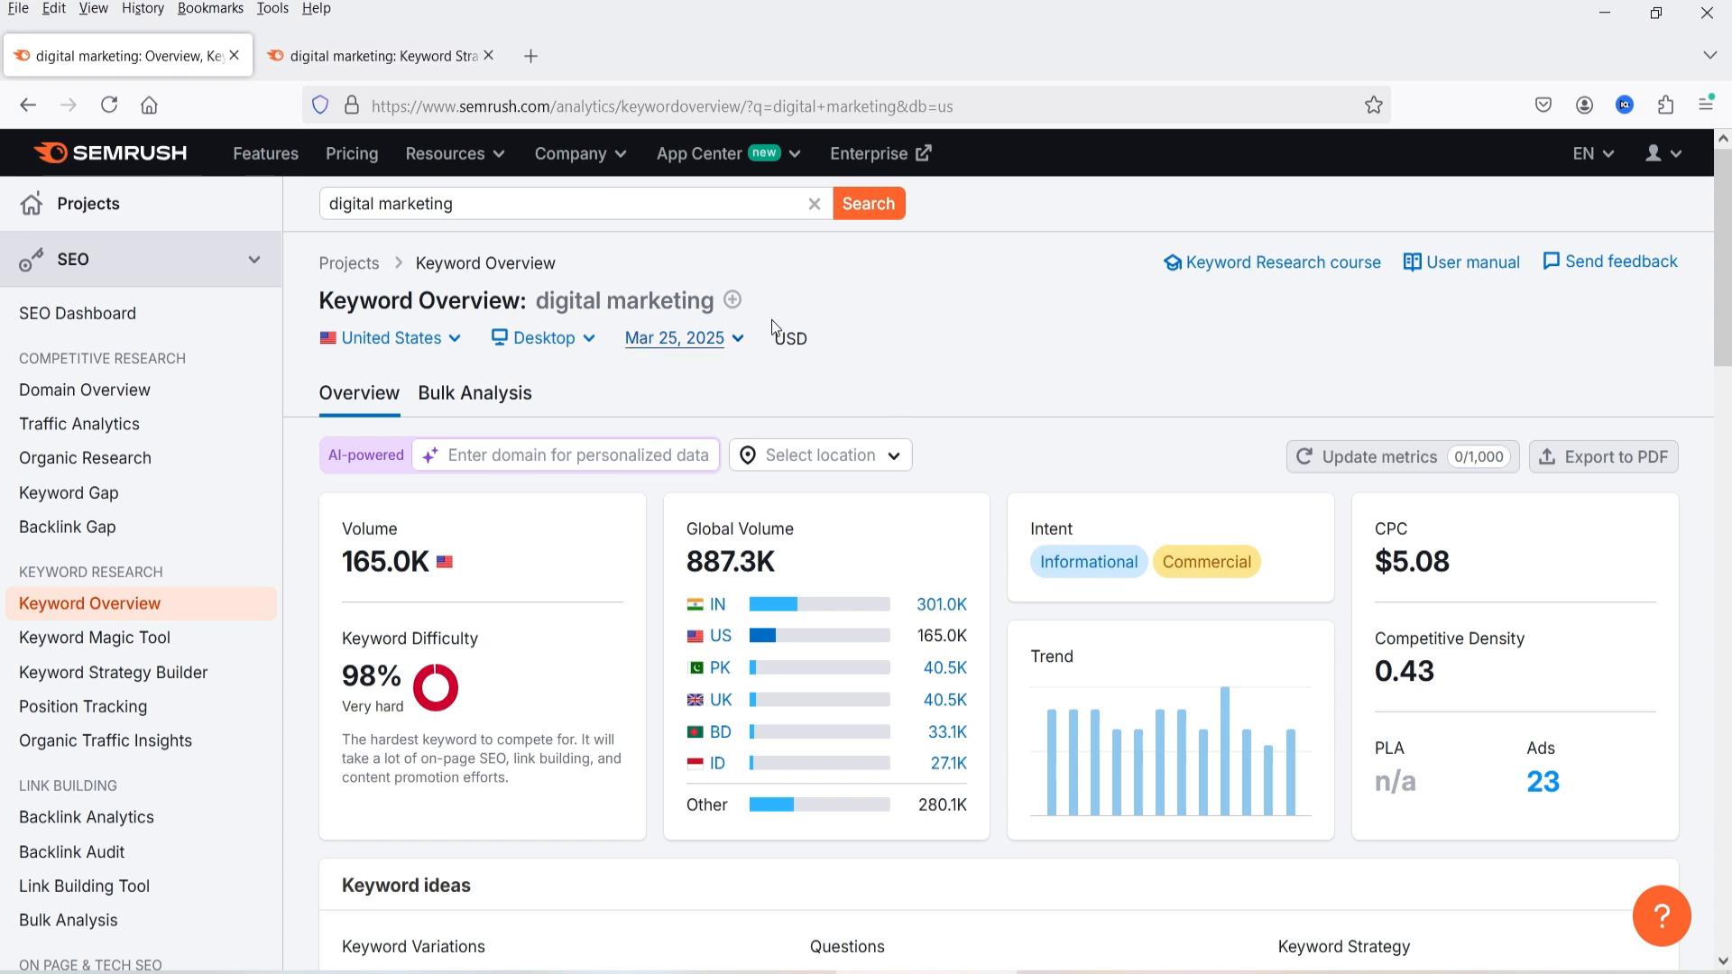
# - Check the country and device options of the keyword report, switching the device to Mobile and back to Desktop
pyautogui.click(441, 346)
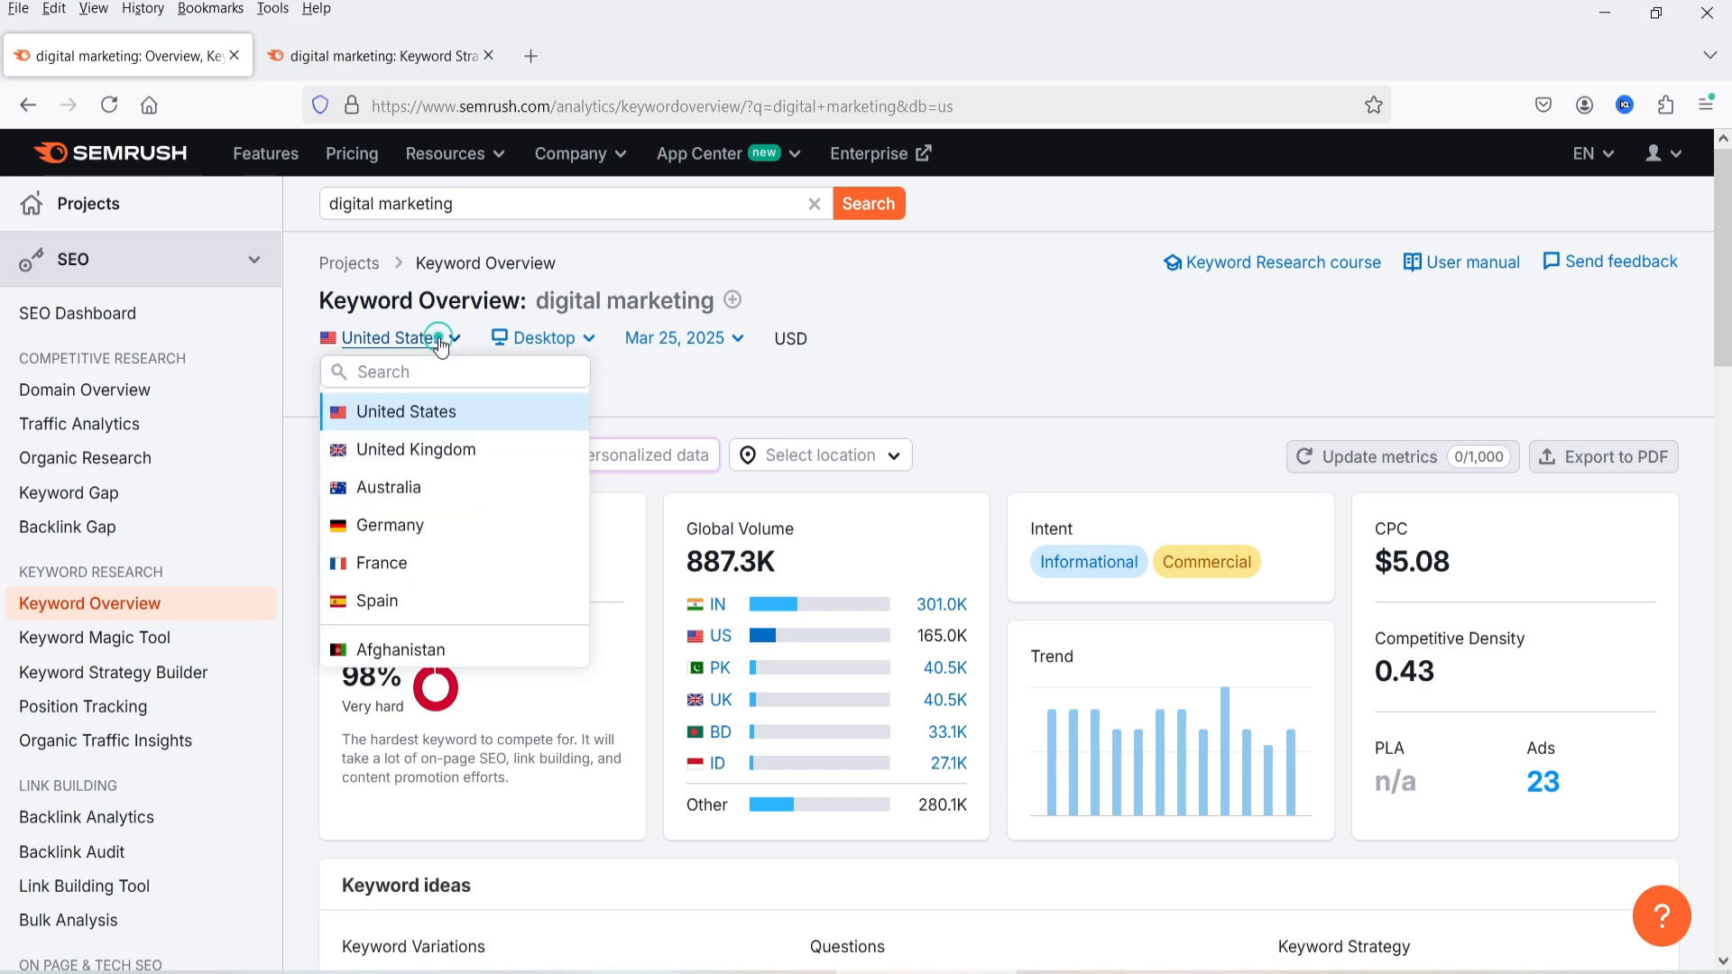
pyautogui.click(1167, 346)
pyautogui.click(573, 340)
pyautogui.click(1177, 357)
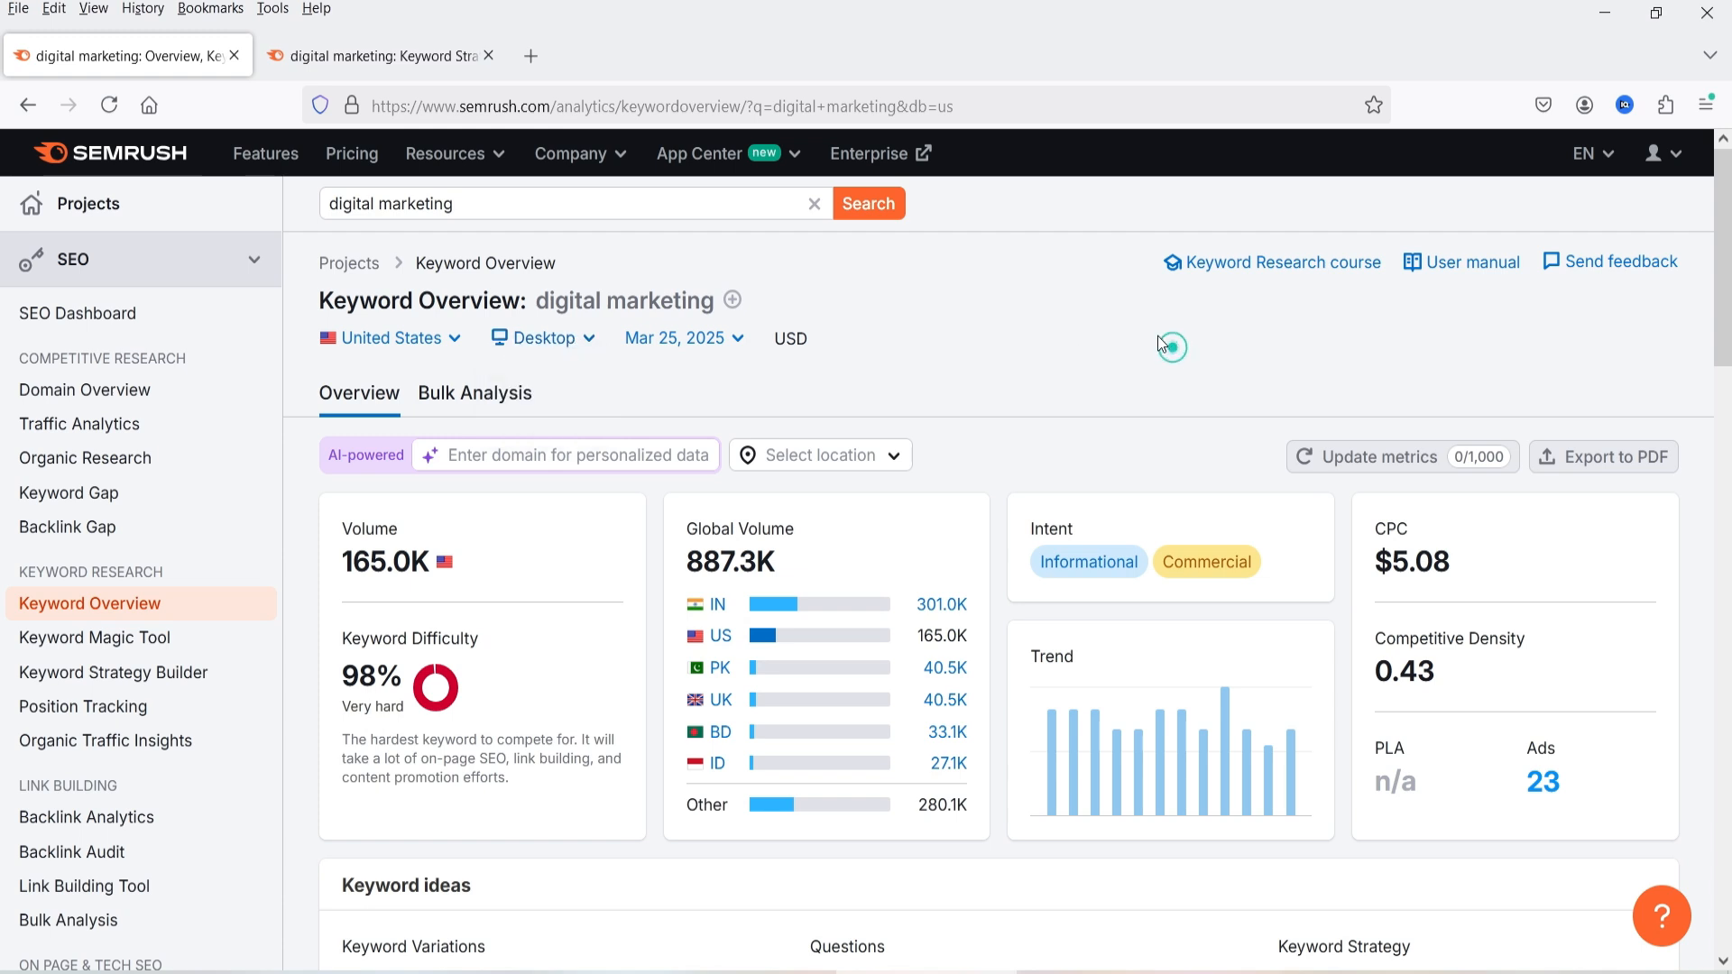
pyautogui.click(590, 336)
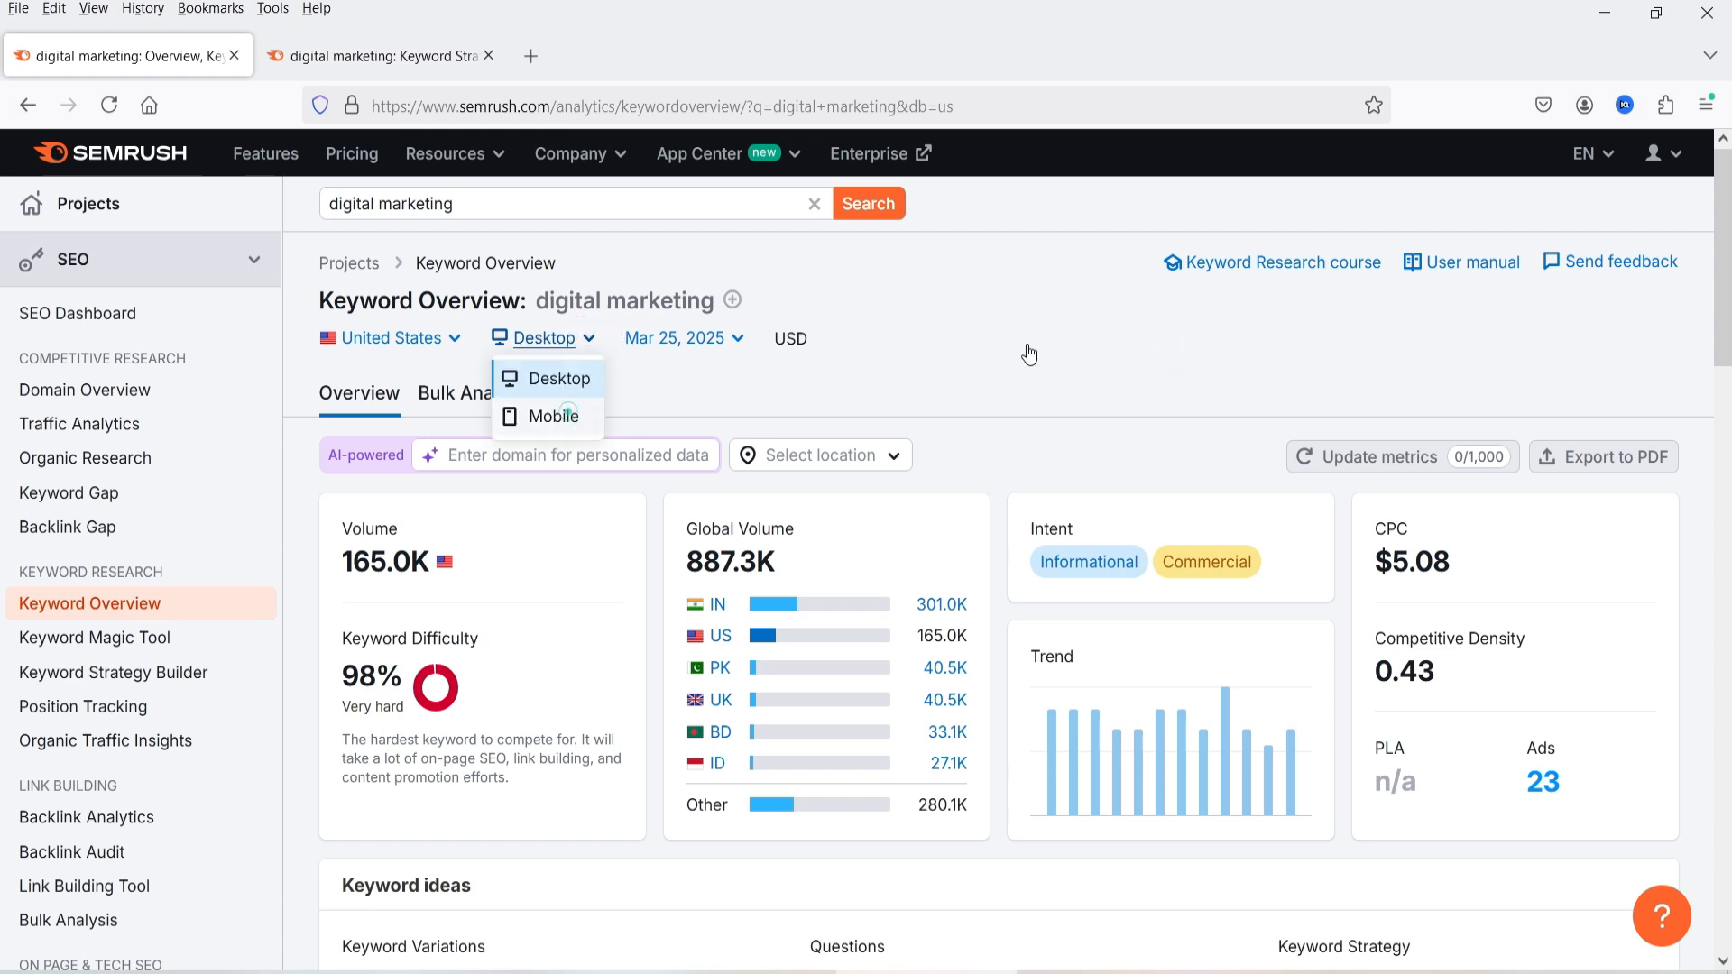
pyautogui.click(554, 416)
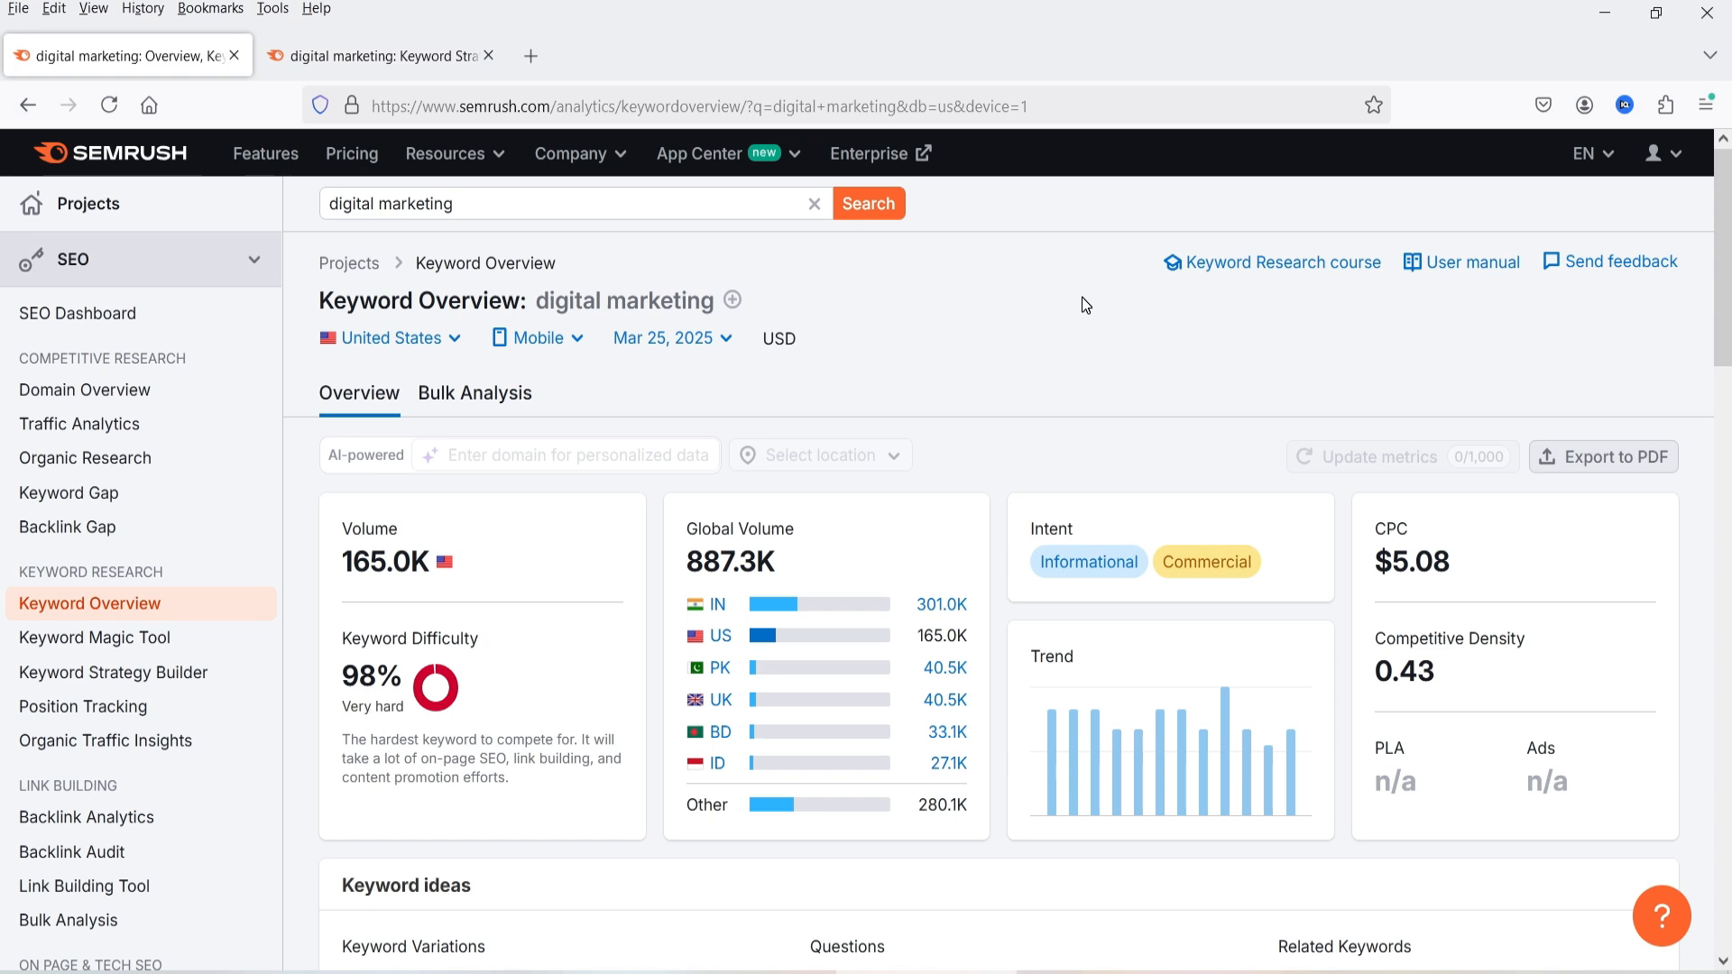
pyautogui.click(585, 332)
pyautogui.click(554, 375)
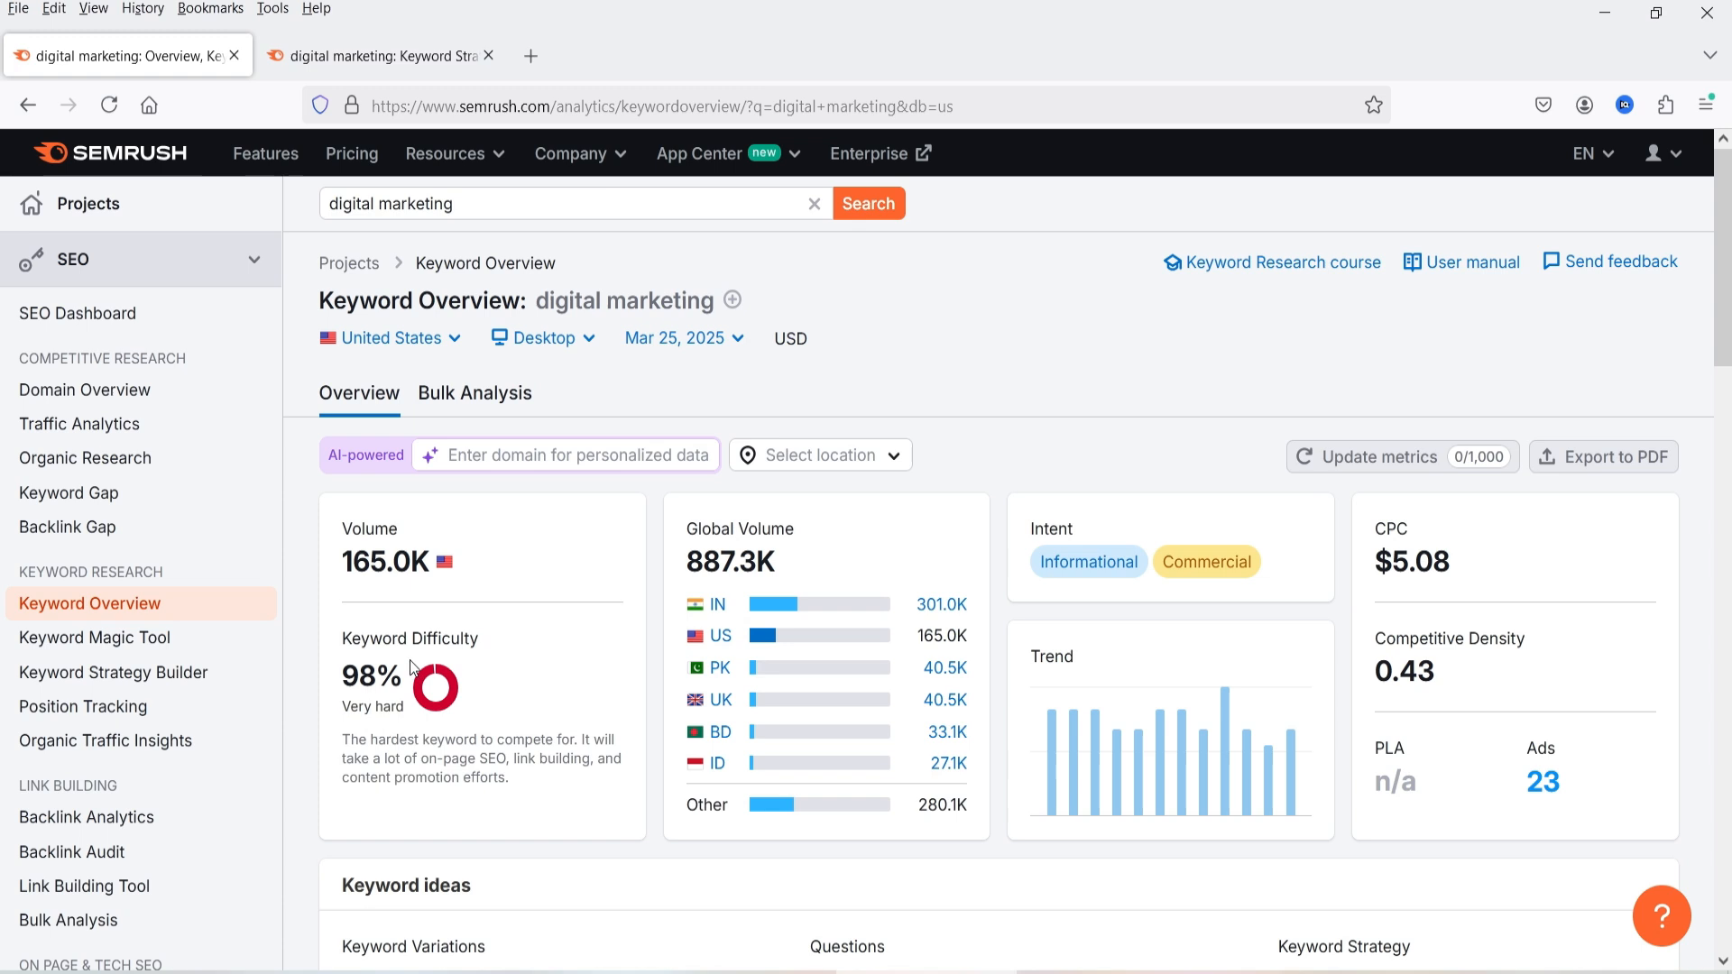
# - Examine the keyword's search volume, global volume by country, search intent and CPC metrics
pyautogui.moveTo(341, 560); pyautogui.dragTo(431, 556)
pyautogui.click(507, 581)
pyautogui.moveTo(781, 537)
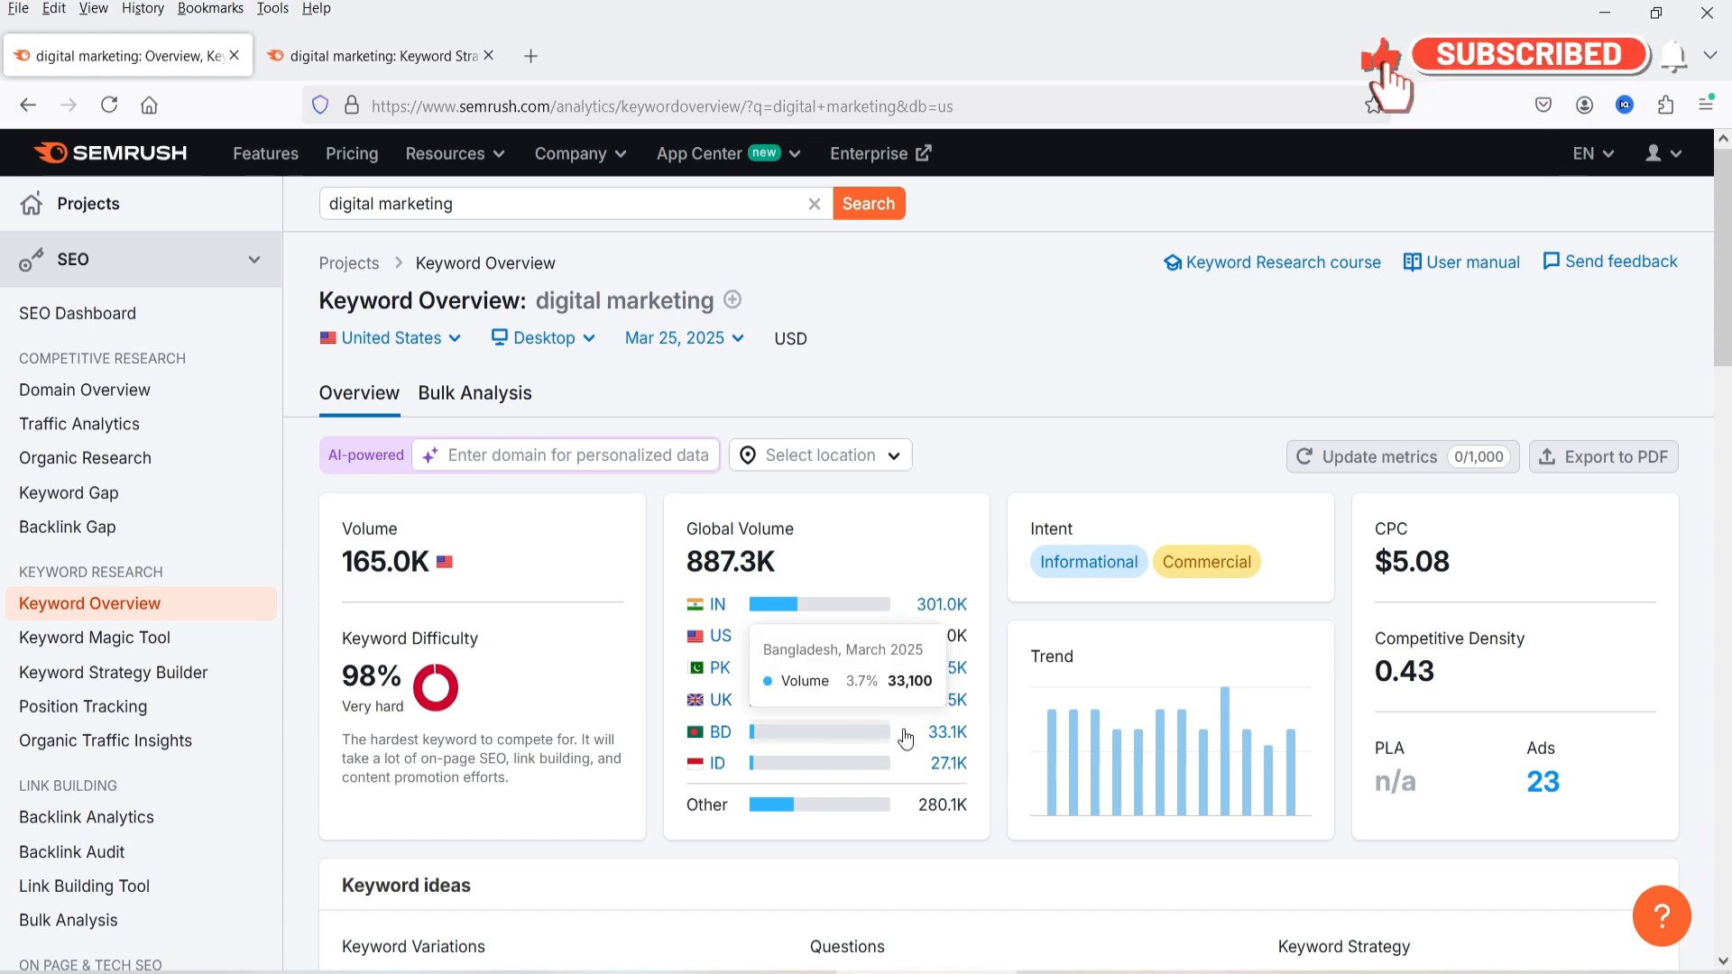
pyautogui.scroll(-1, 903, 503)
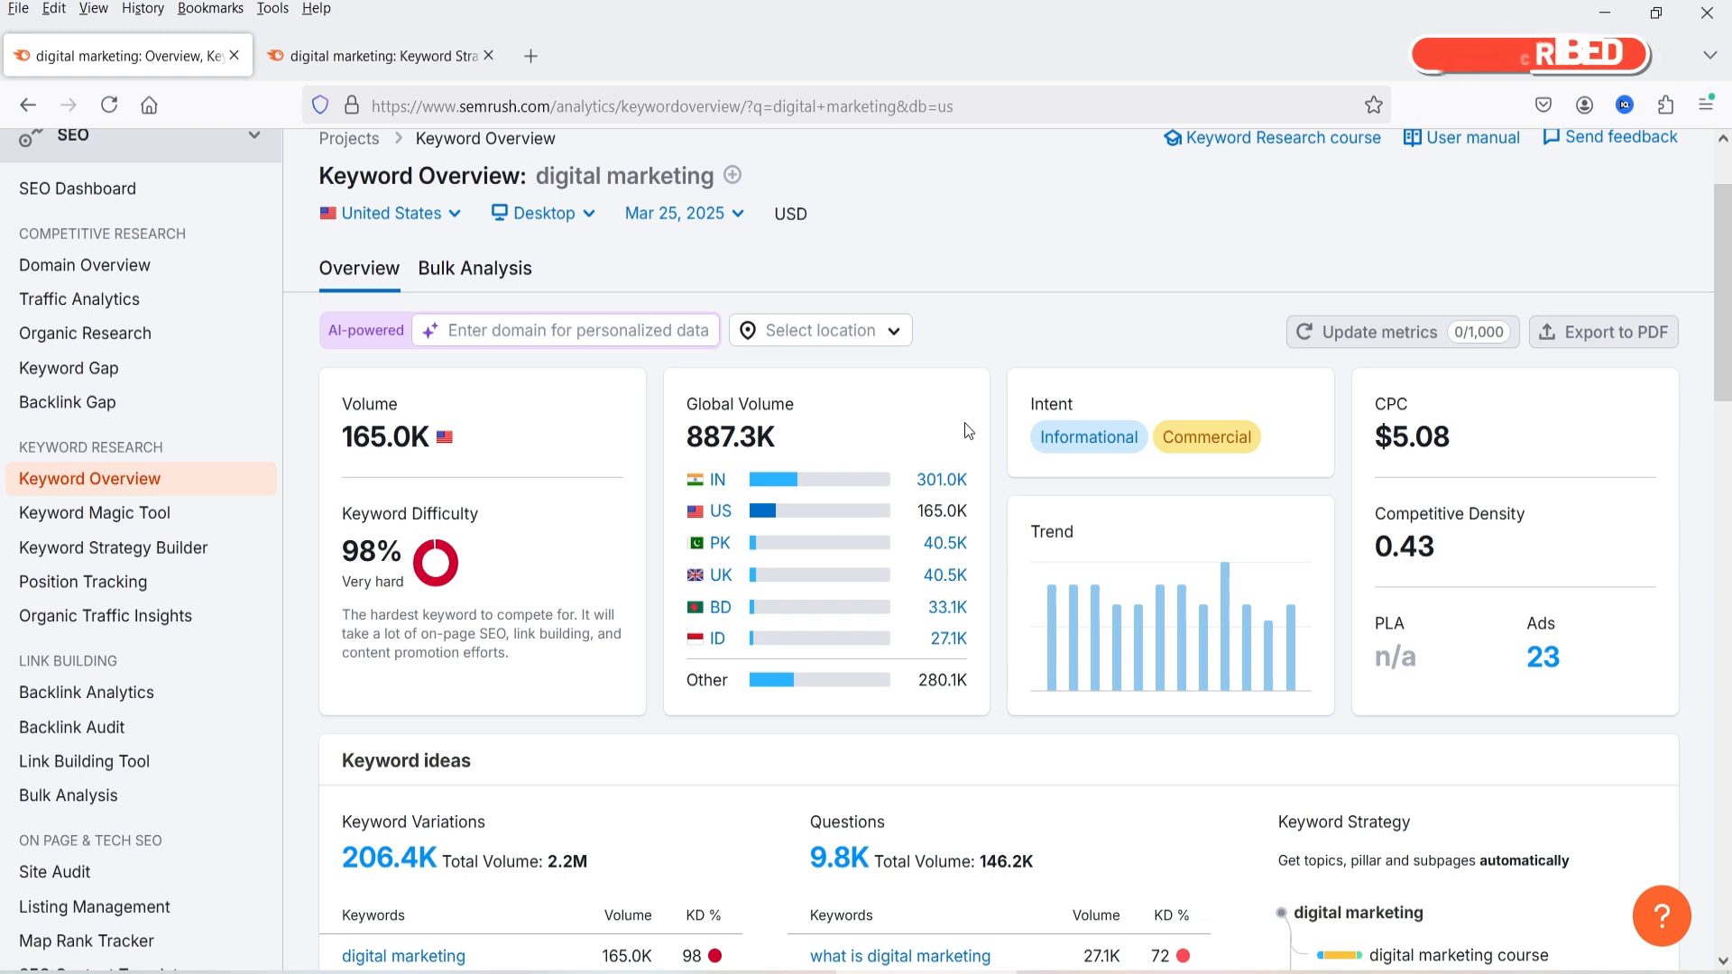
pyautogui.moveTo(1053, 408)
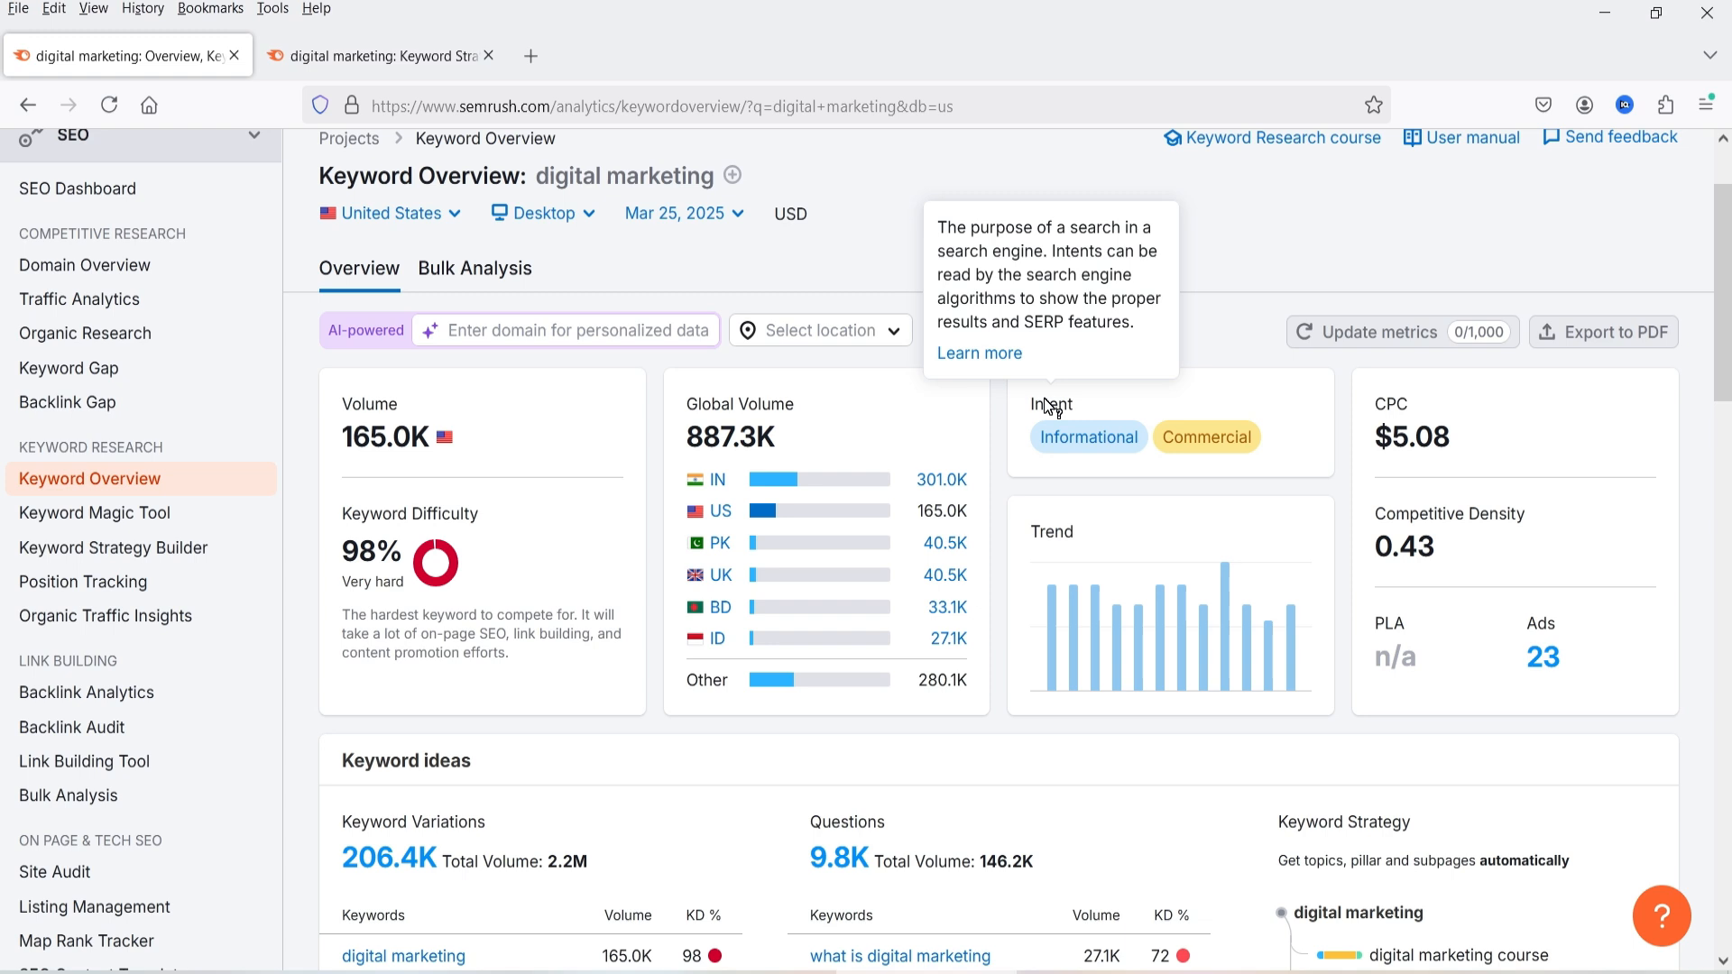
pyautogui.moveTo(1210, 456)
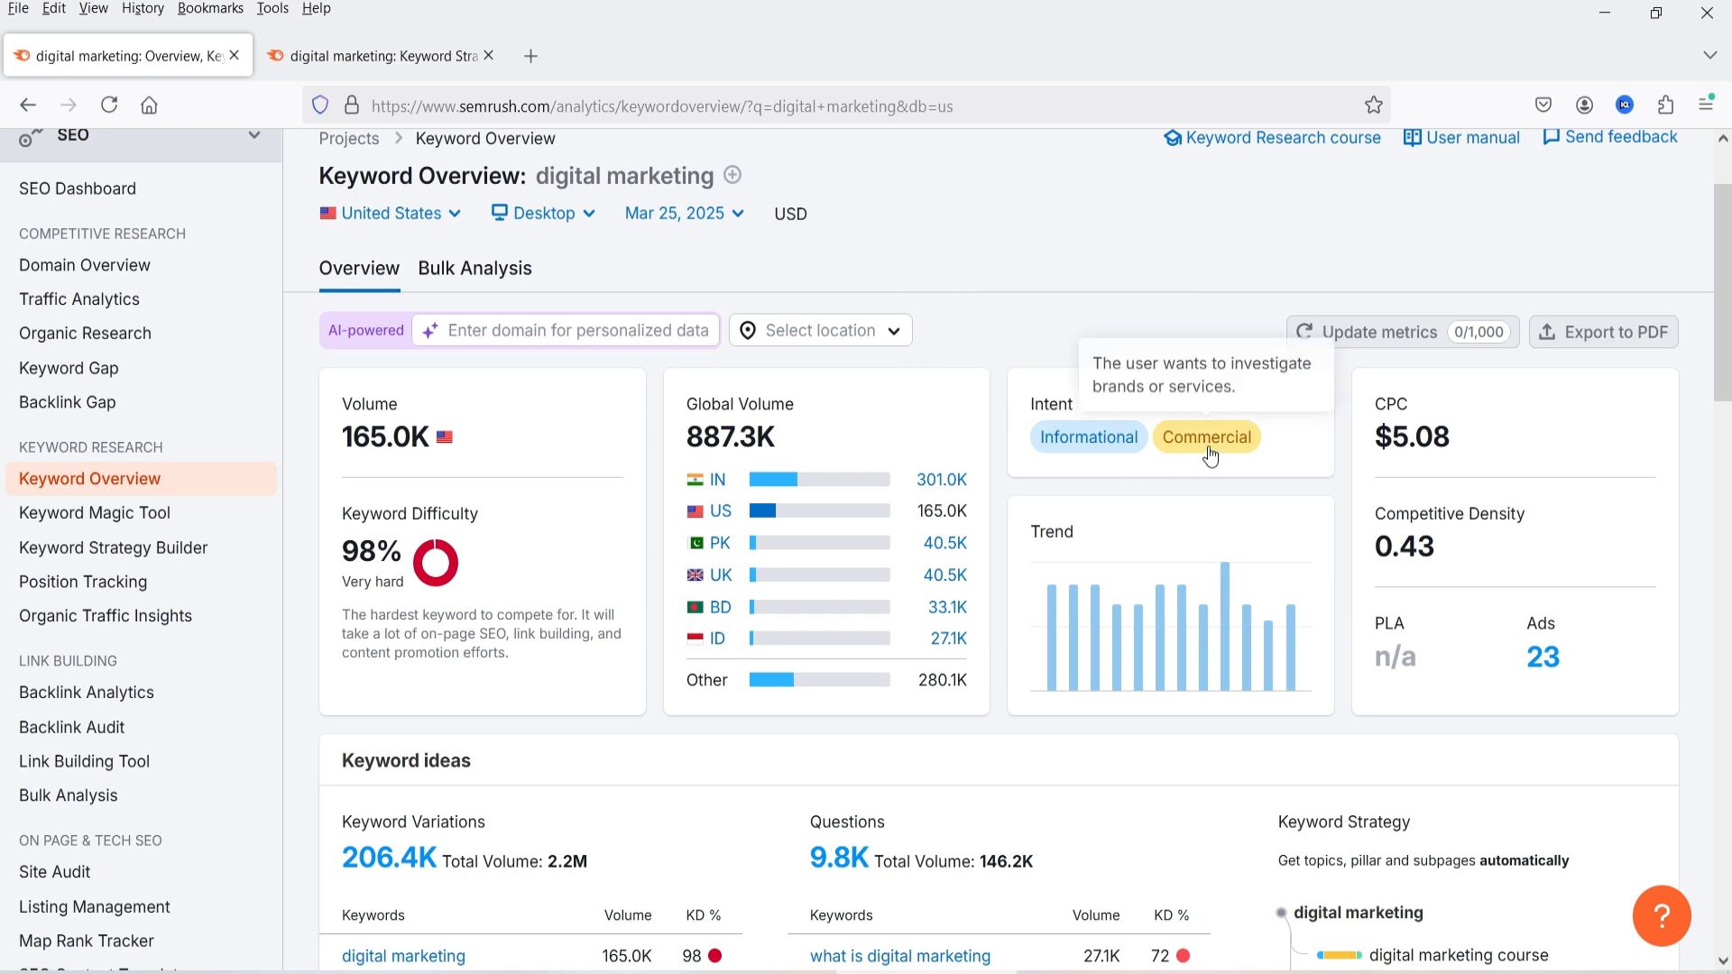
pyautogui.moveTo(1056, 453)
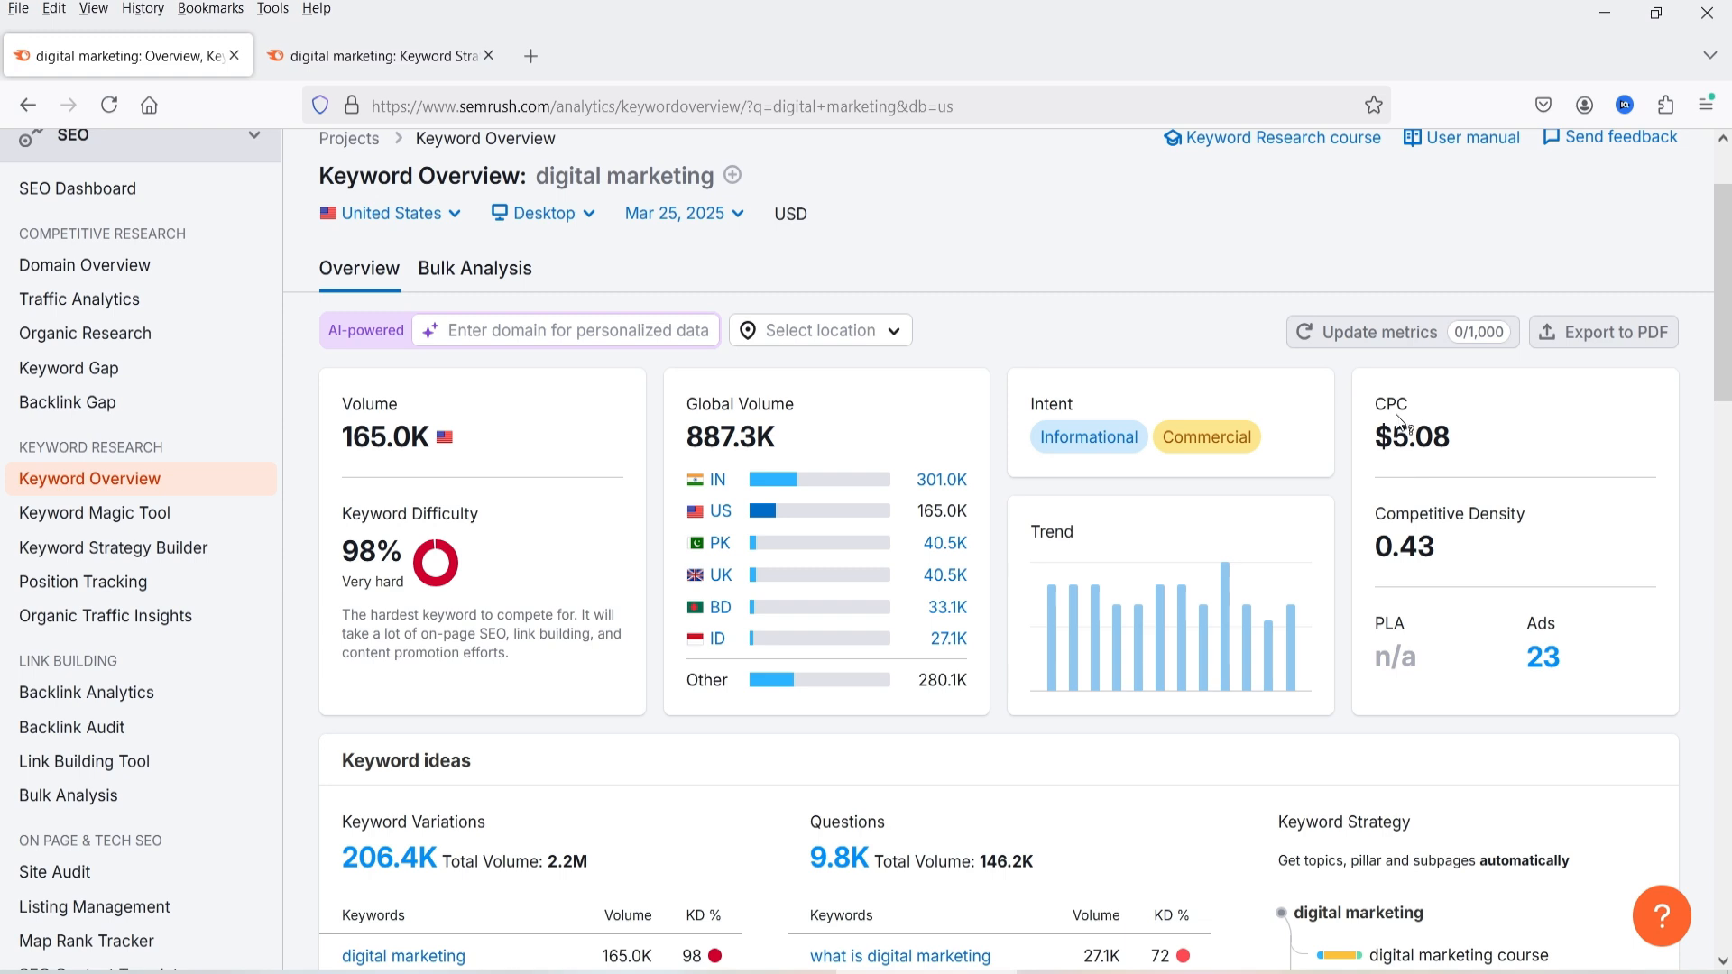
pyautogui.moveTo(1402, 418)
# - Review the keyword ideas, comparing volume and keyword difficulty of the suggested questions
pyautogui.scroll(-4, 1026, 223)
pyautogui.scroll(-1, 1025, 224)
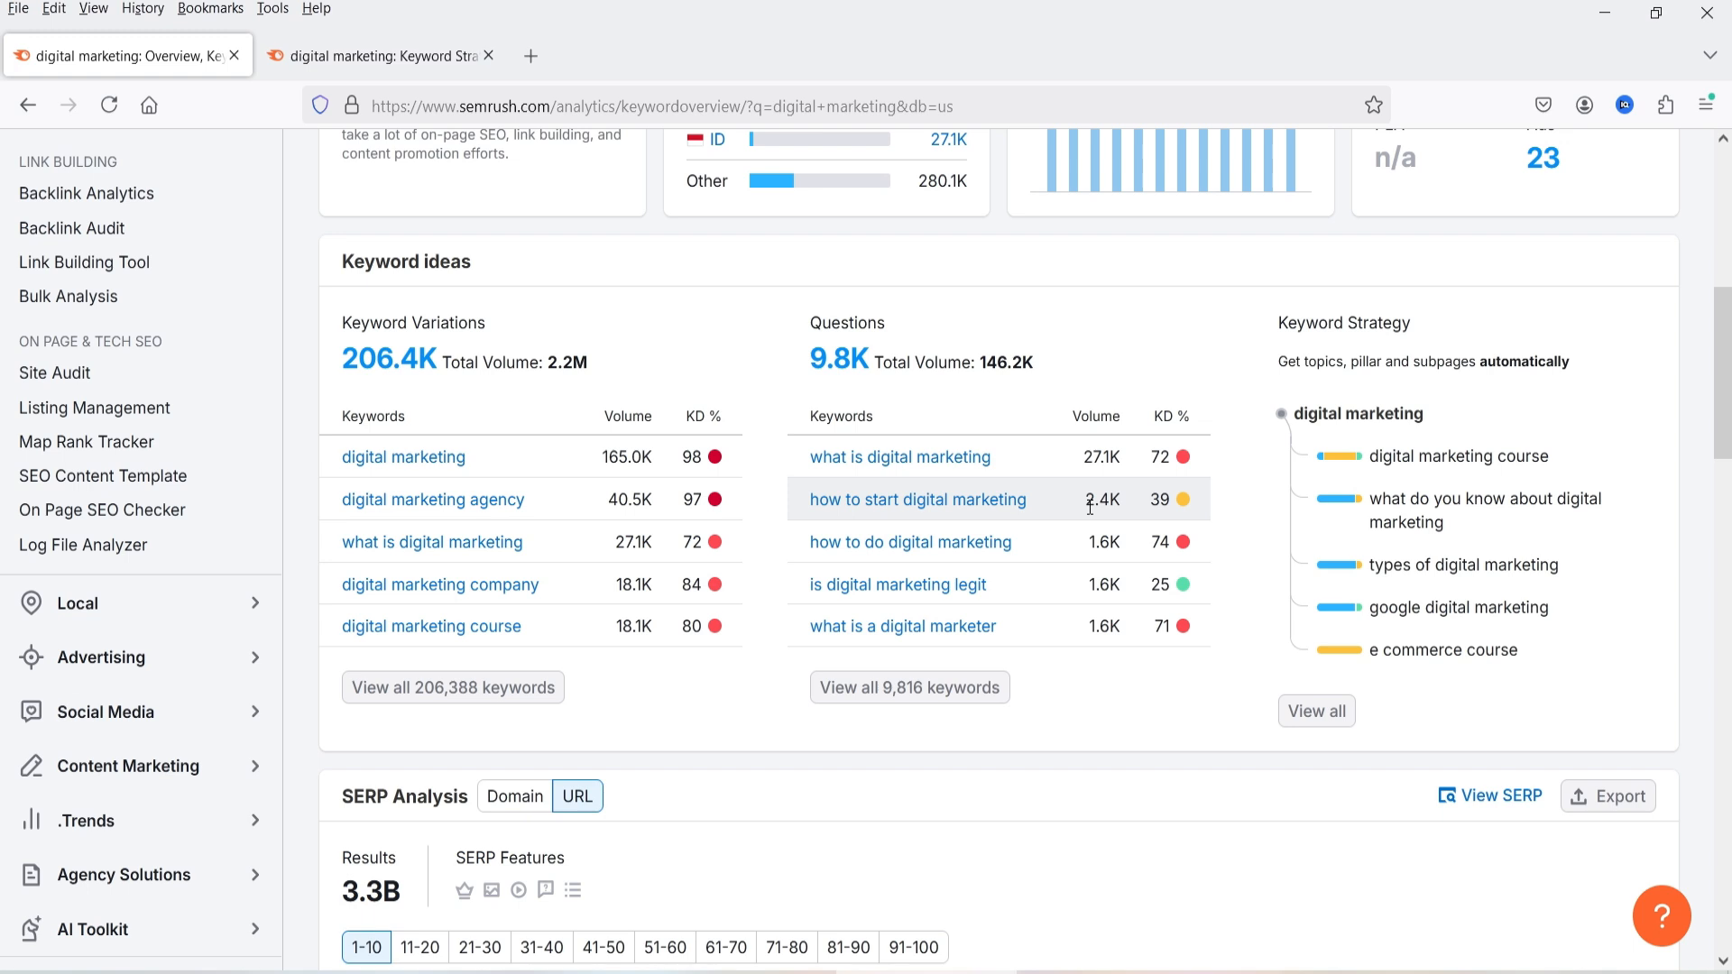
pyautogui.moveTo(1165, 512)
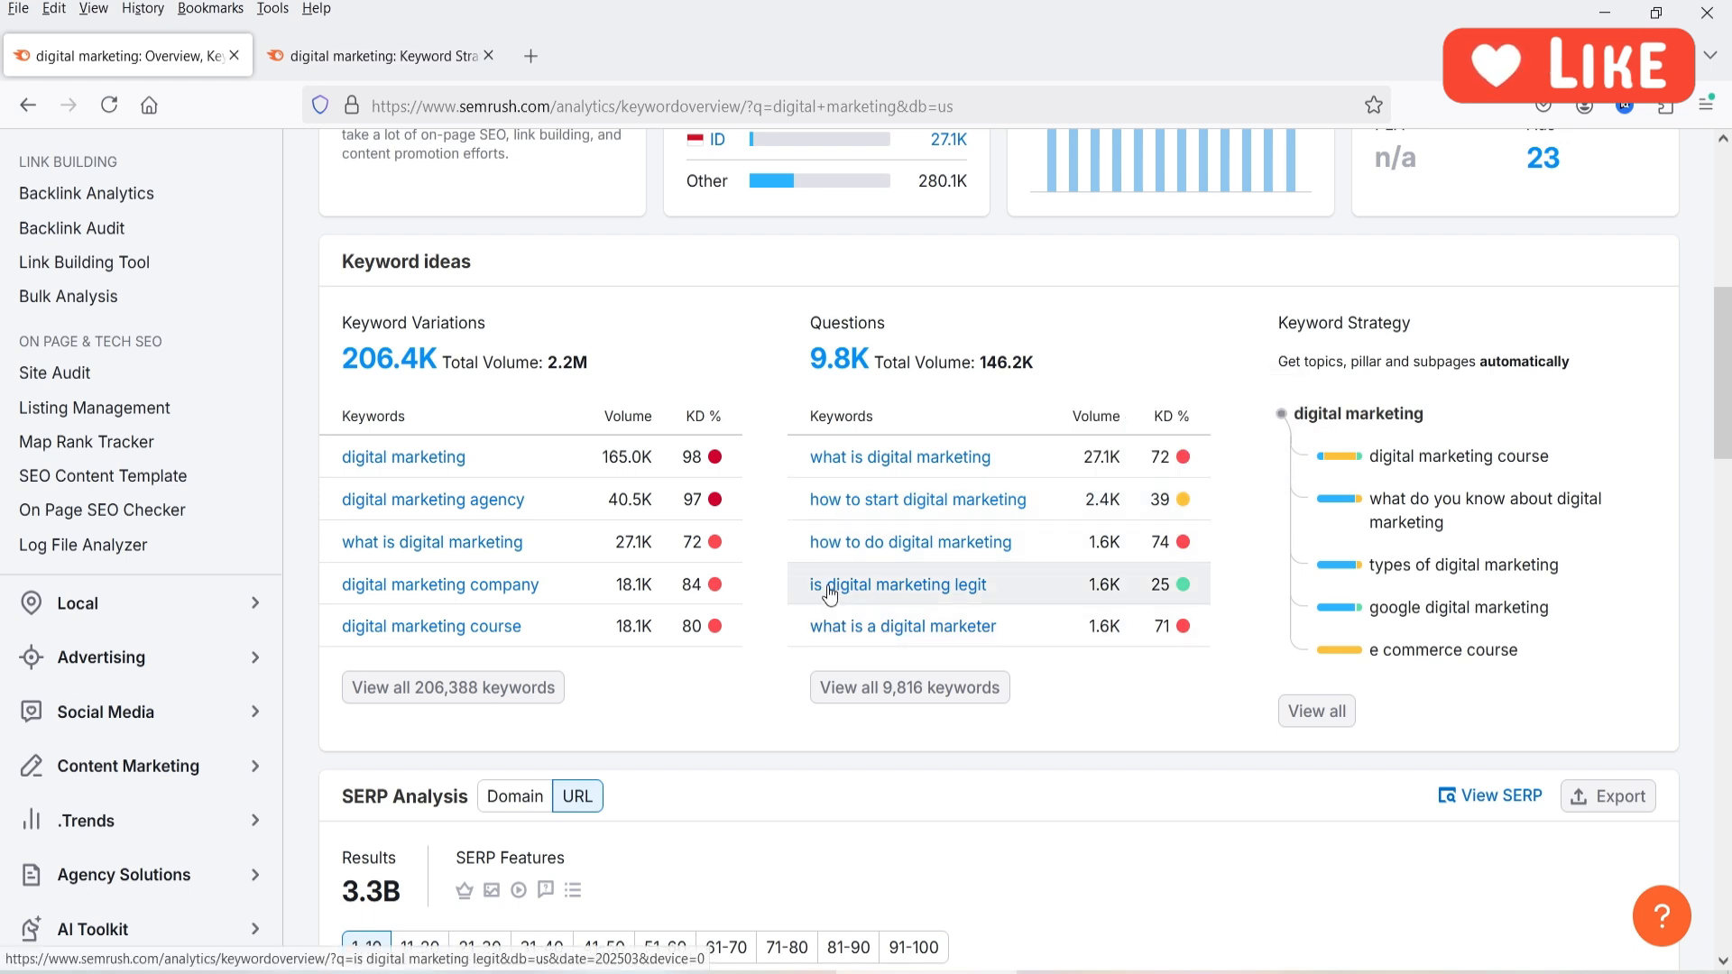
pyautogui.moveTo(1193, 593)
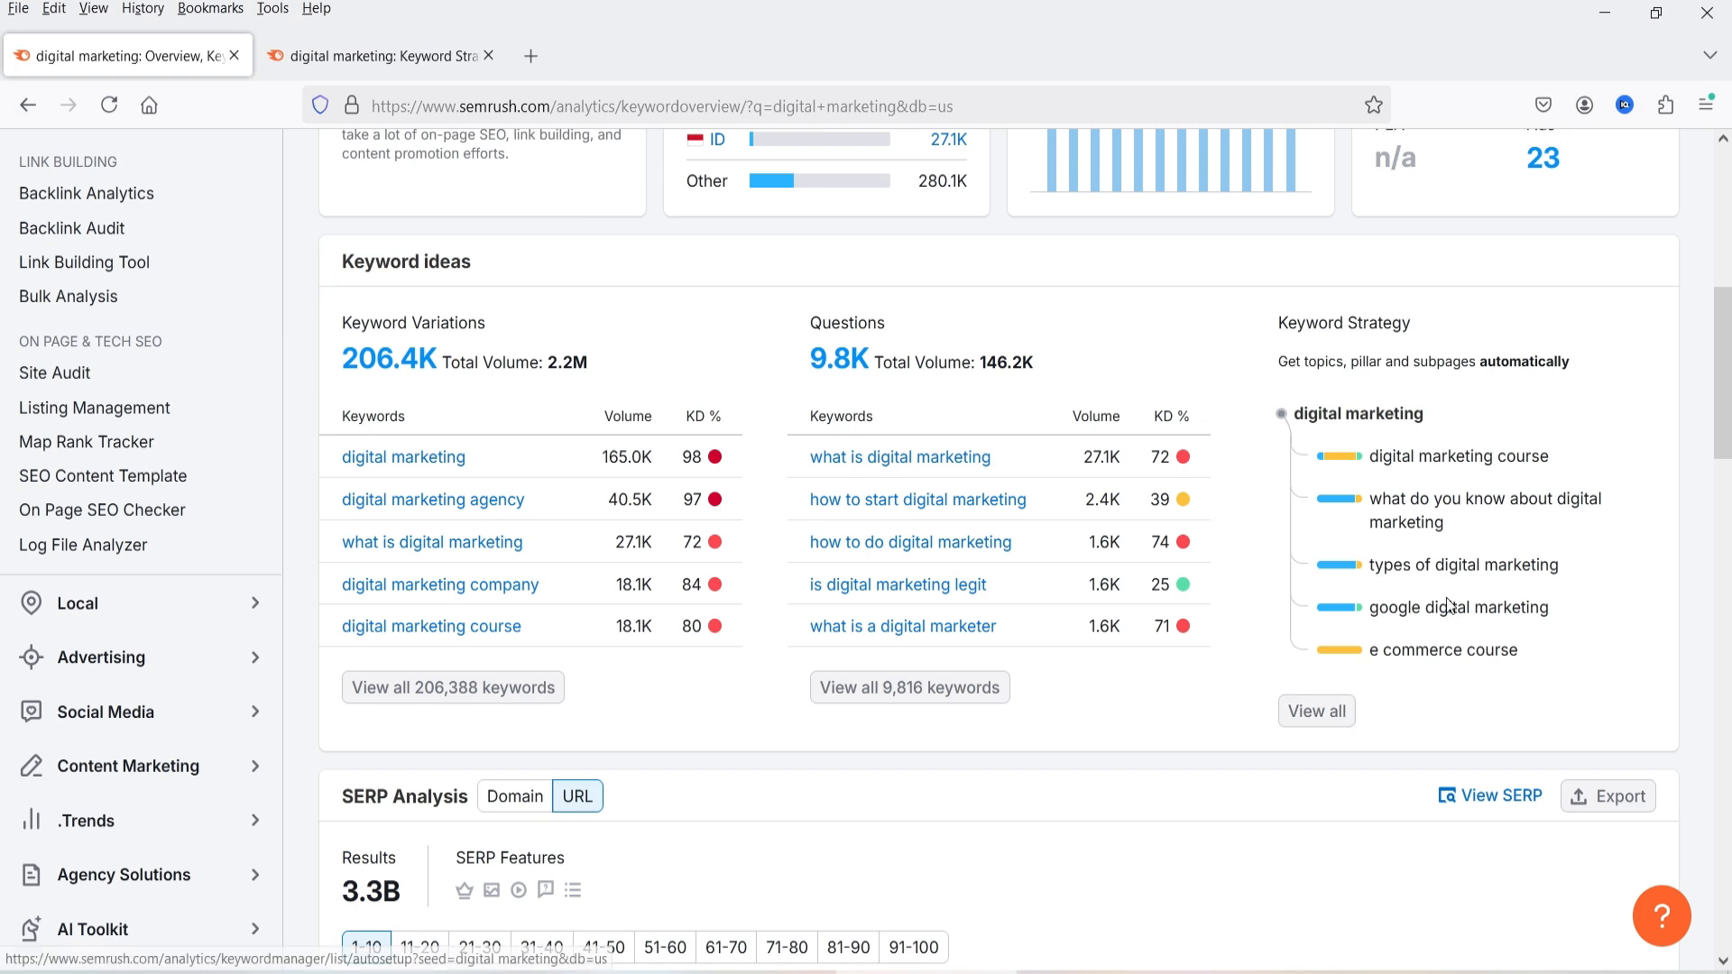
# - View the digital marketing list in Keyword Strategy Builder and fit its Topical Overview map's topic clusters into view
pyautogui.click(387, 72)
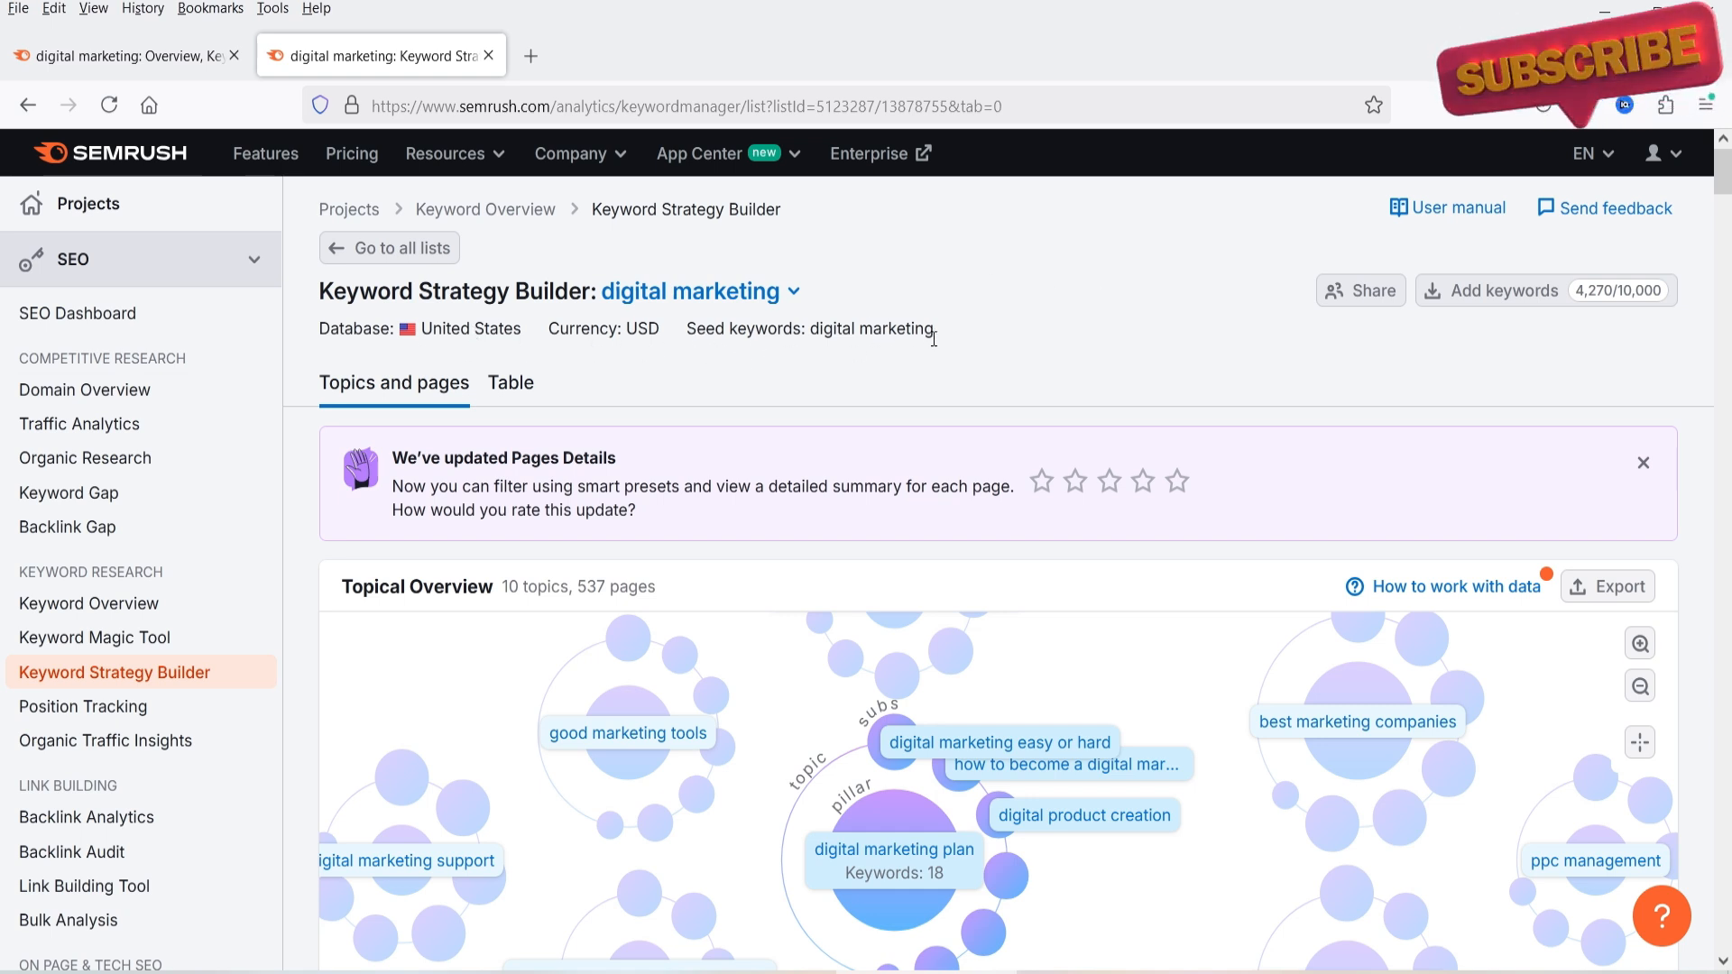
pyautogui.scroll(-4, 1041, 316)
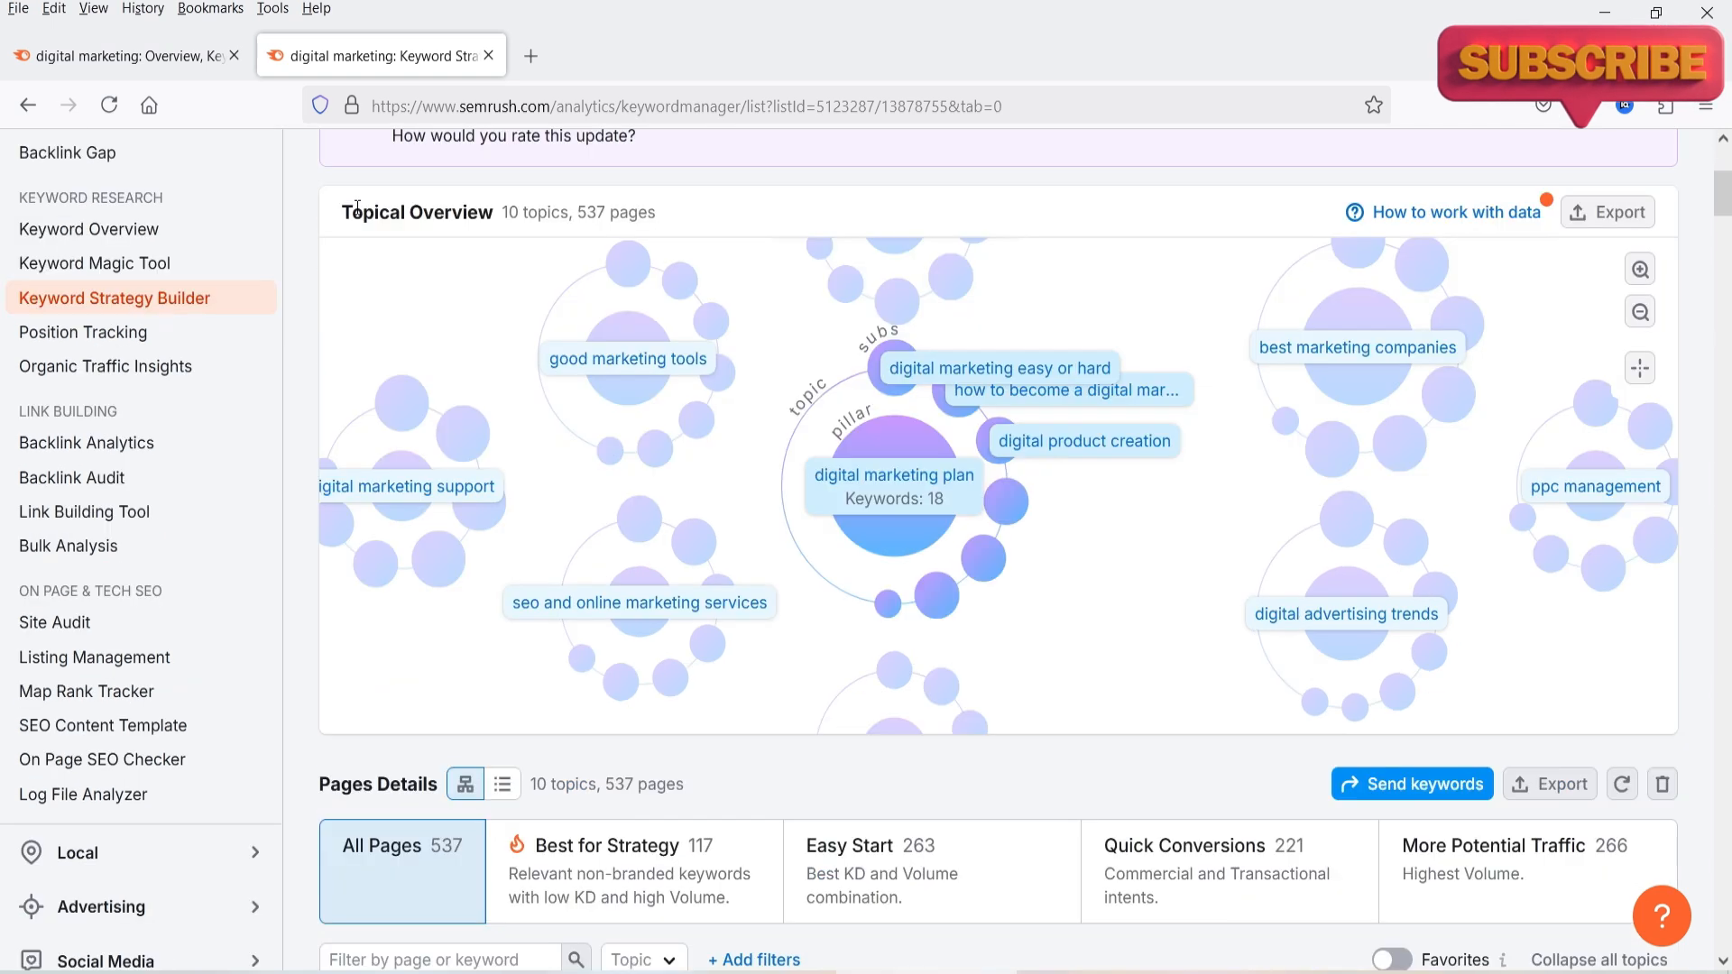
pyautogui.moveTo(504, 214); pyautogui.dragTo(606, 214)
pyautogui.click(664, 217)
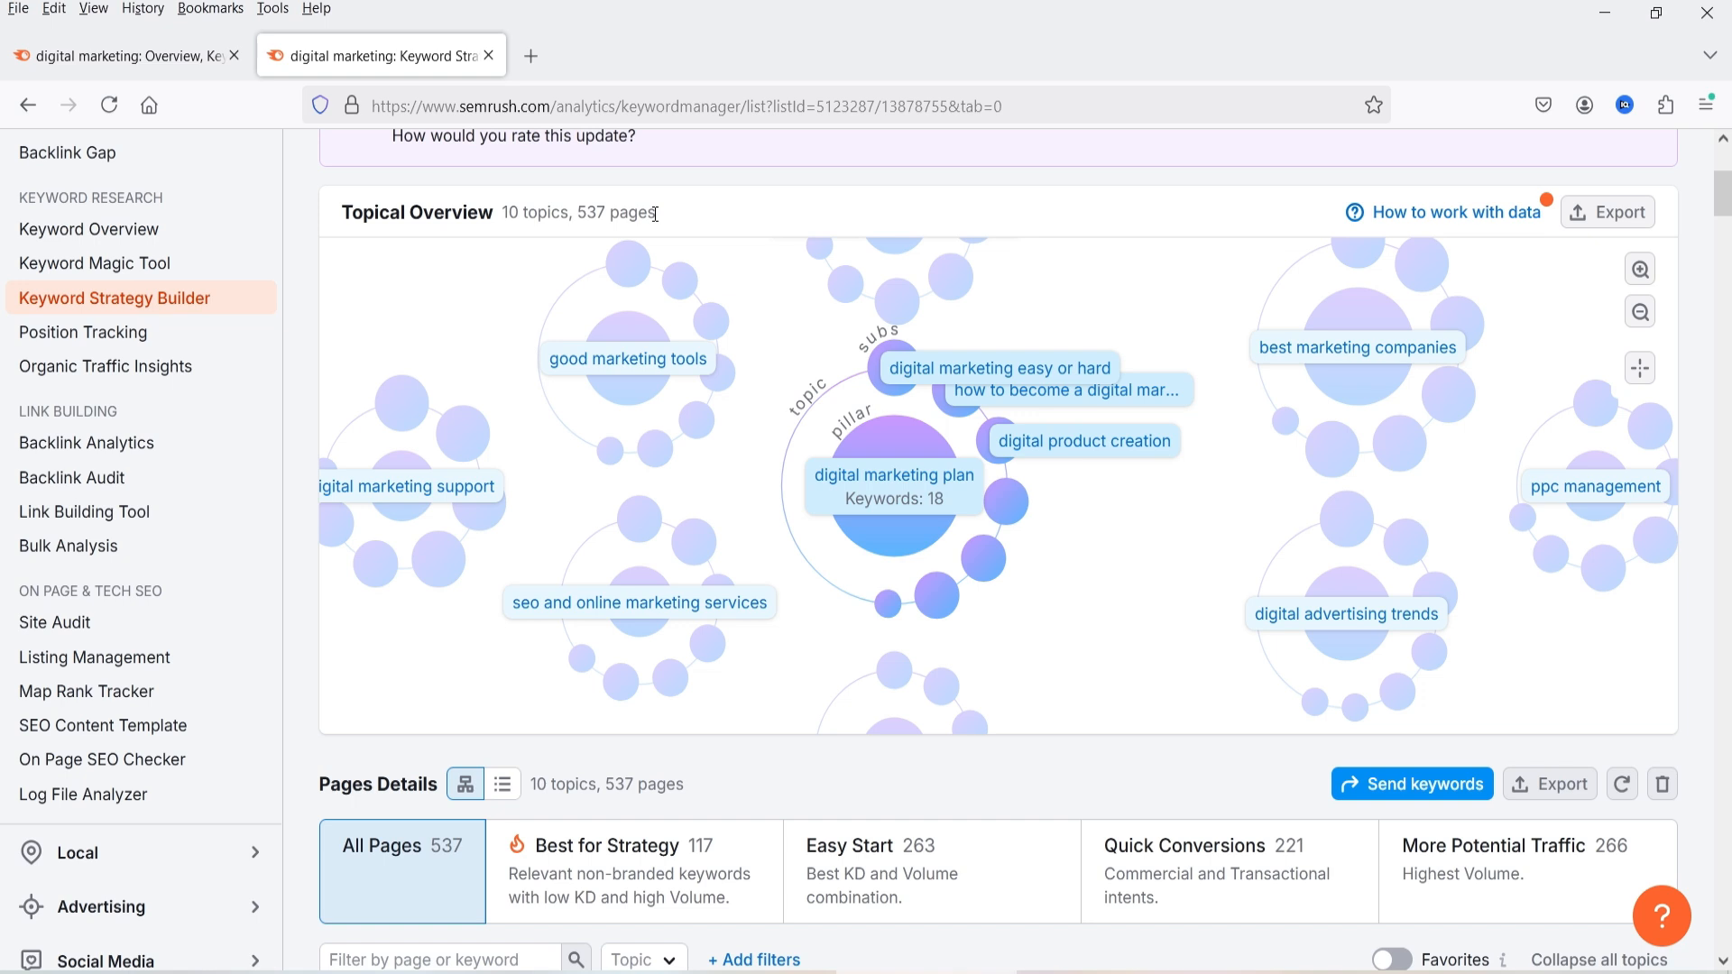
pyautogui.click(1641, 314)
pyautogui.click(1640, 314)
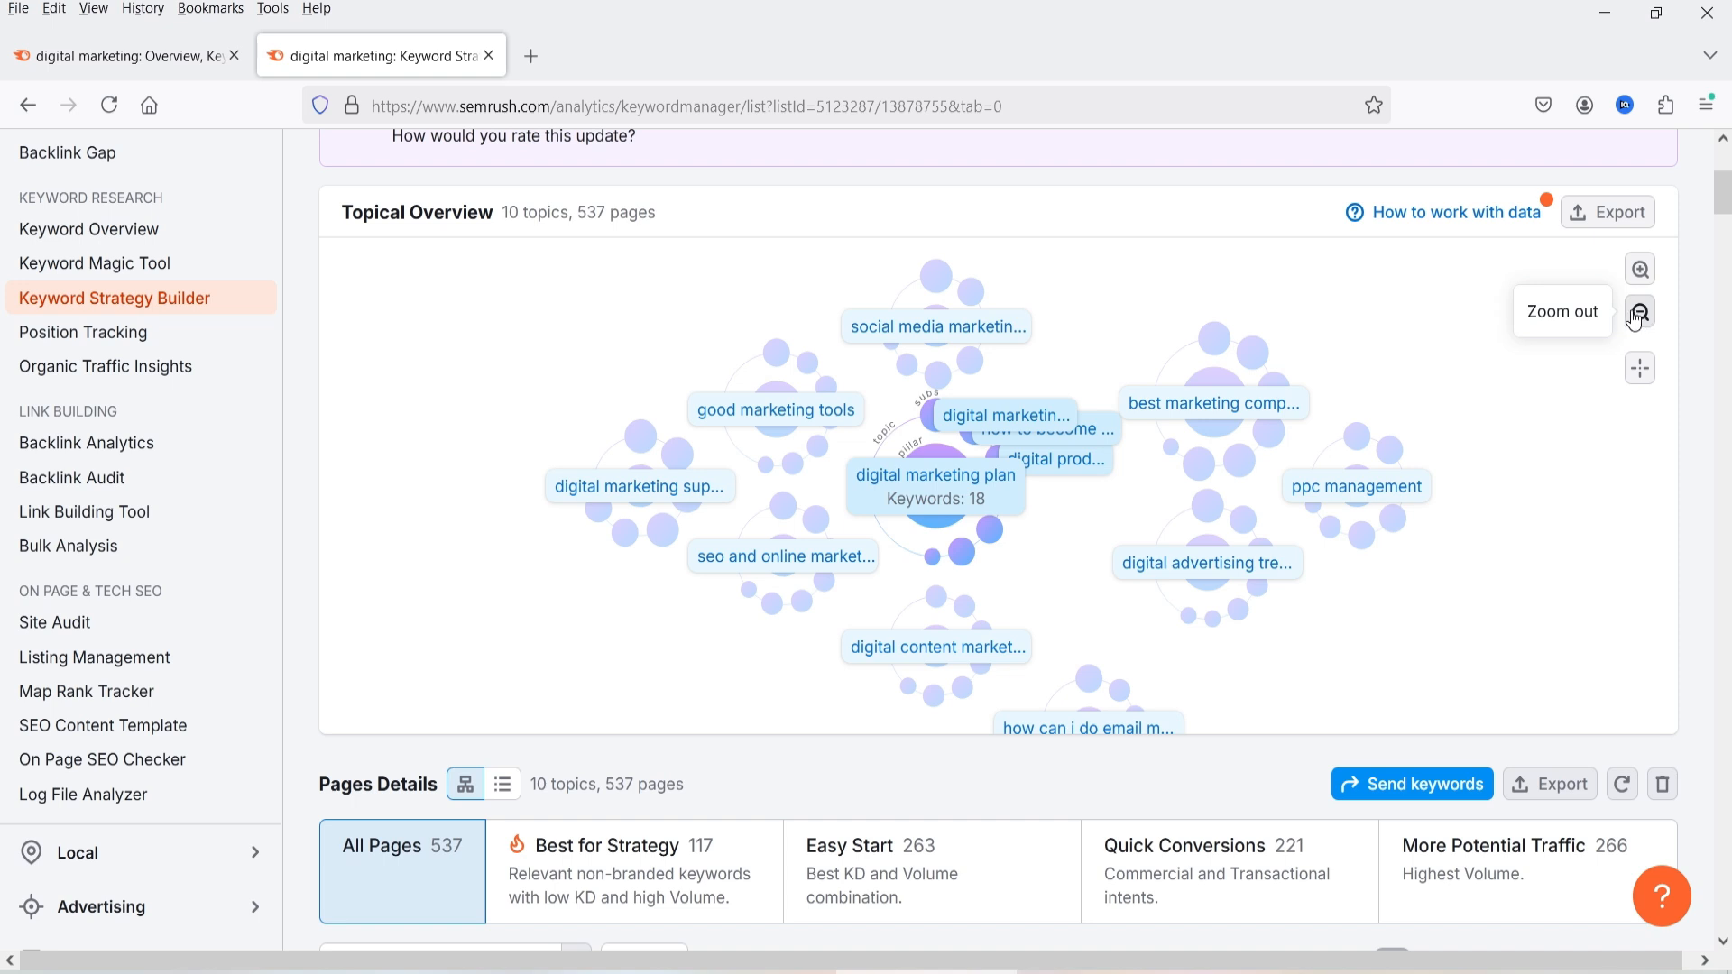
pyautogui.moveTo(1520, 603); pyautogui.dragTo(1465, 502)
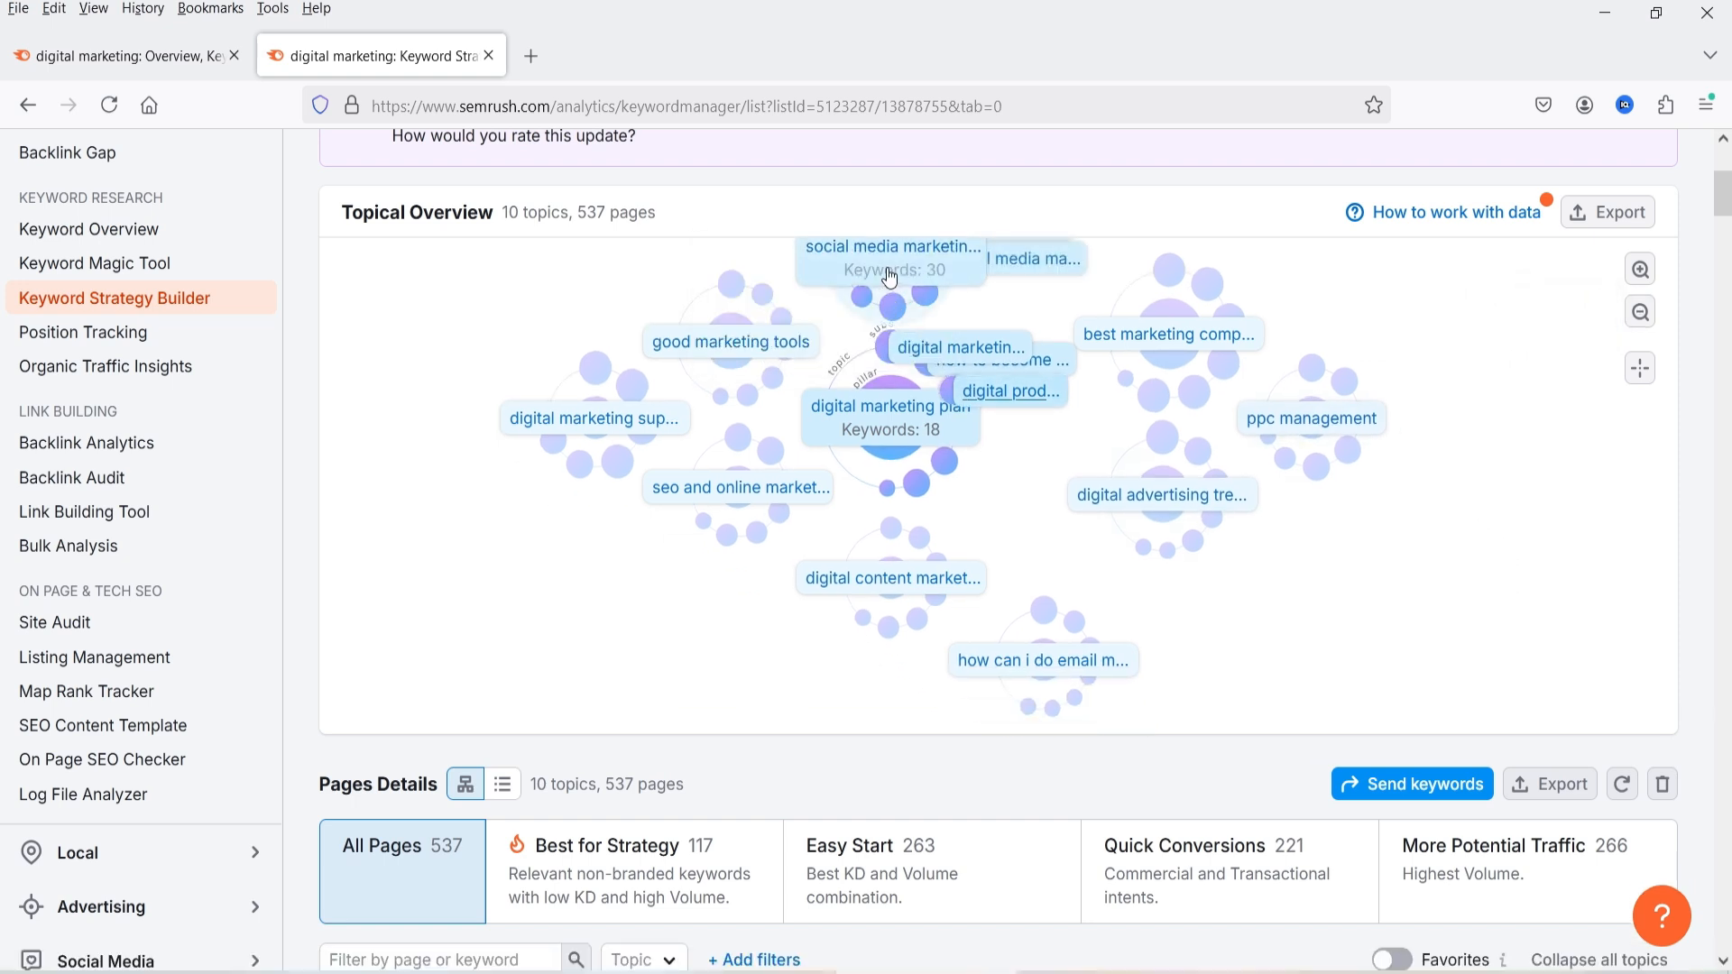
pyautogui.moveTo(891, 433)
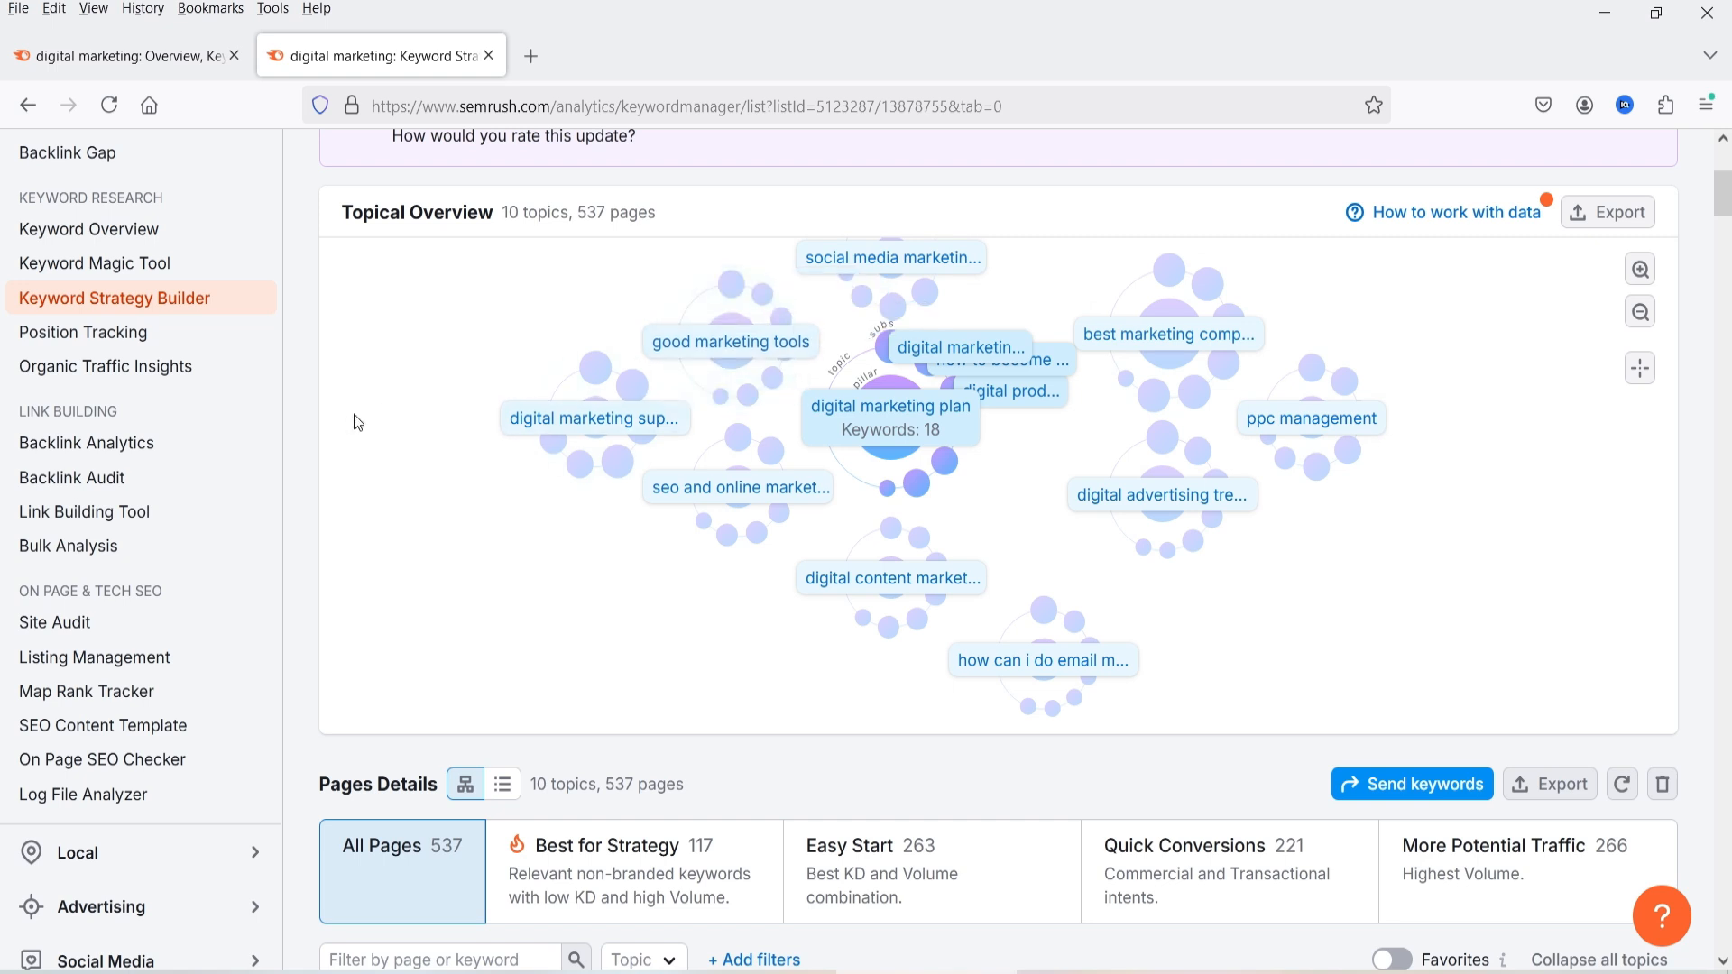
# - Examine the Pages Details from the digital marketing strategy topic to digital marketing trends, including subpage potential, intent, difficulty and volume
pyautogui.scroll(-5, 301, 377)
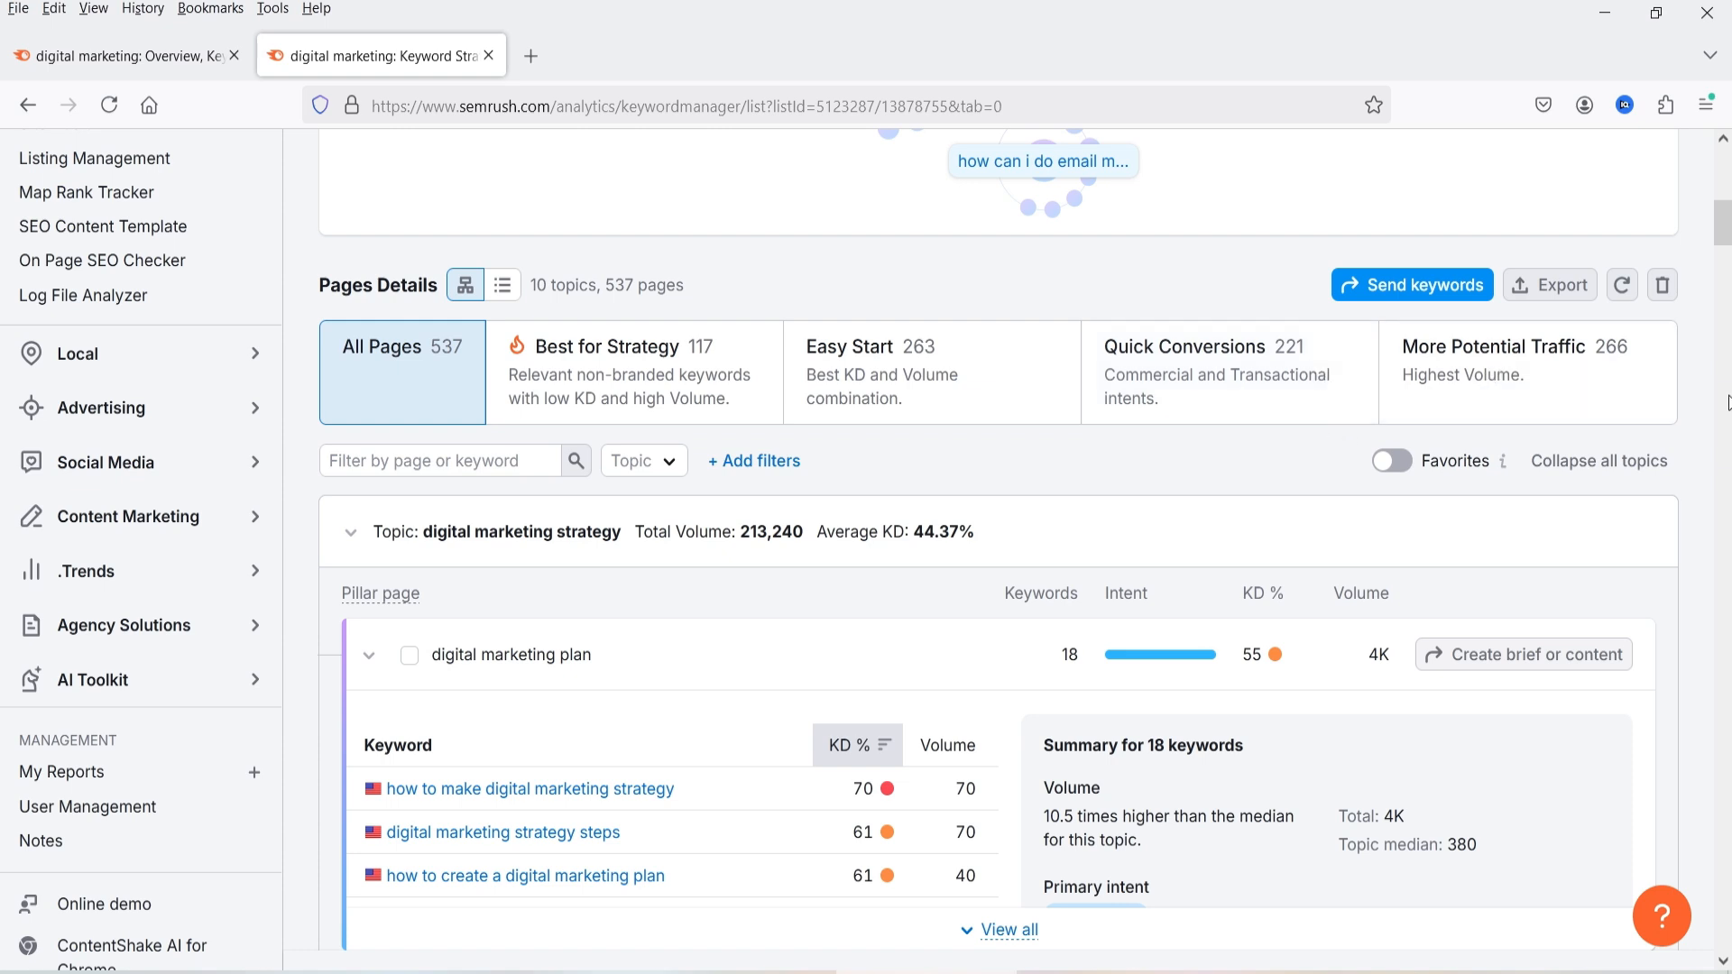
pyautogui.scroll(-3, 567, 284)
pyautogui.scroll(-1, 559, 397)
pyautogui.scroll(-2, 442, 439)
pyautogui.scroll(3, 556, 313)
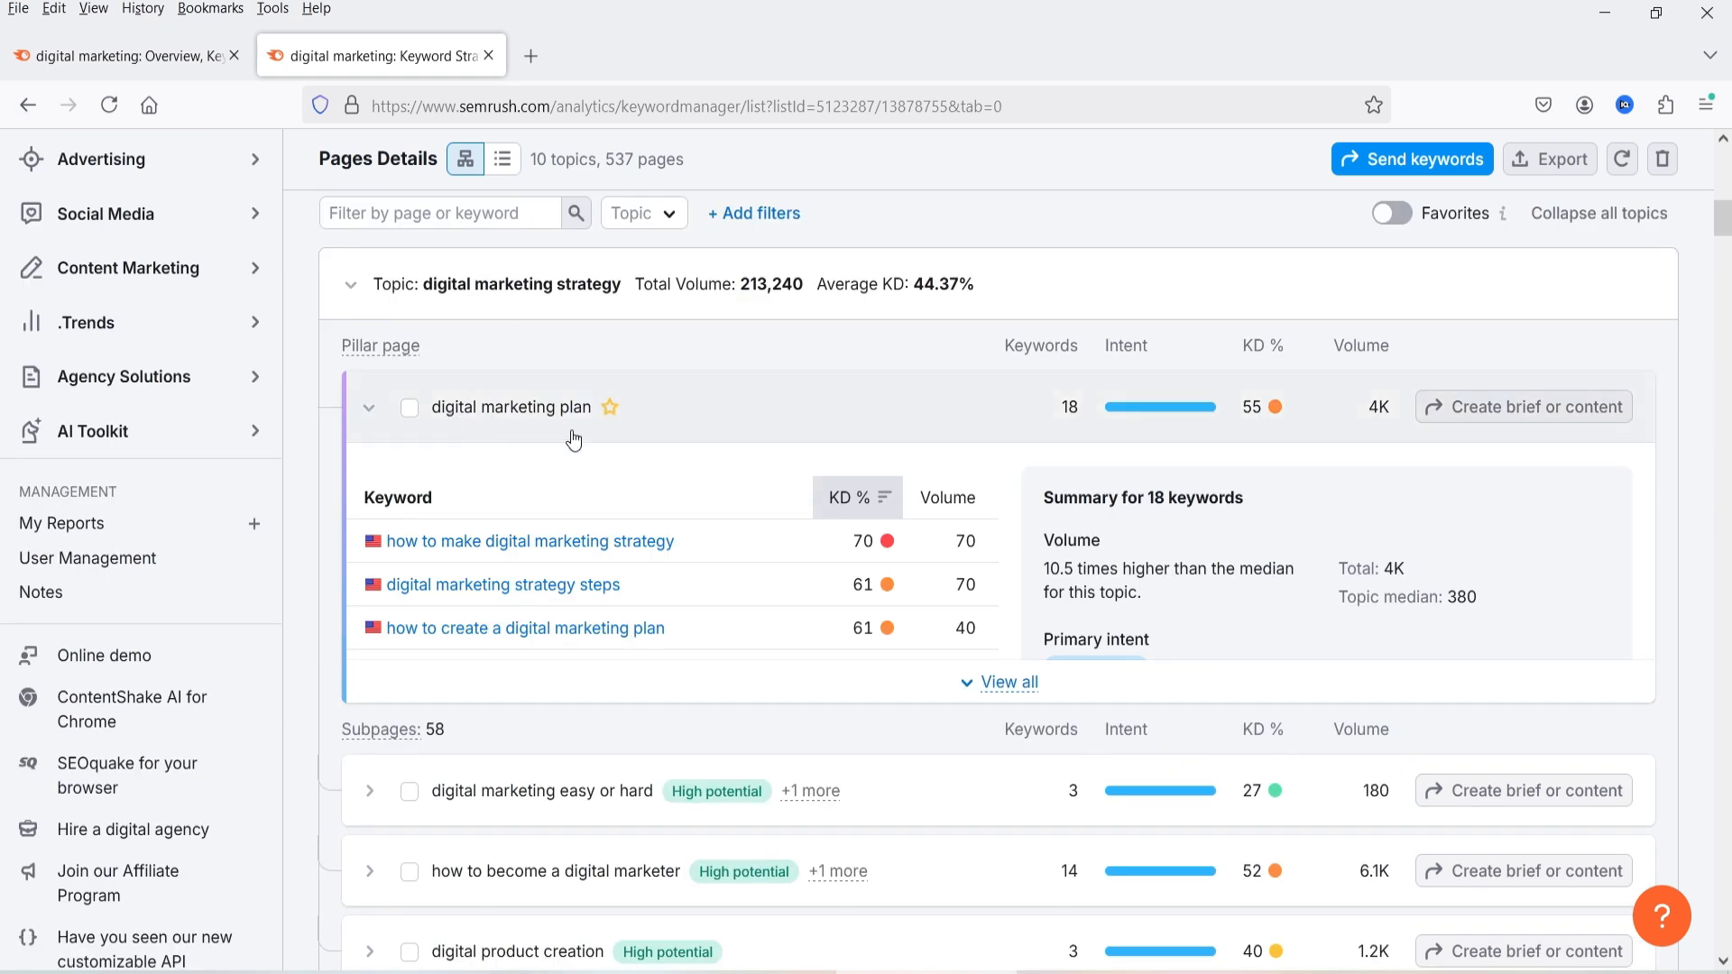
pyautogui.scroll(-1, 542, 487)
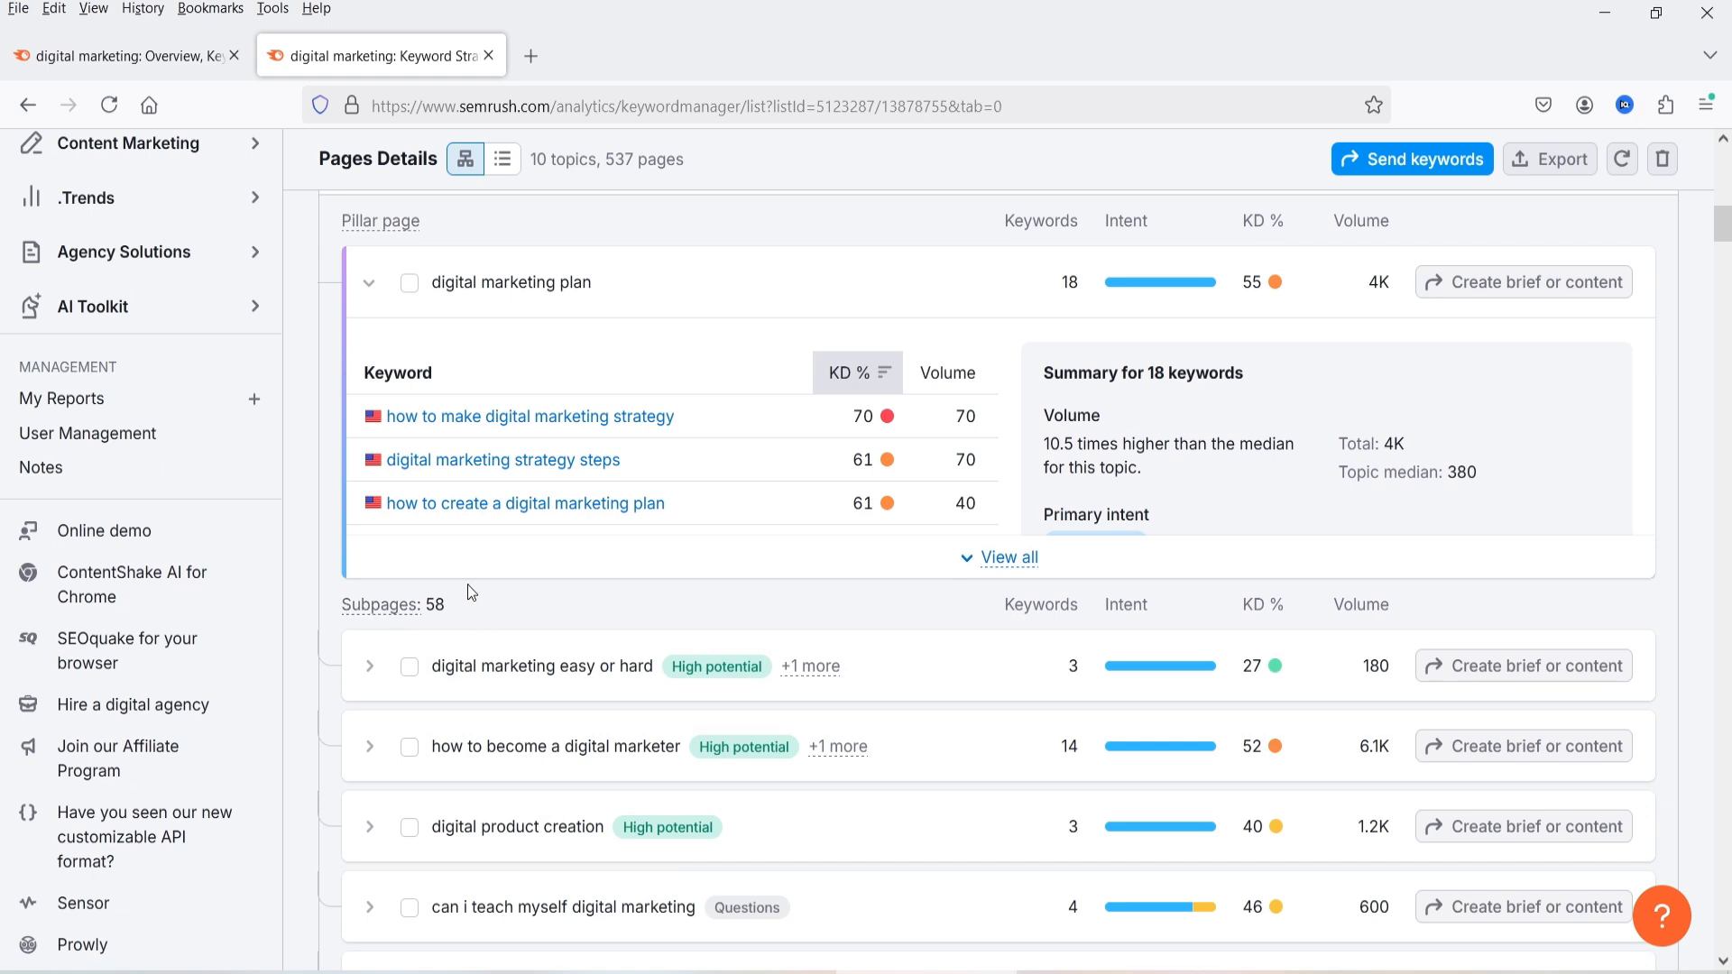
pyautogui.scroll(-3, 468, 586)
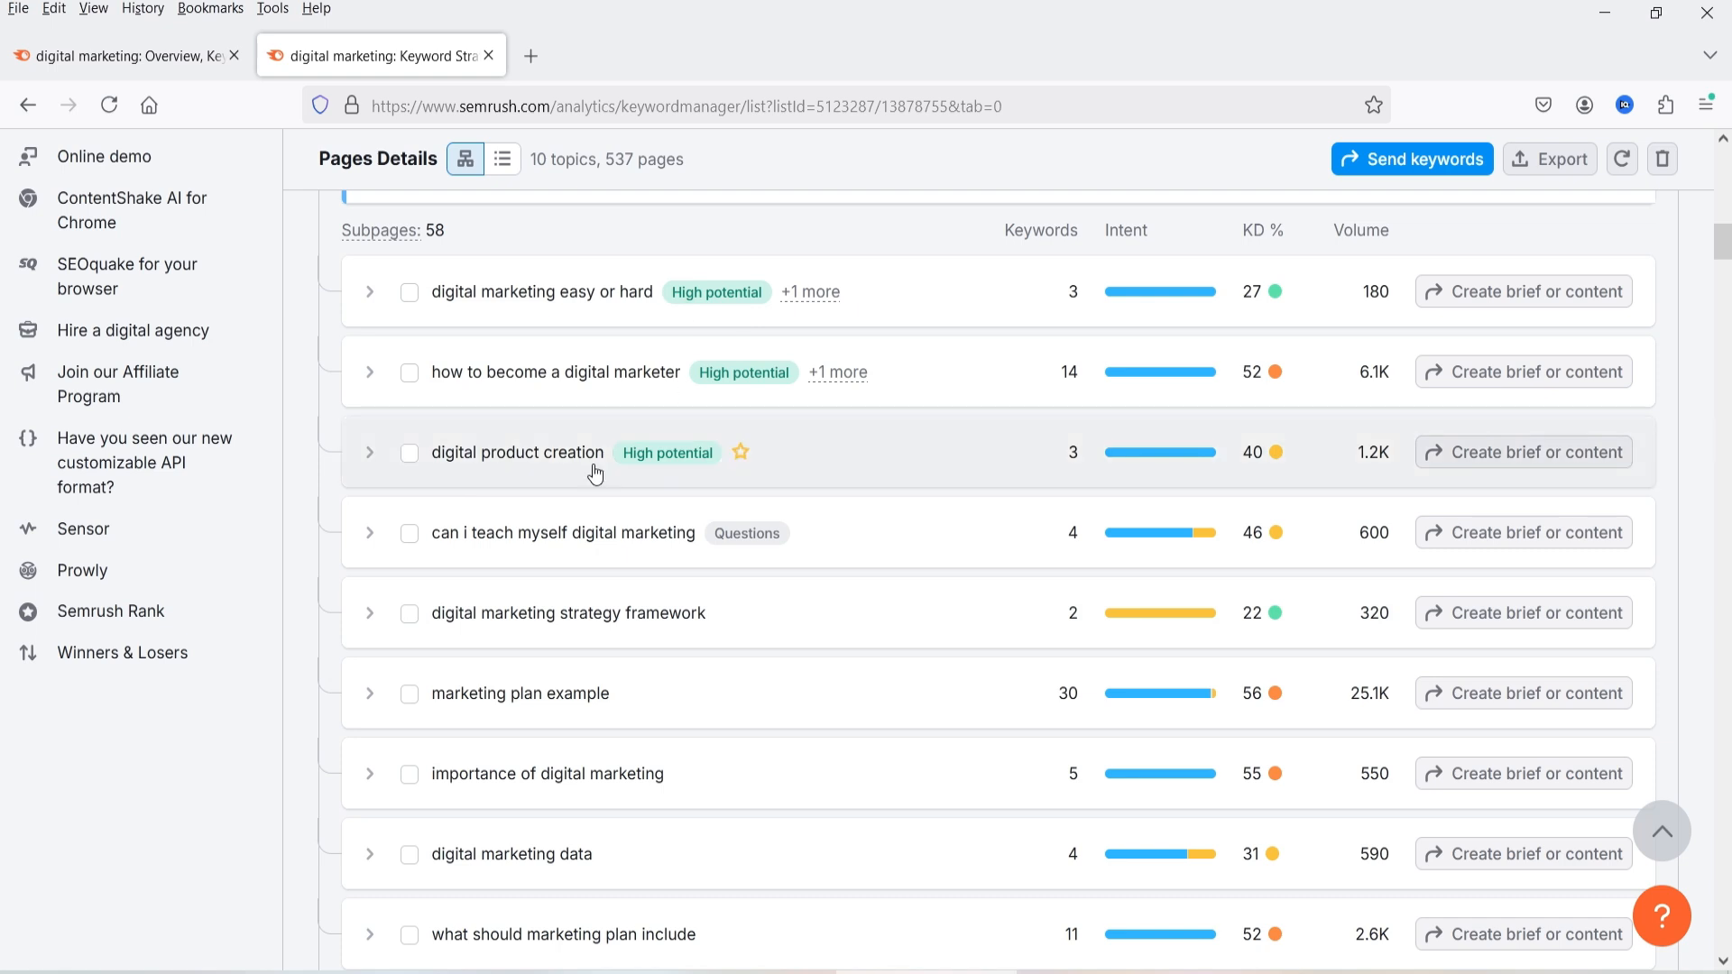
pyautogui.moveTo(685, 484)
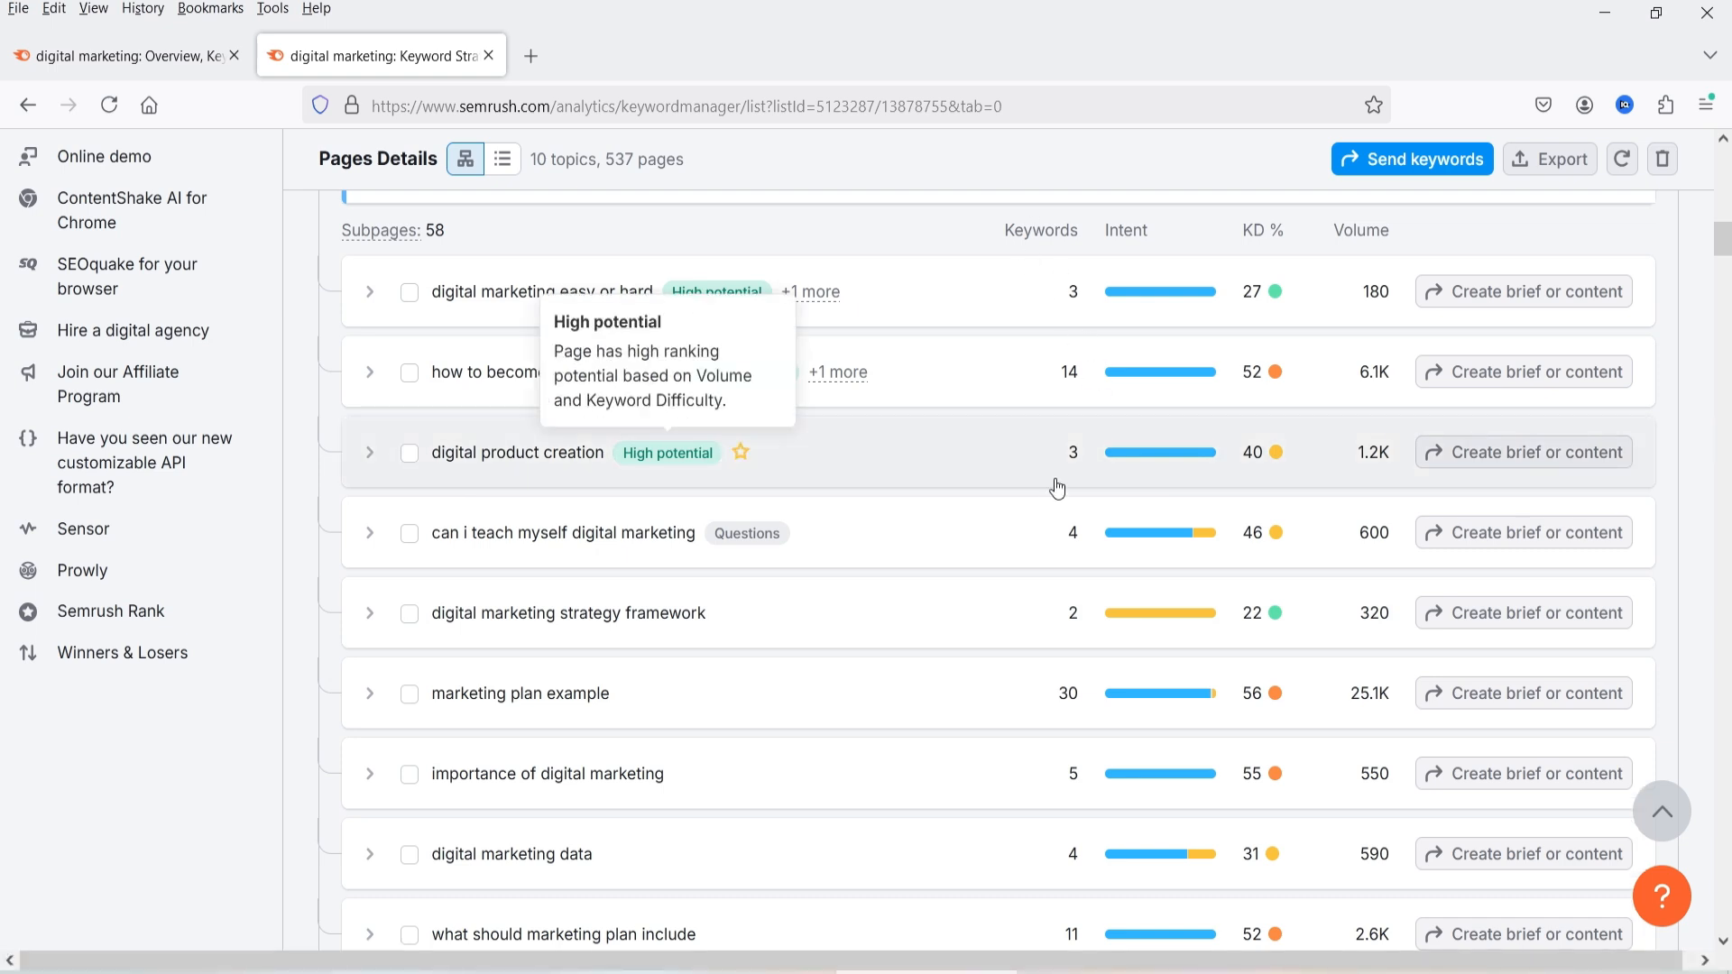
pyautogui.moveTo(1173, 464)
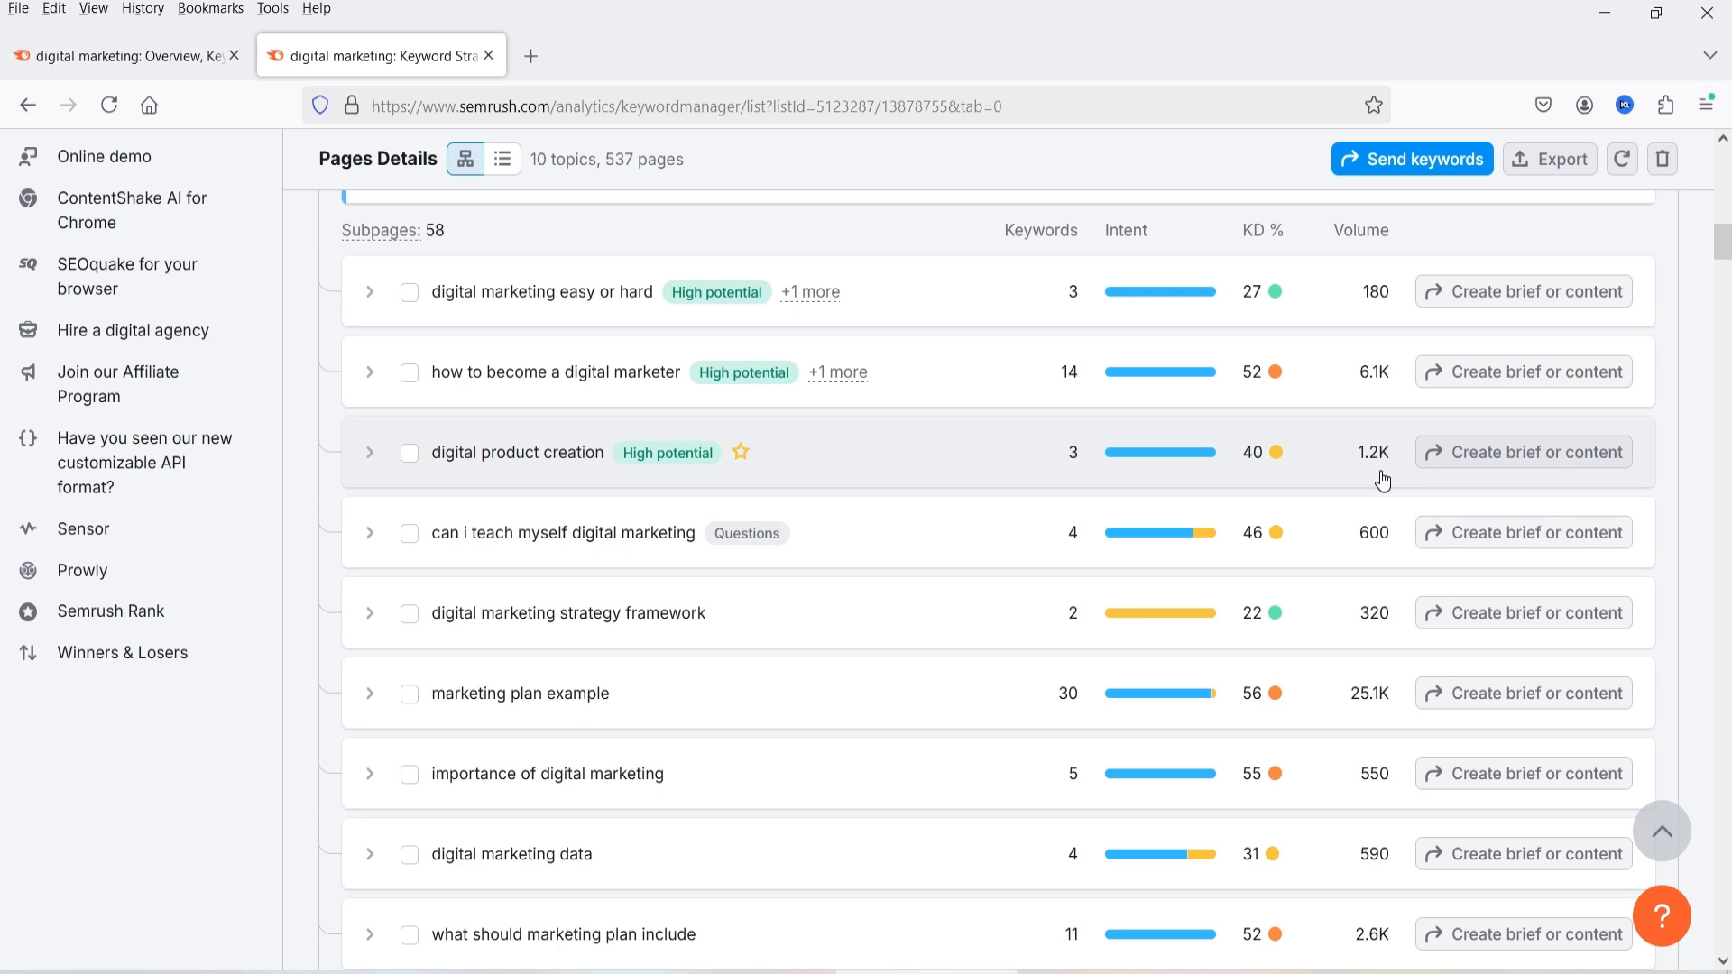
pyautogui.scroll(-15, 1380, 481)
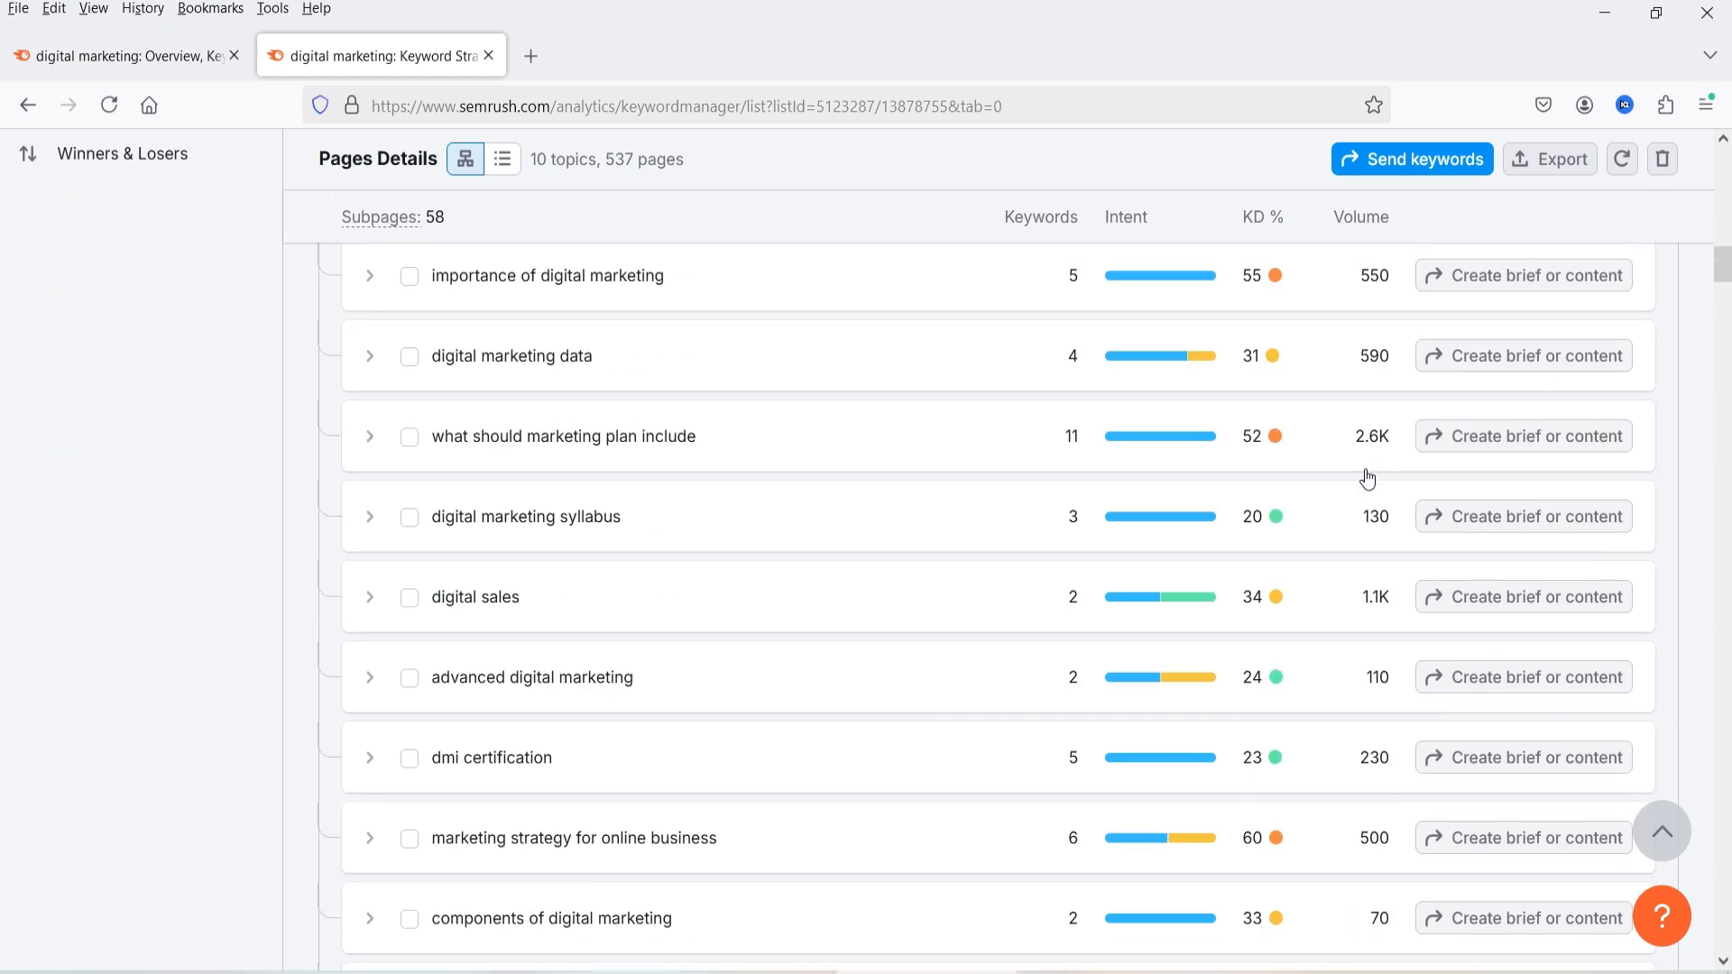
pyautogui.scroll(-10, 1364, 485)
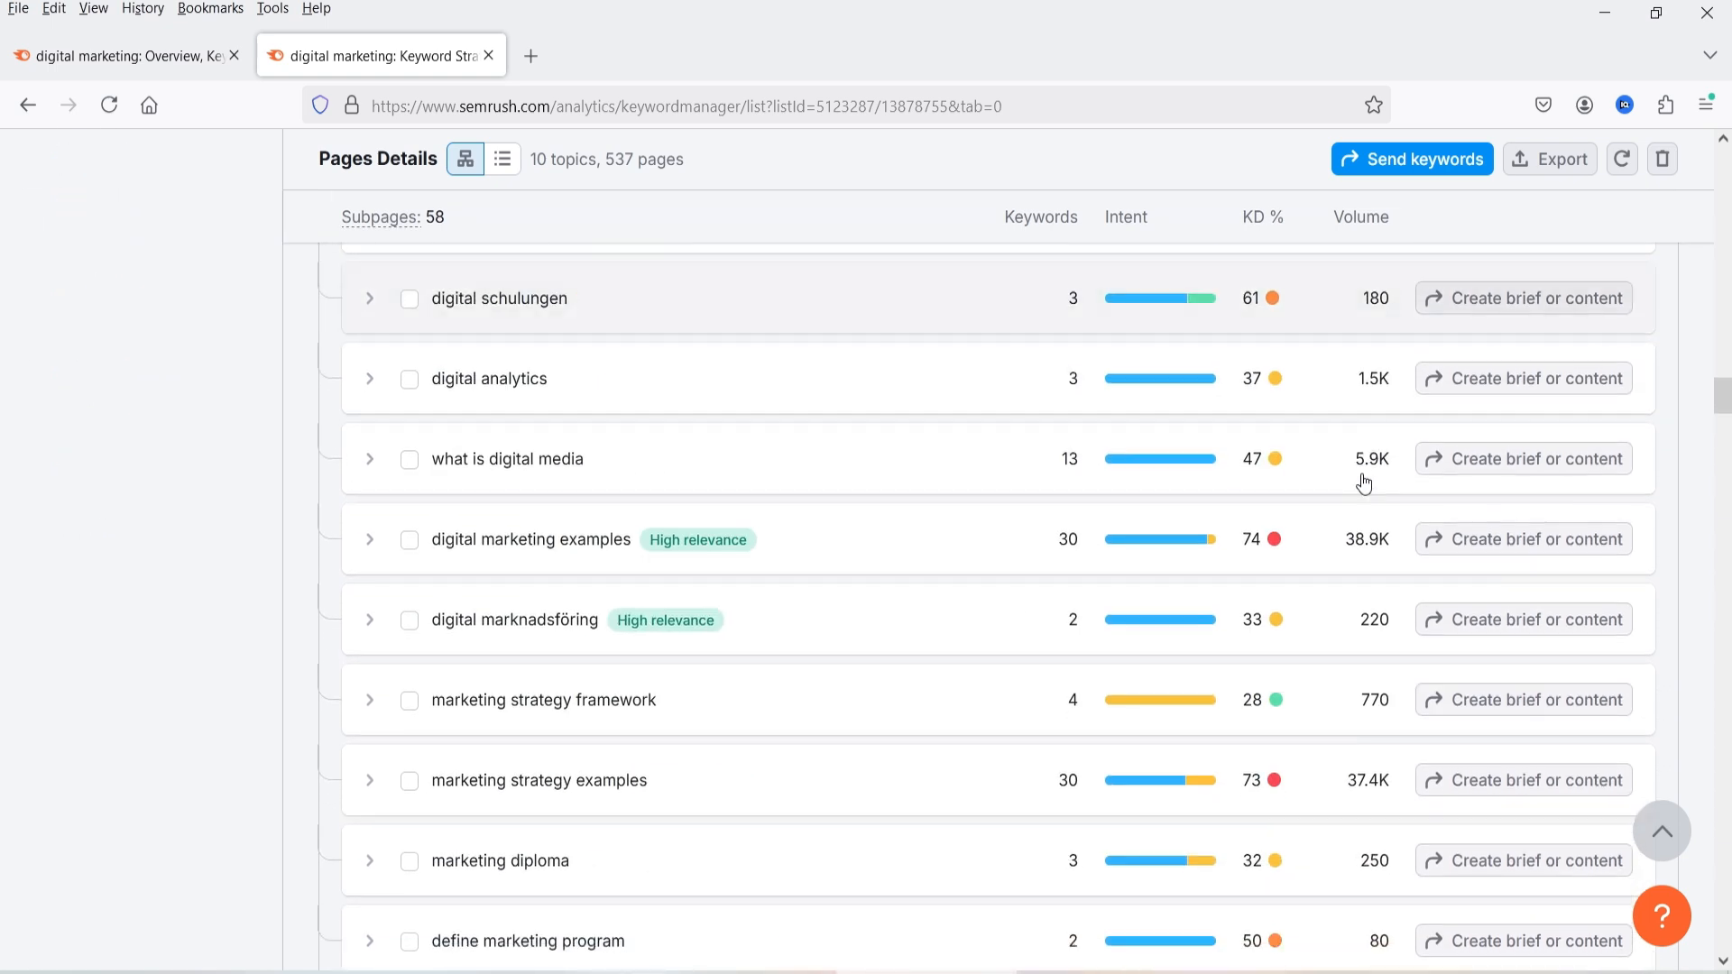
pyautogui.scroll(-5, 498, 639)
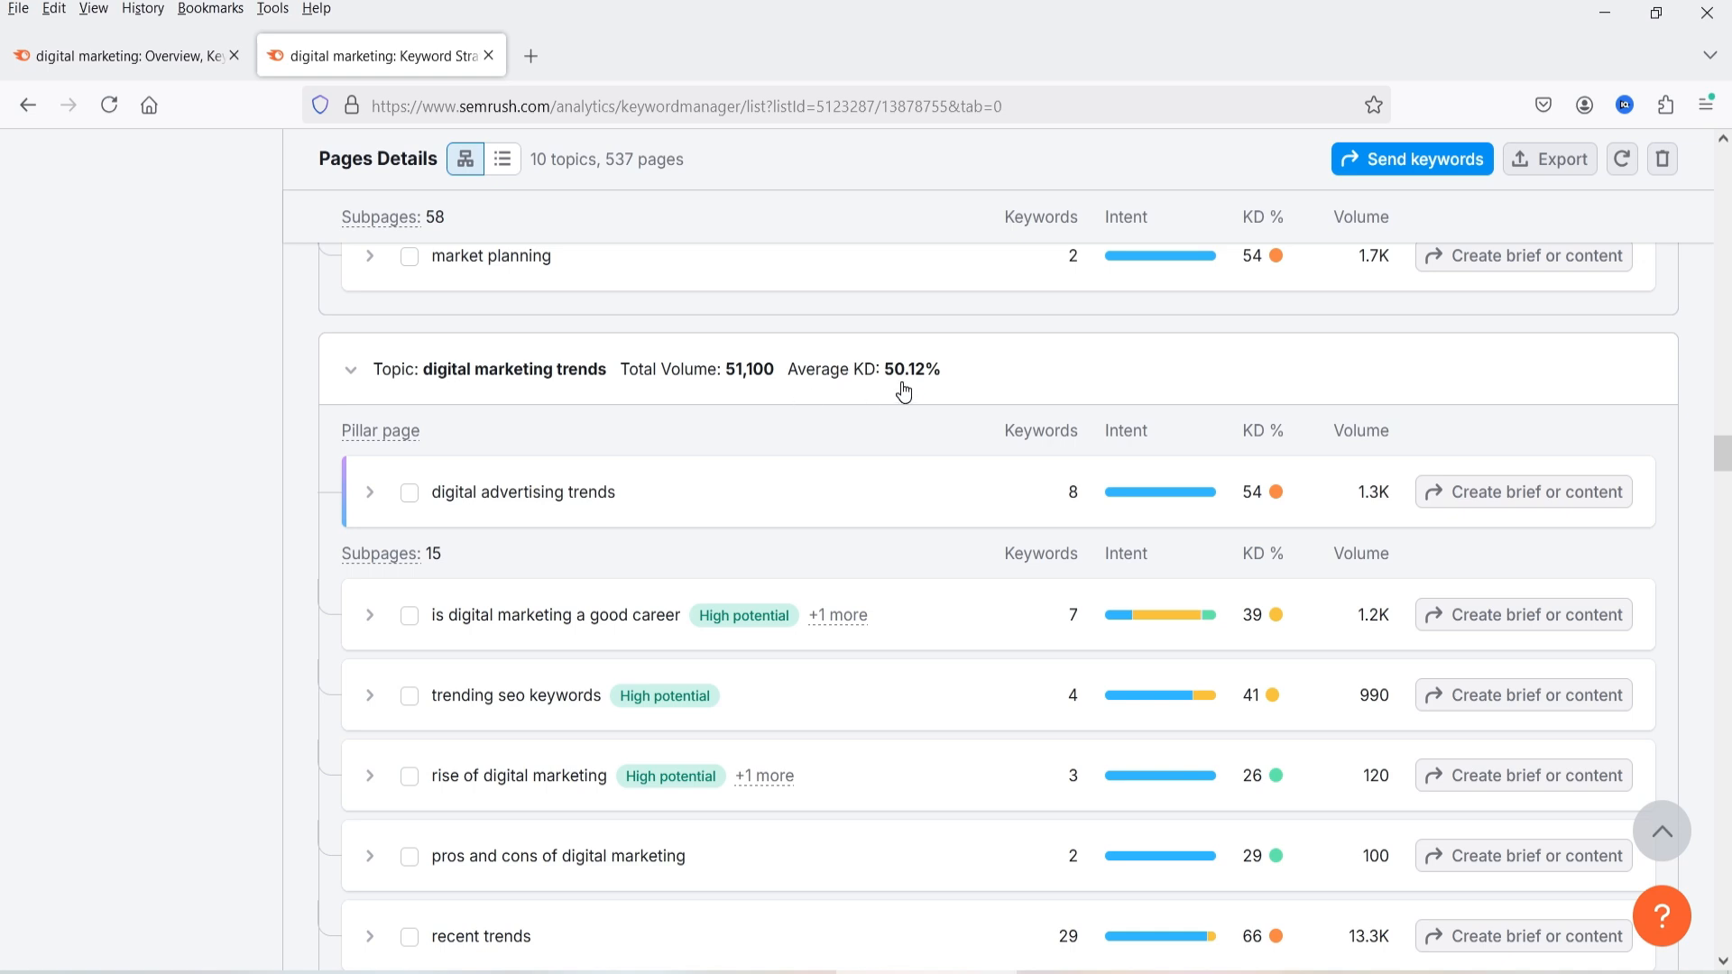
# - Examine the pillar page and subpages of the digital marketing trends topic, including potential, intent, difficulty and volume
pyautogui.scroll(-3, 897, 391)
pyautogui.scroll(3, 488, 325)
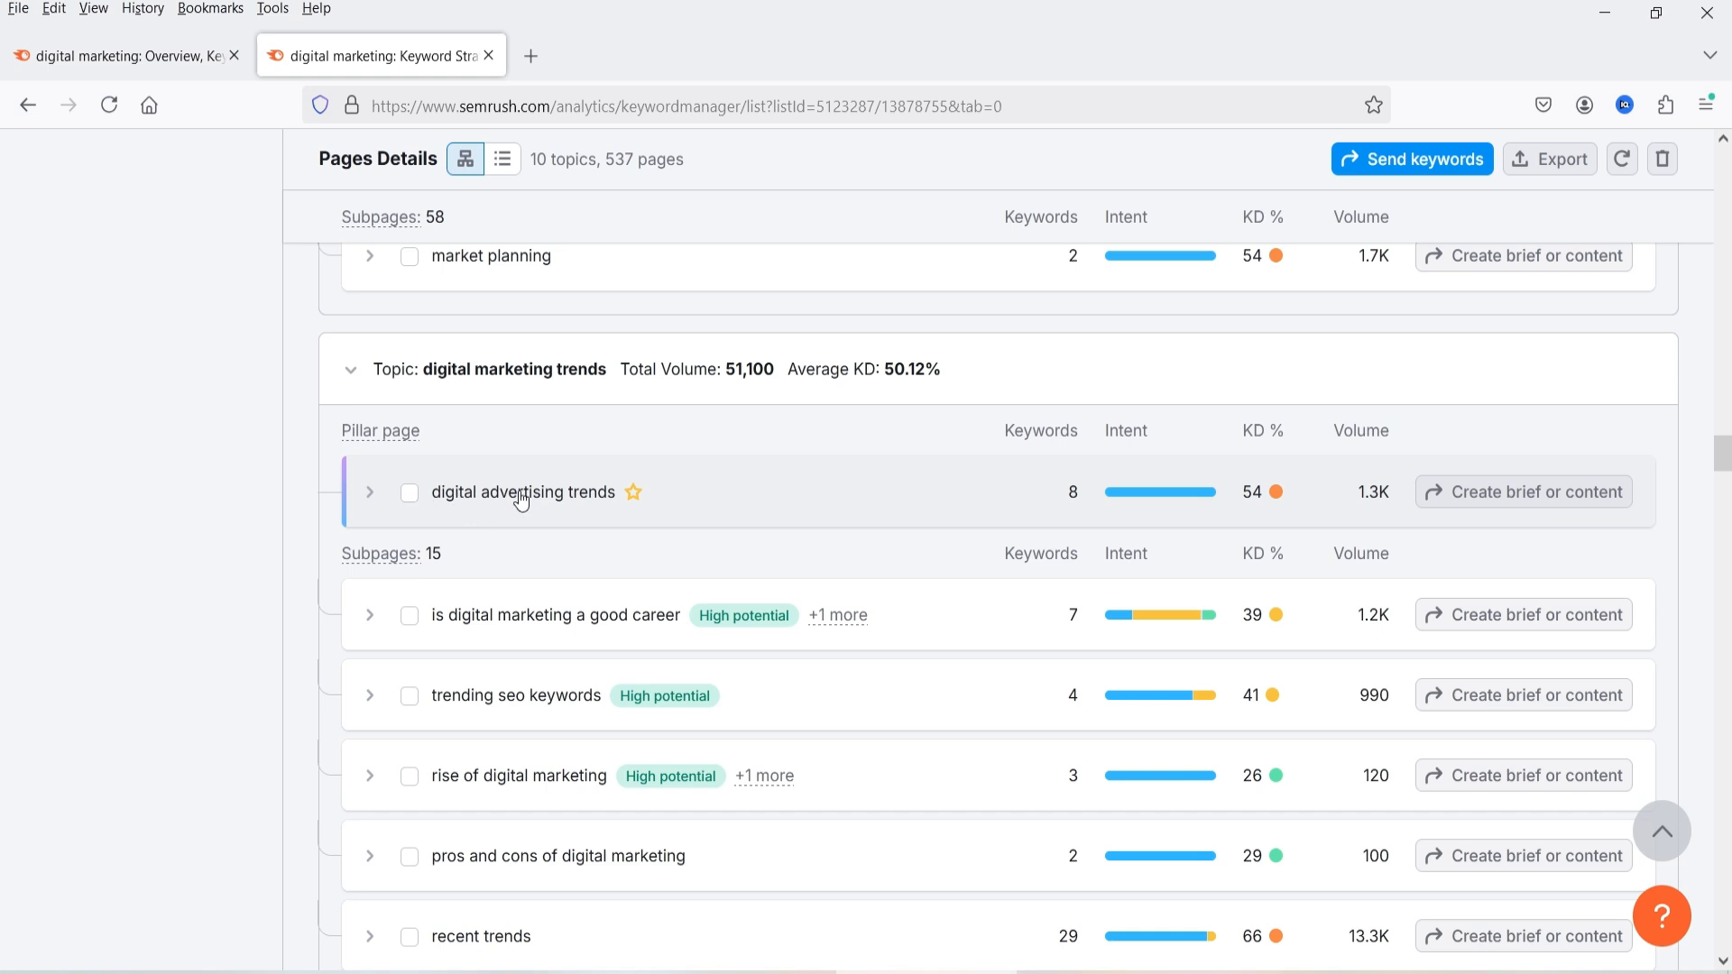
pyautogui.scroll(-1, 606, 490)
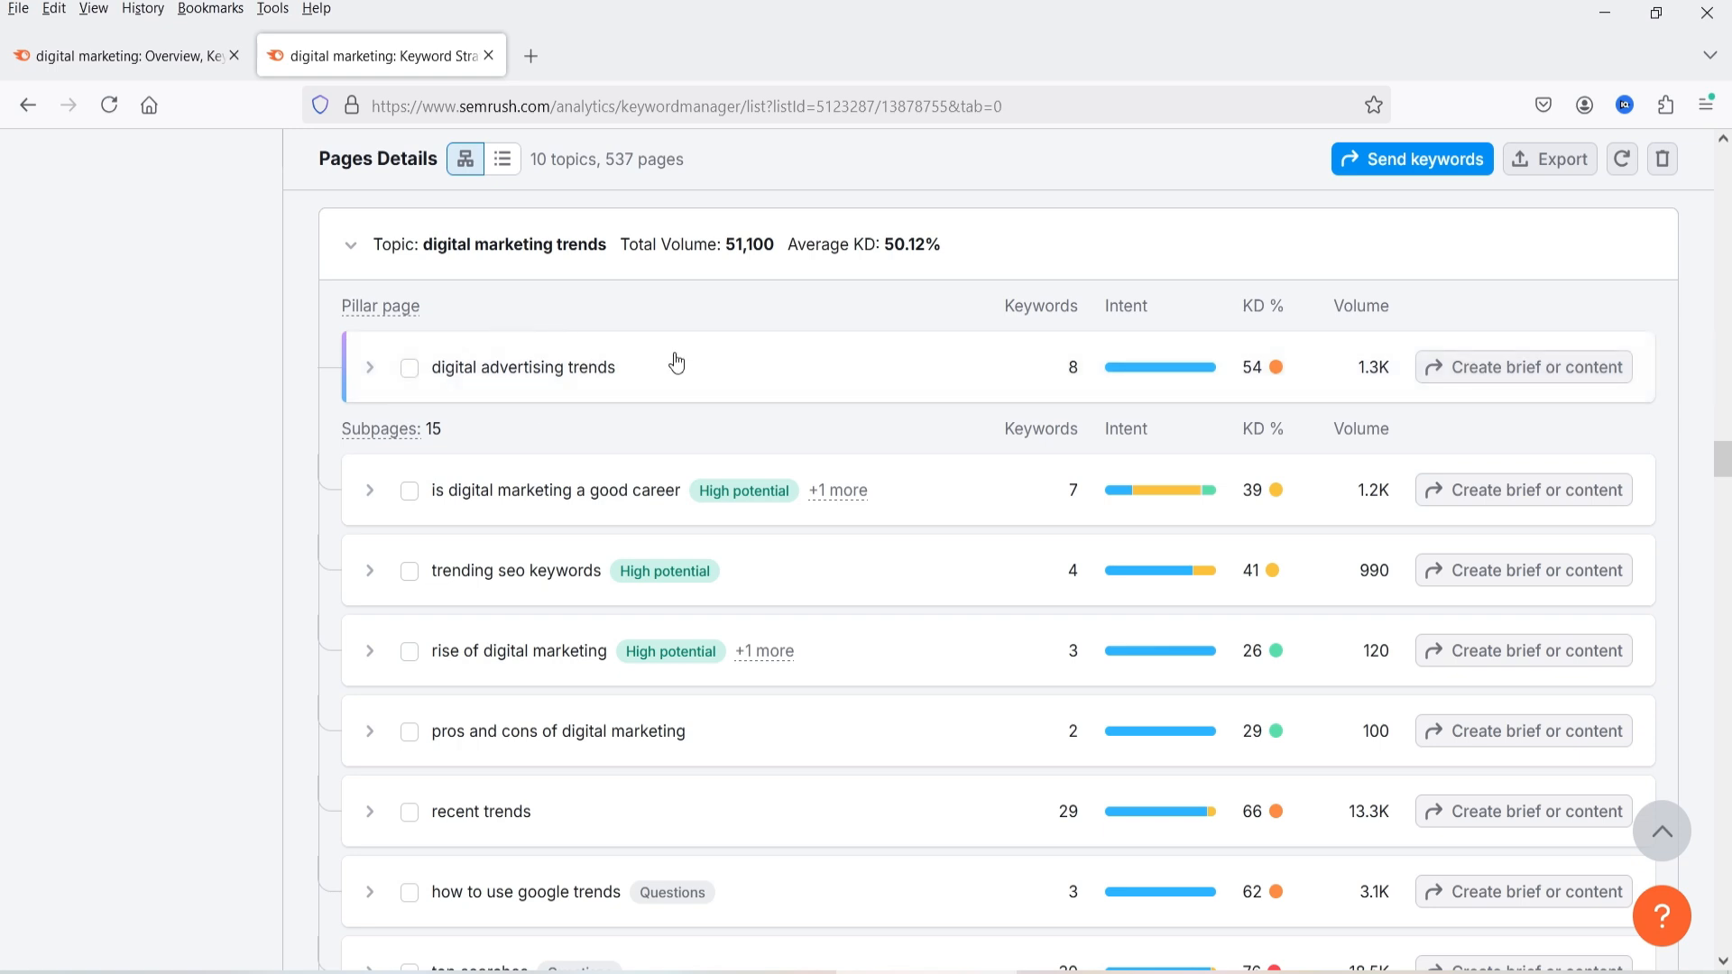
pyautogui.scroll(-7, 588, 452)
pyautogui.scroll(15, 532, 479)
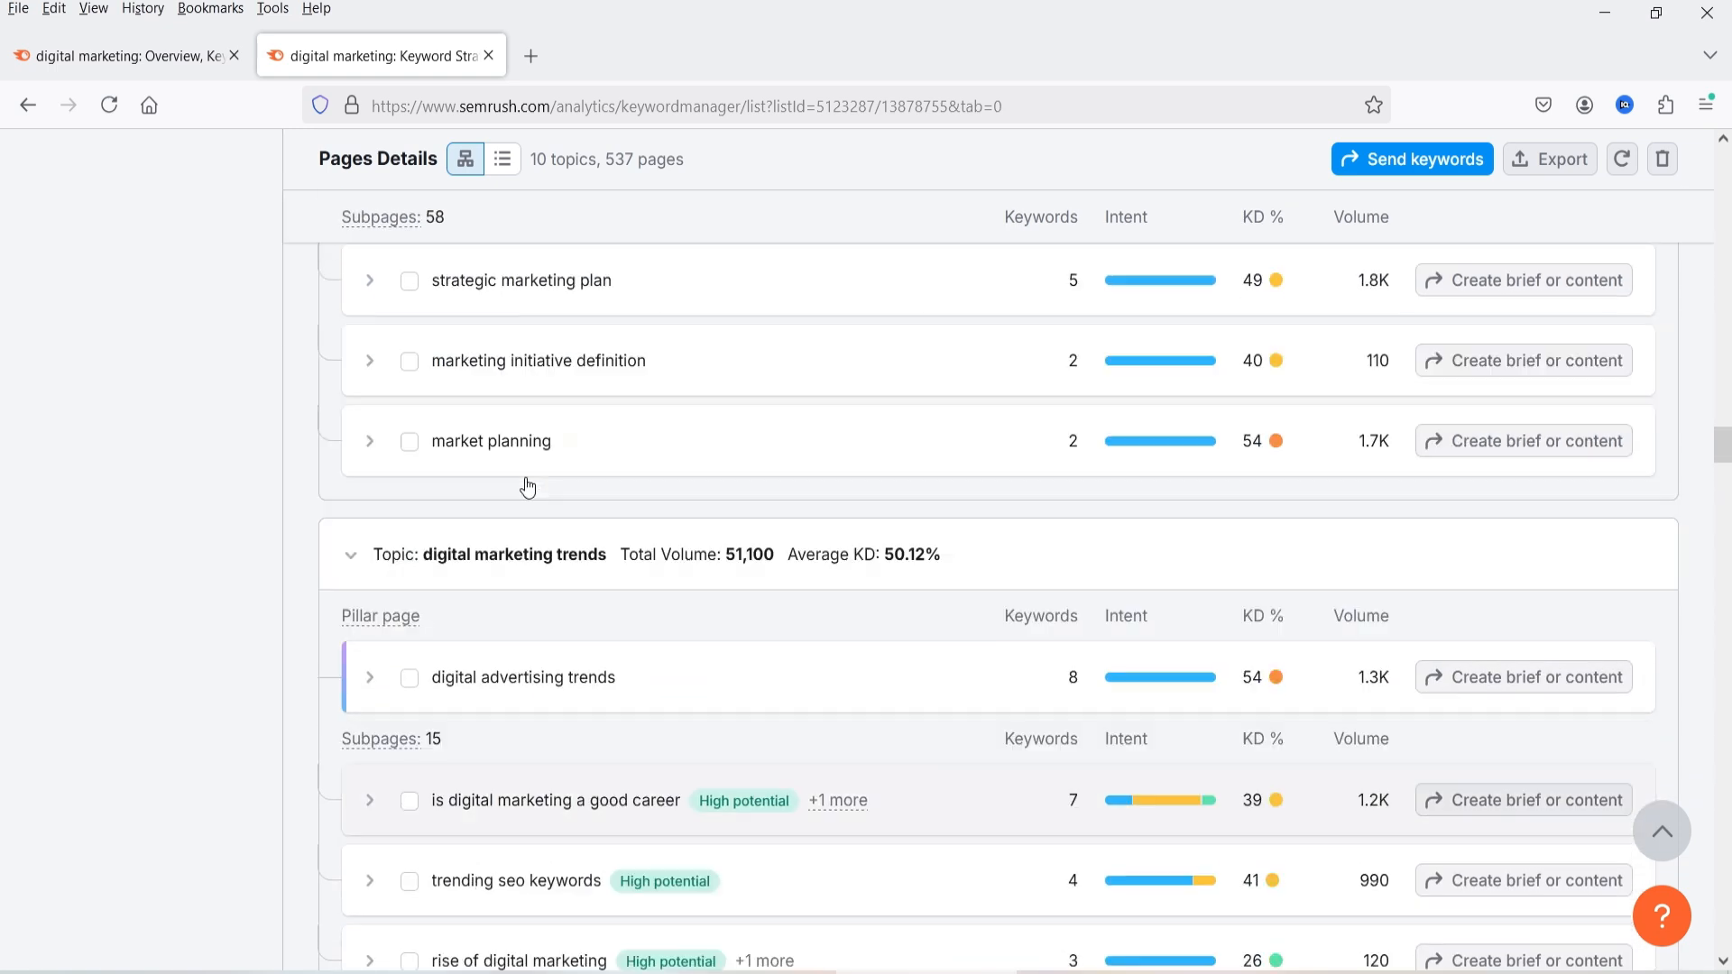
# - Return to the Topical Overview map and view the page details behind its digital marketing plan pillar page
pyautogui.scroll(20, 524, 522)
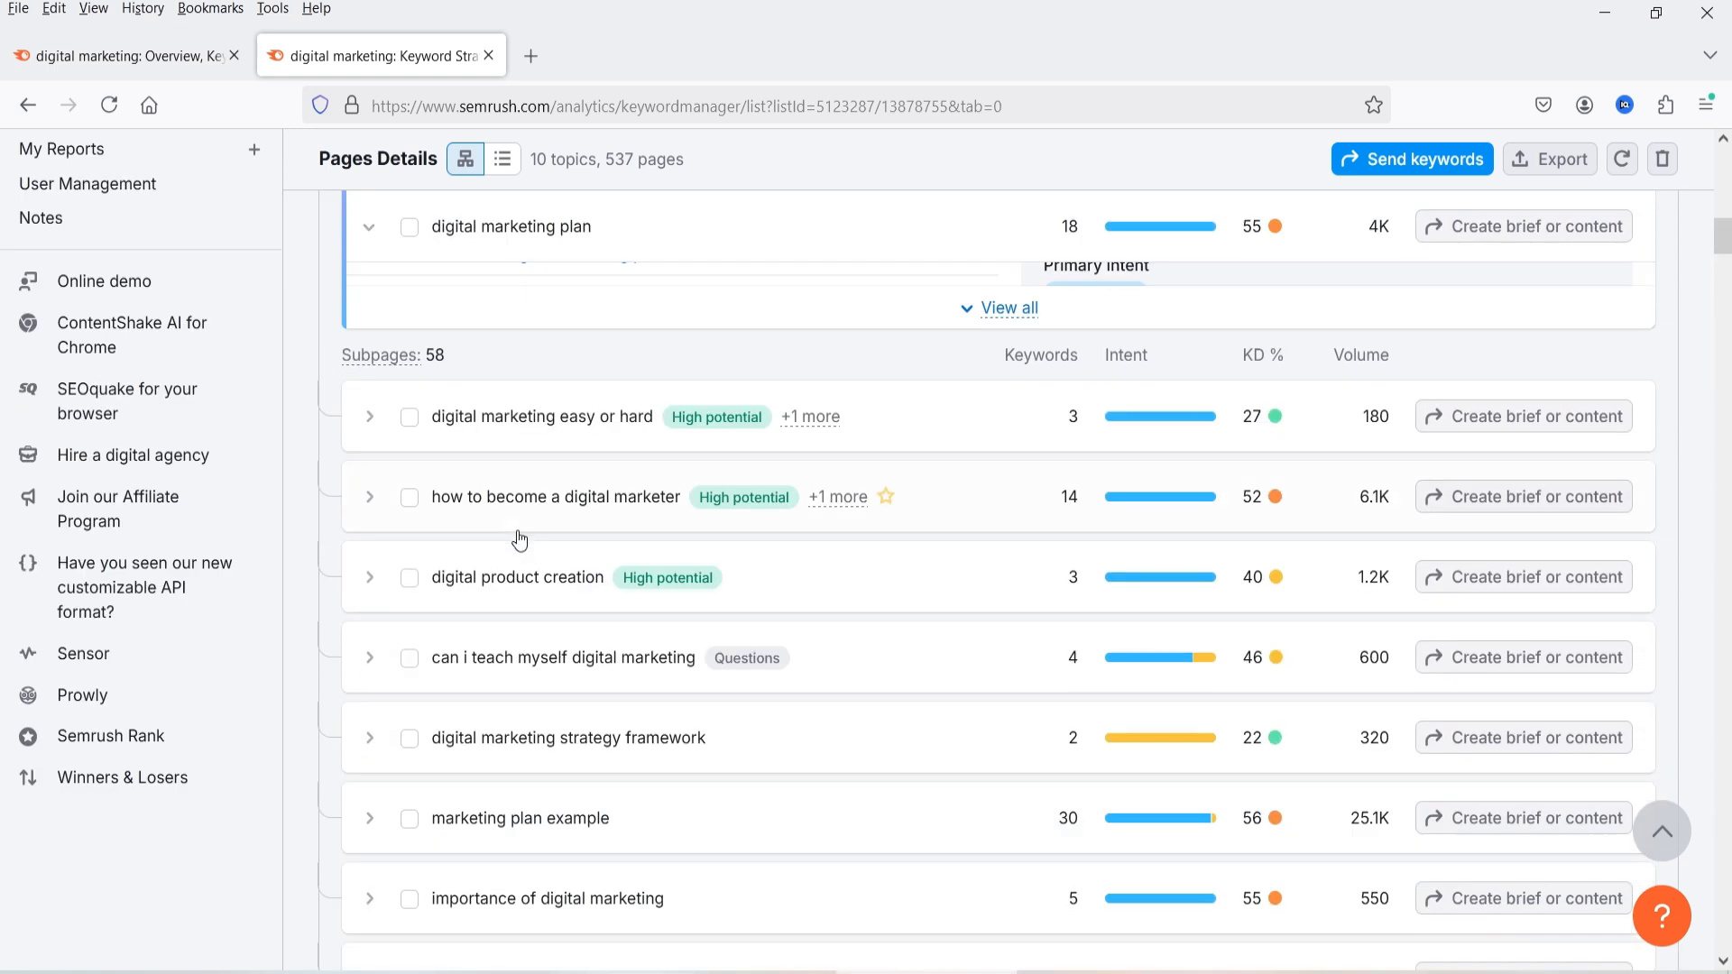
pyautogui.scroll(8, 519, 550)
pyautogui.scroll(-3, 1391, 236)
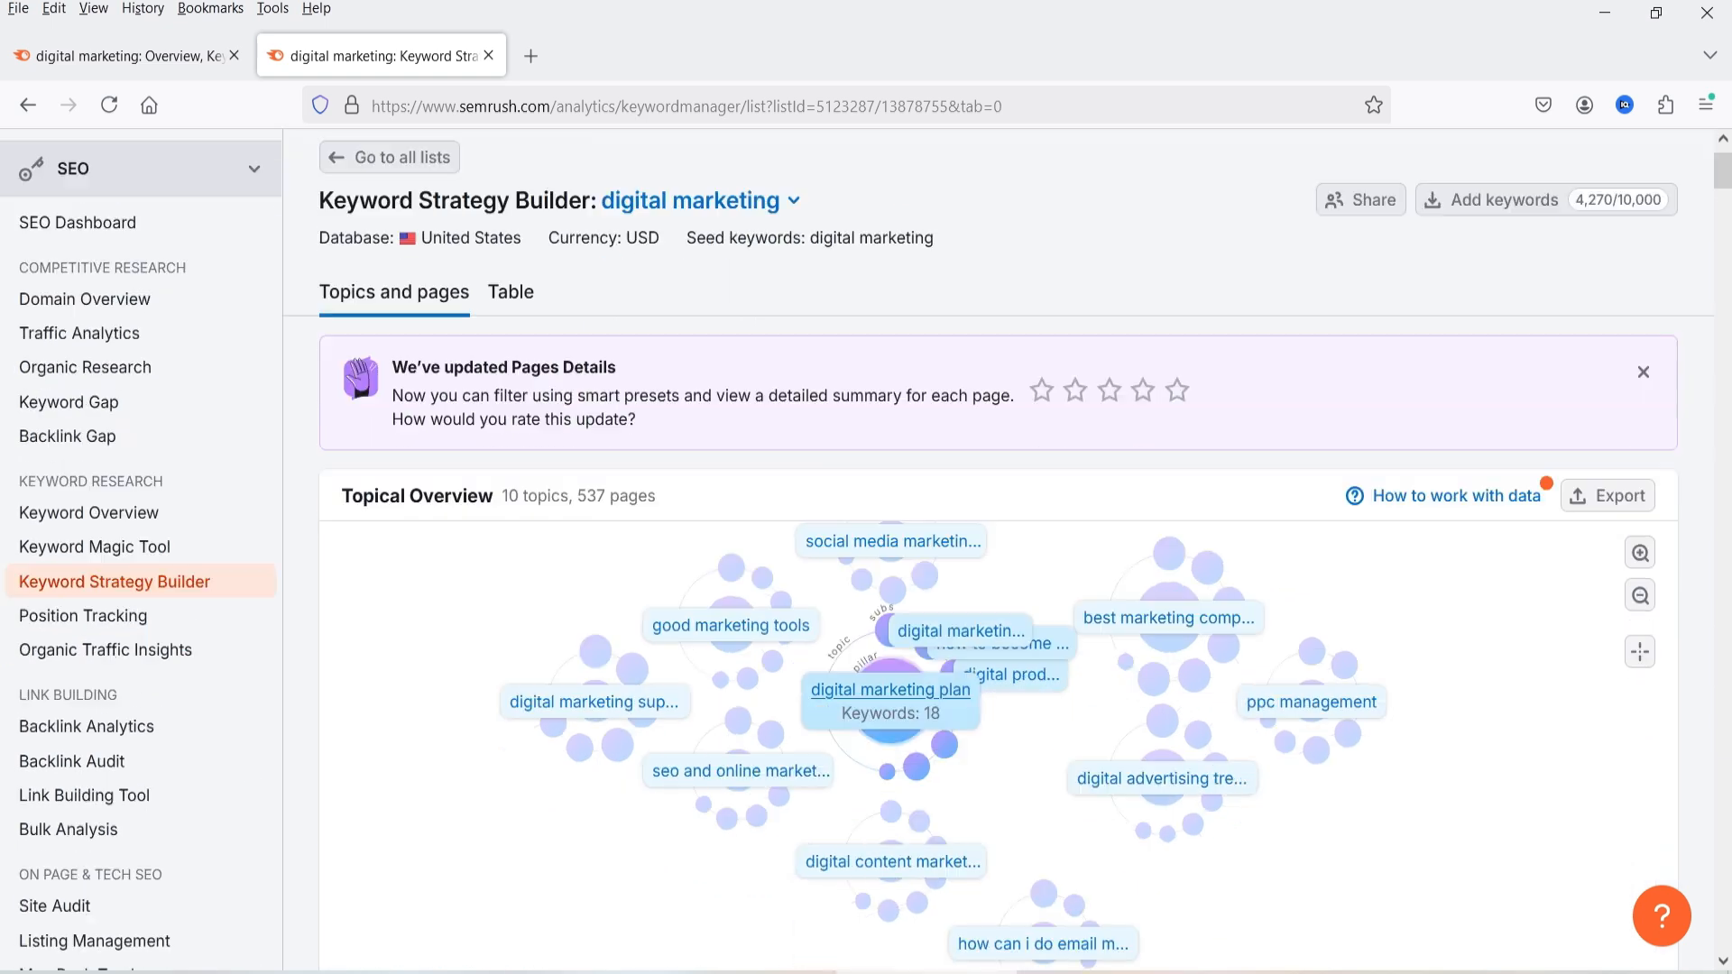
pyautogui.moveTo(539, 575)
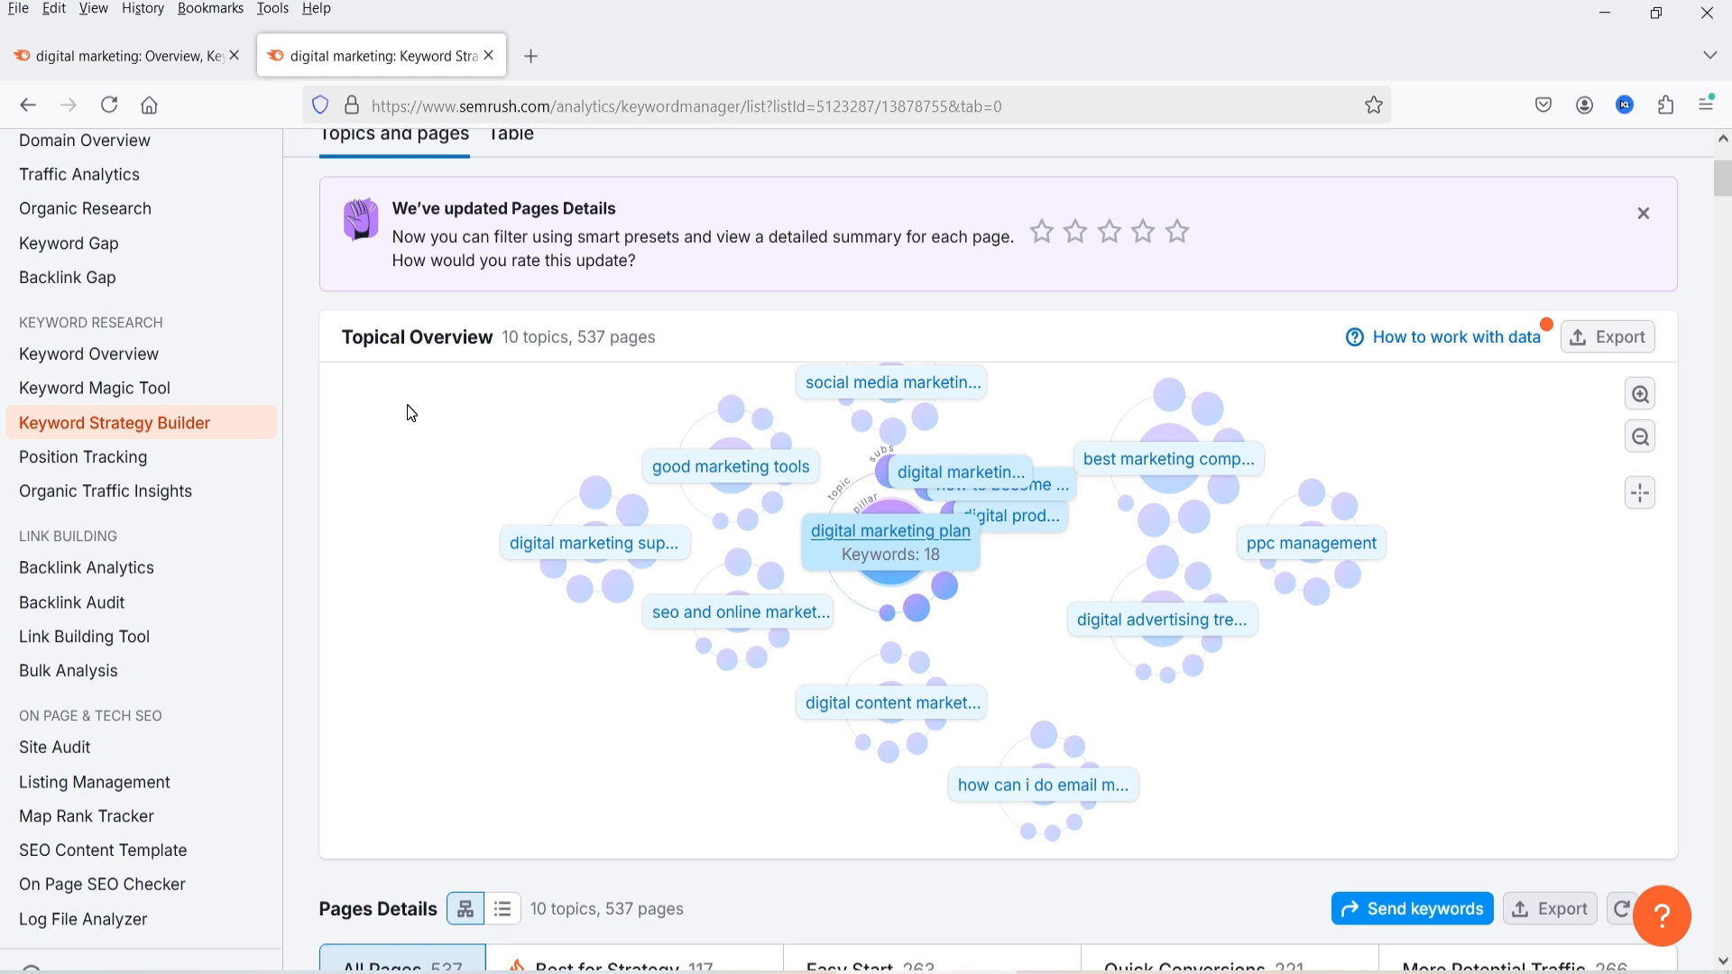
pyautogui.click(892, 537)
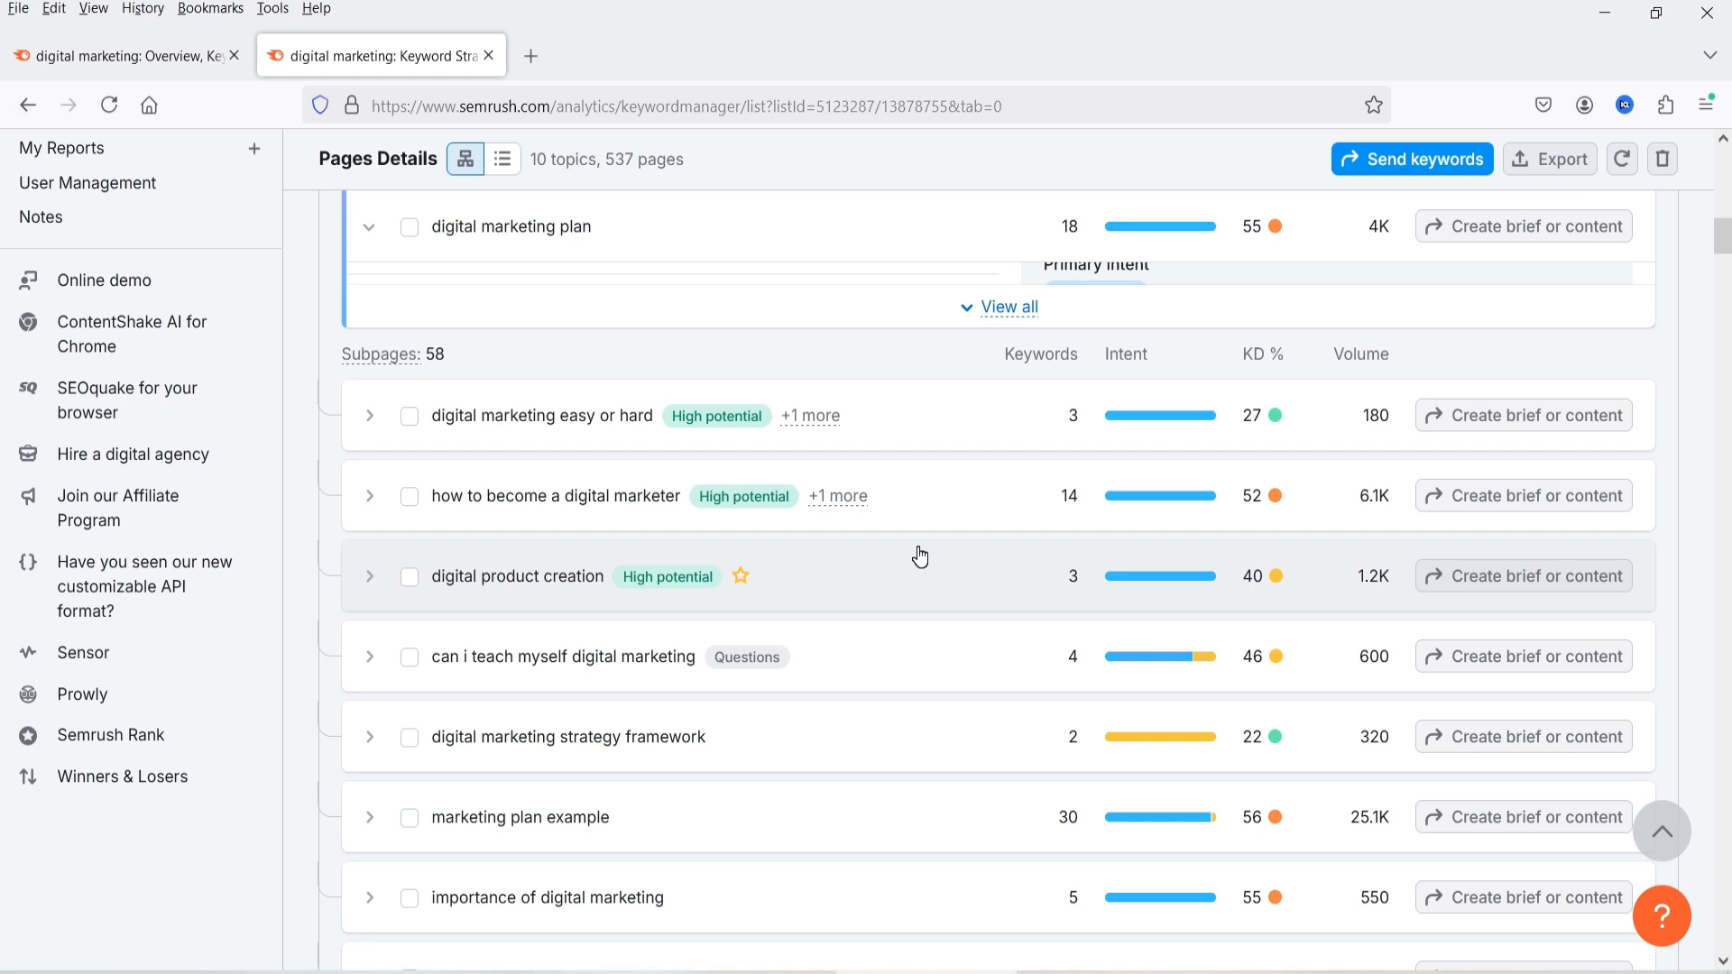
pyautogui.scroll(10, 862, 464)
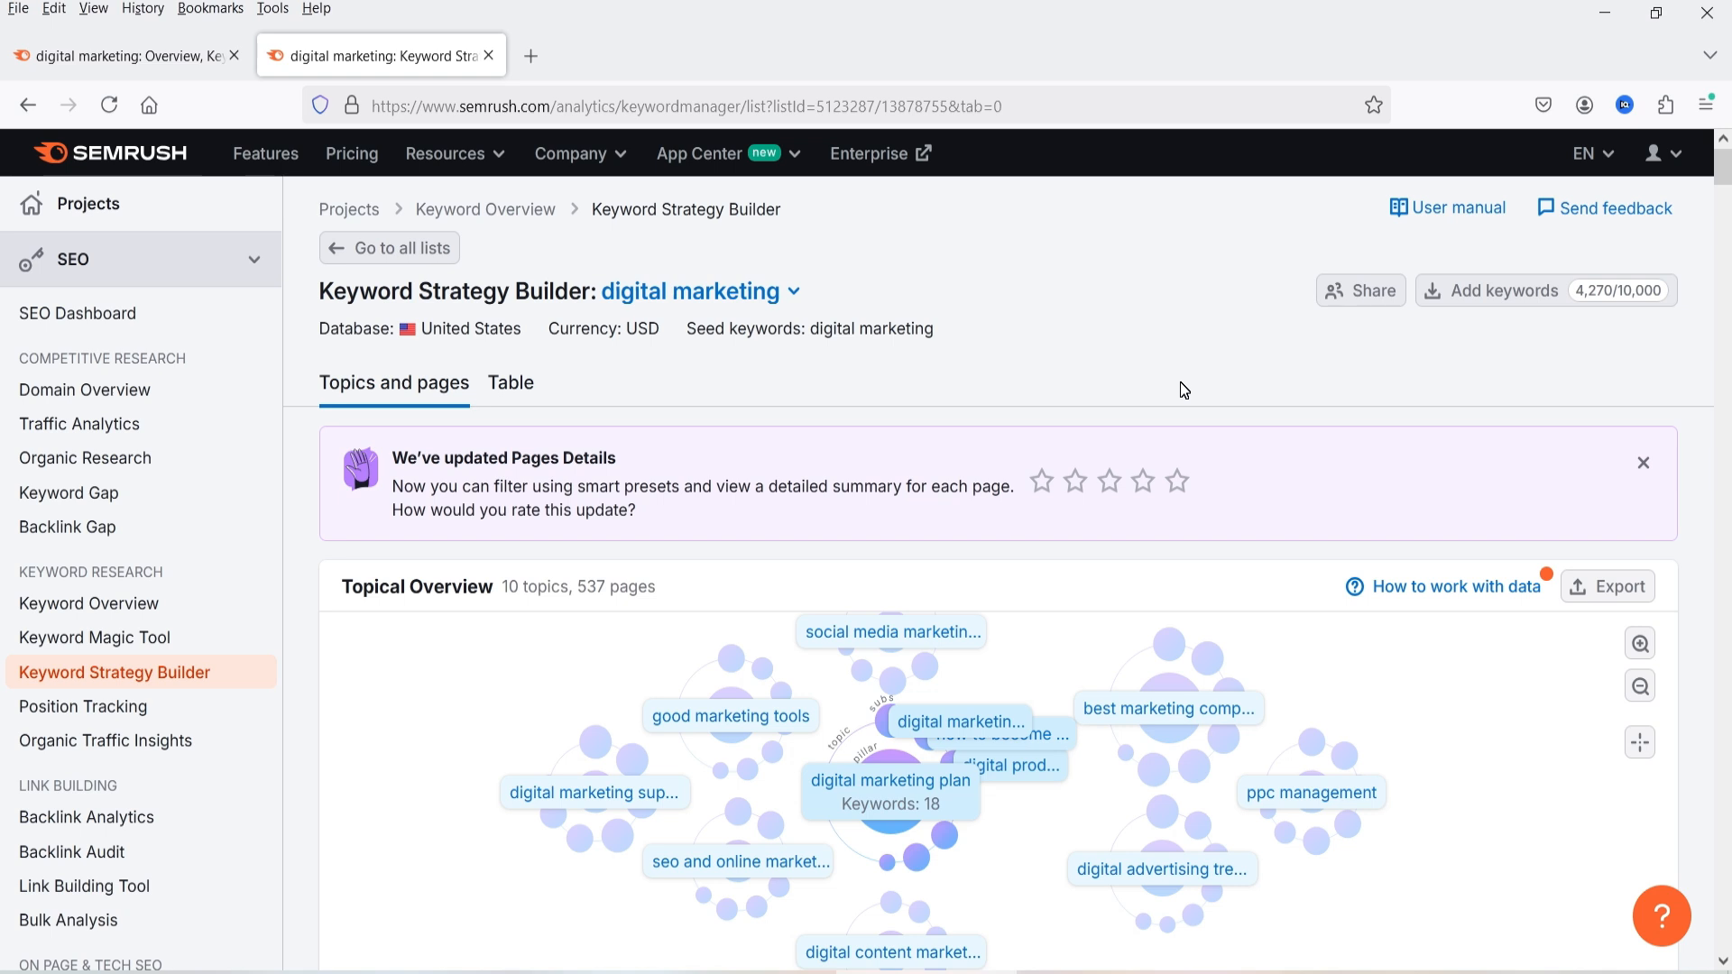
# - Go back to the digital marketing Keyword Overview and examine the top ten ranking URLs in SERP Analysis
pyautogui.click(79, 57)
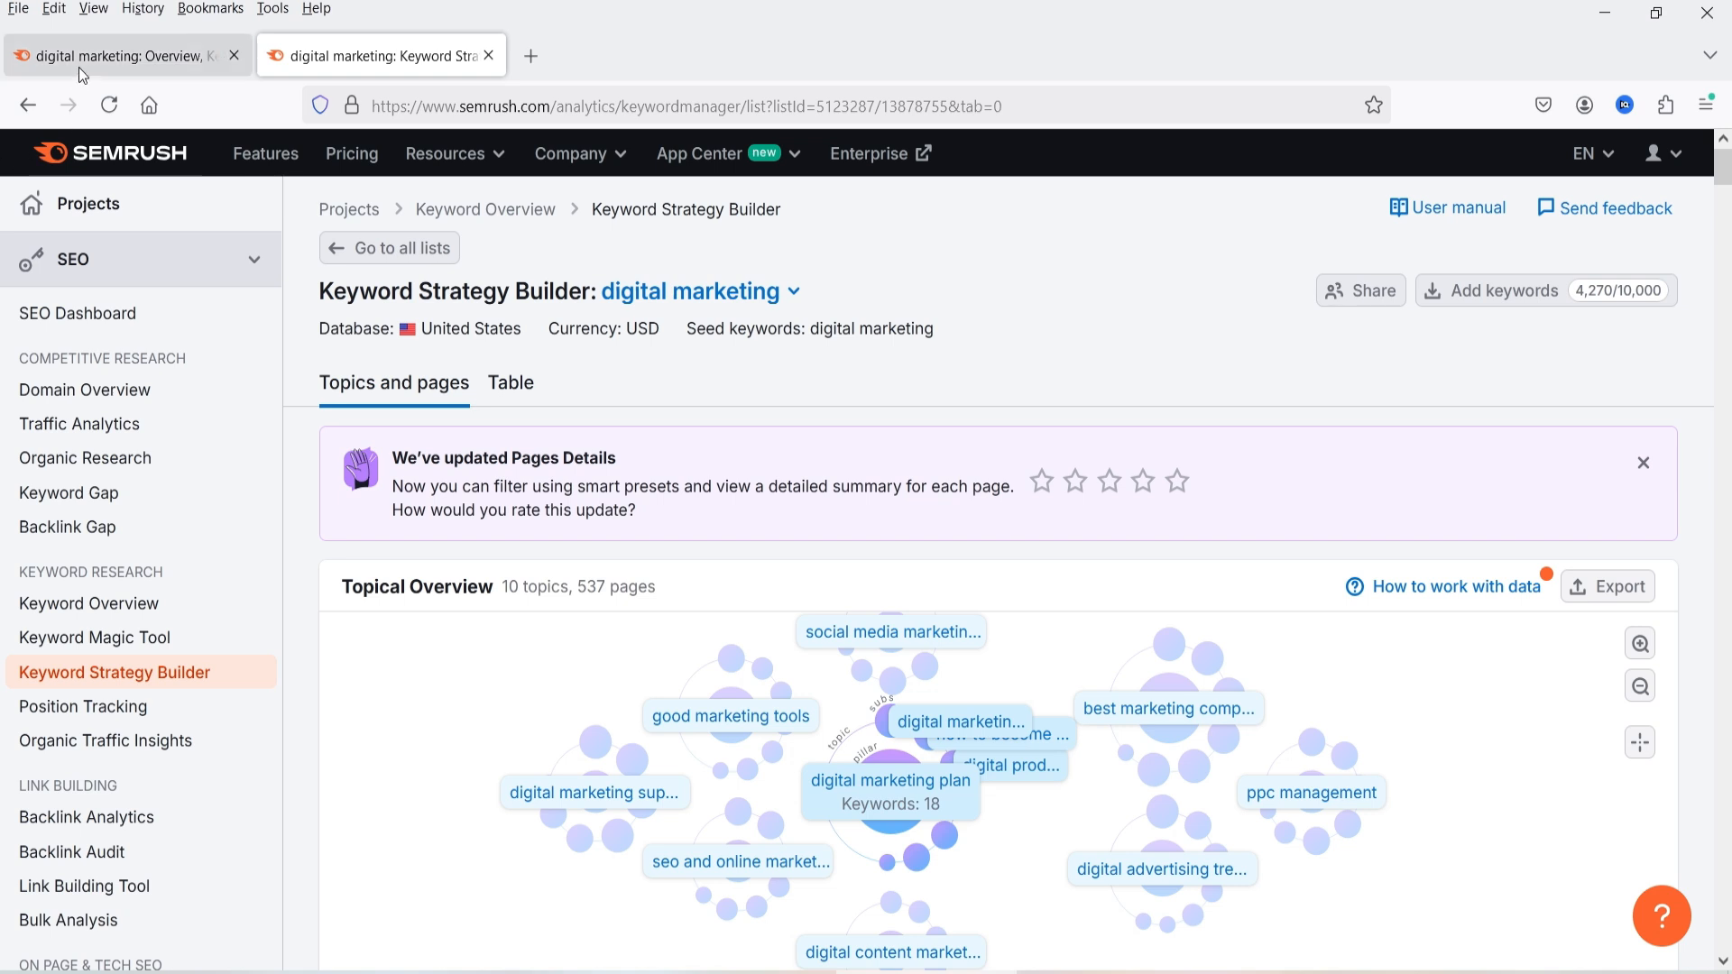
pyautogui.scroll(-5, 1655, 501)
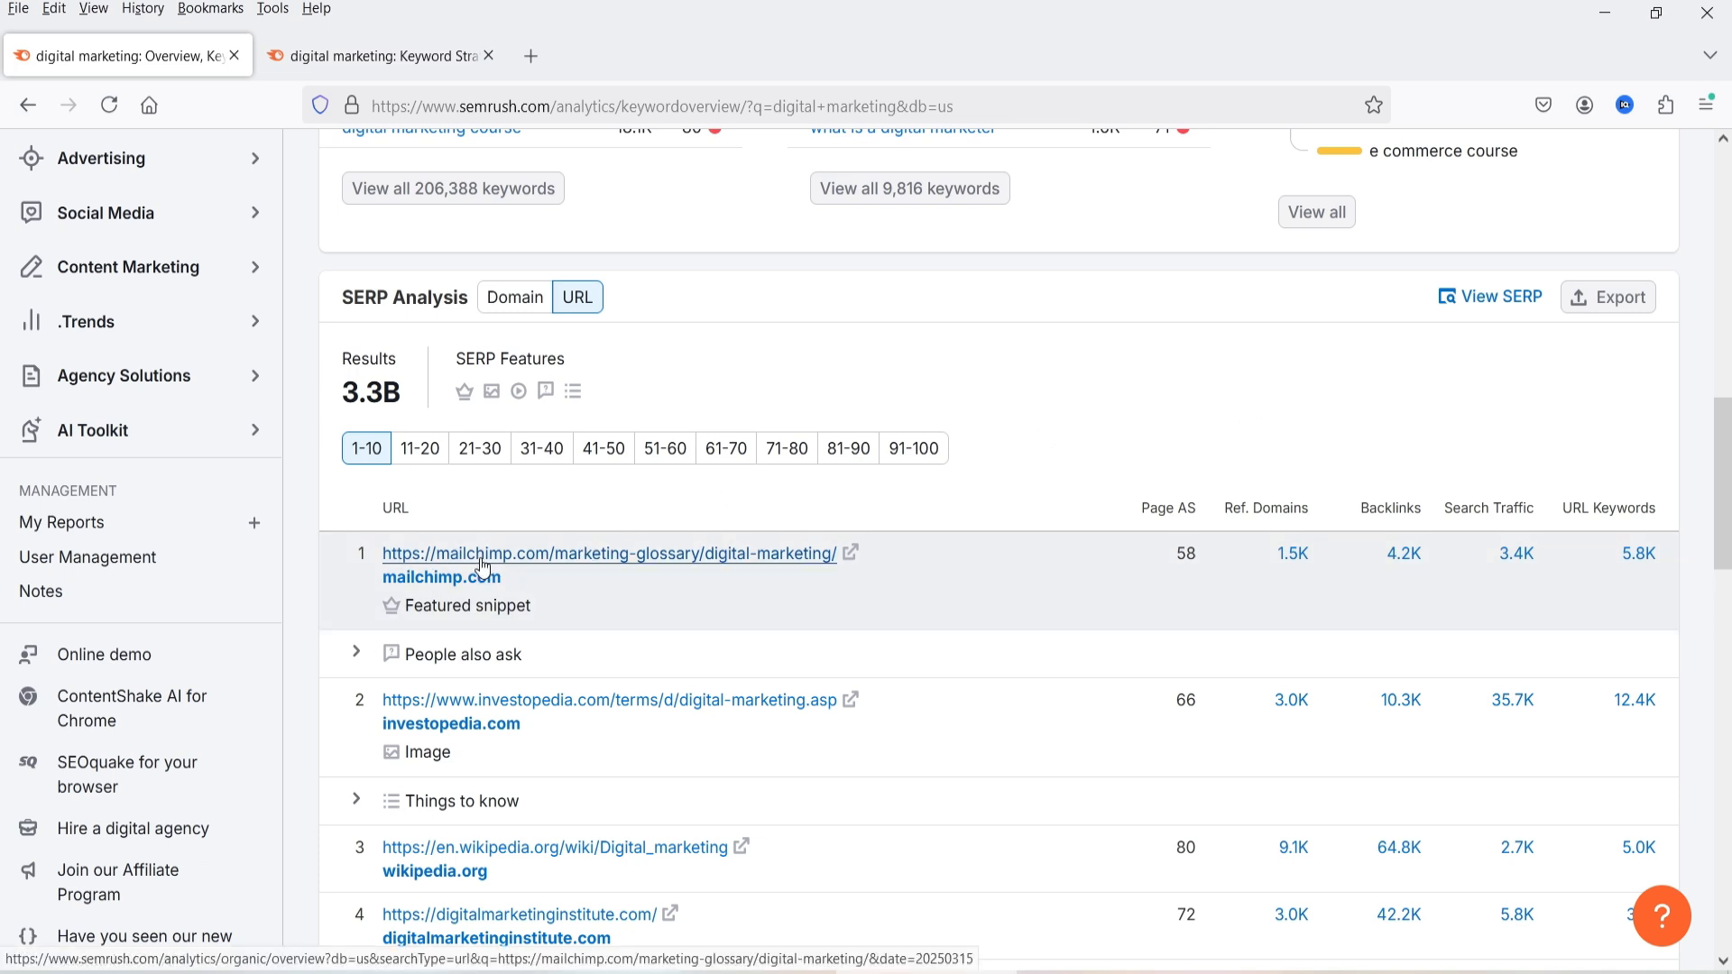
pyautogui.scroll(-2, 1016, 469)
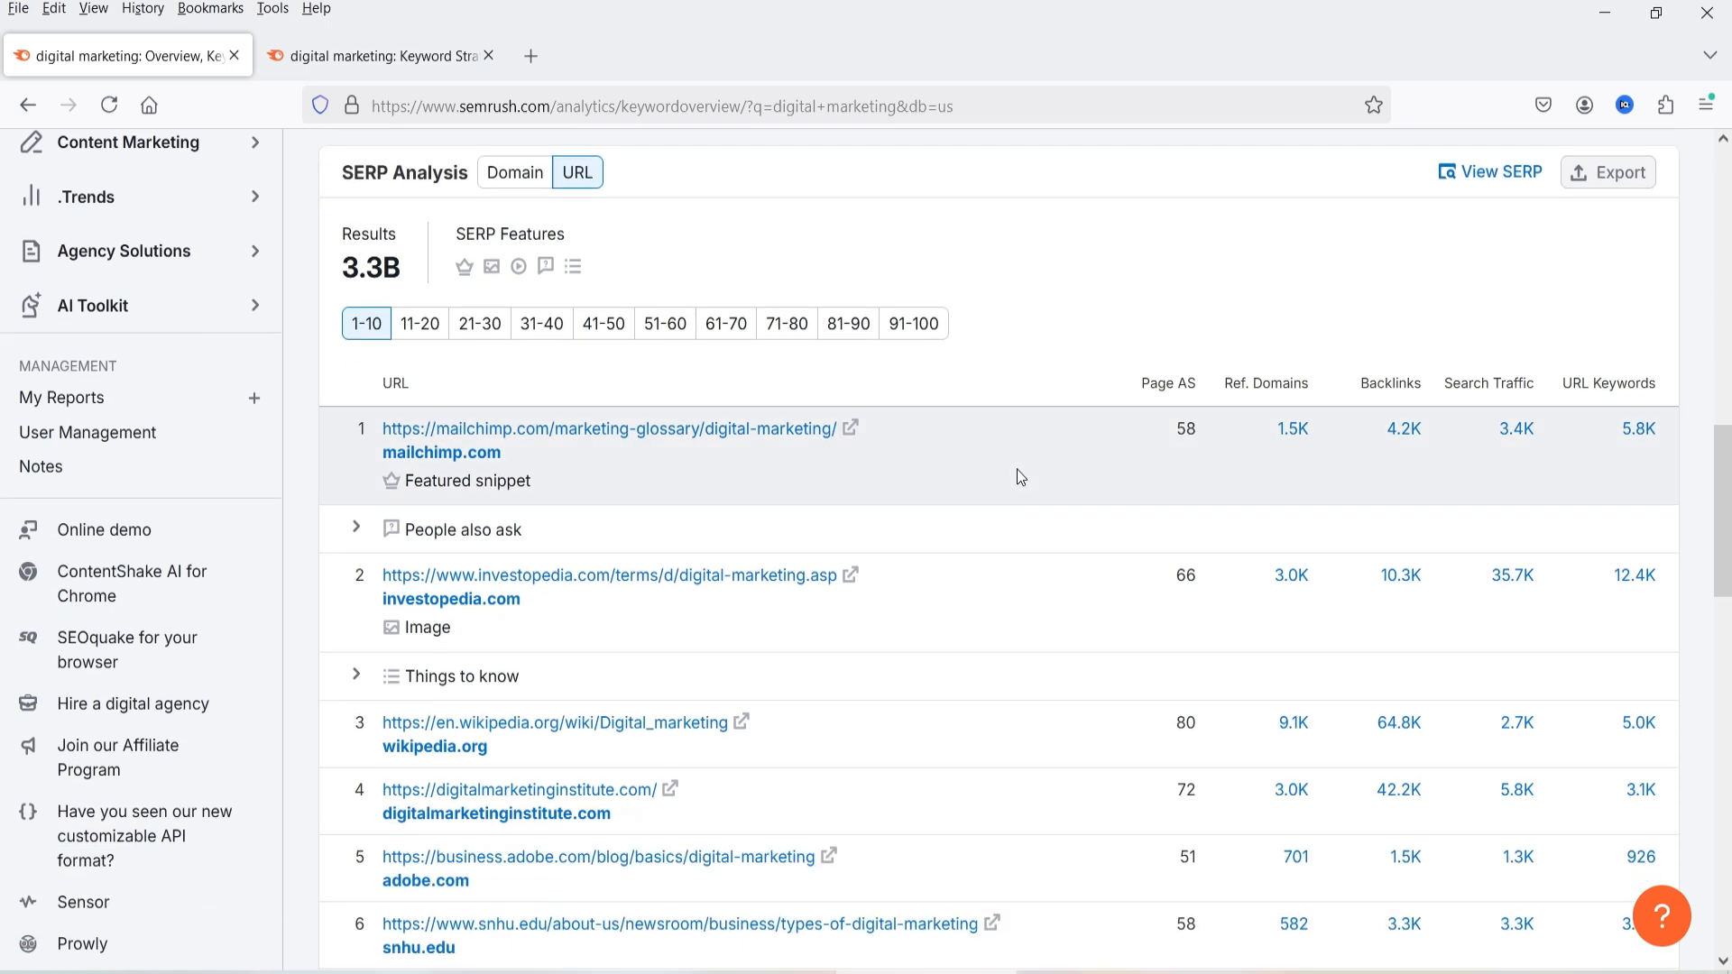
pyautogui.scroll(-4, 604, 585)
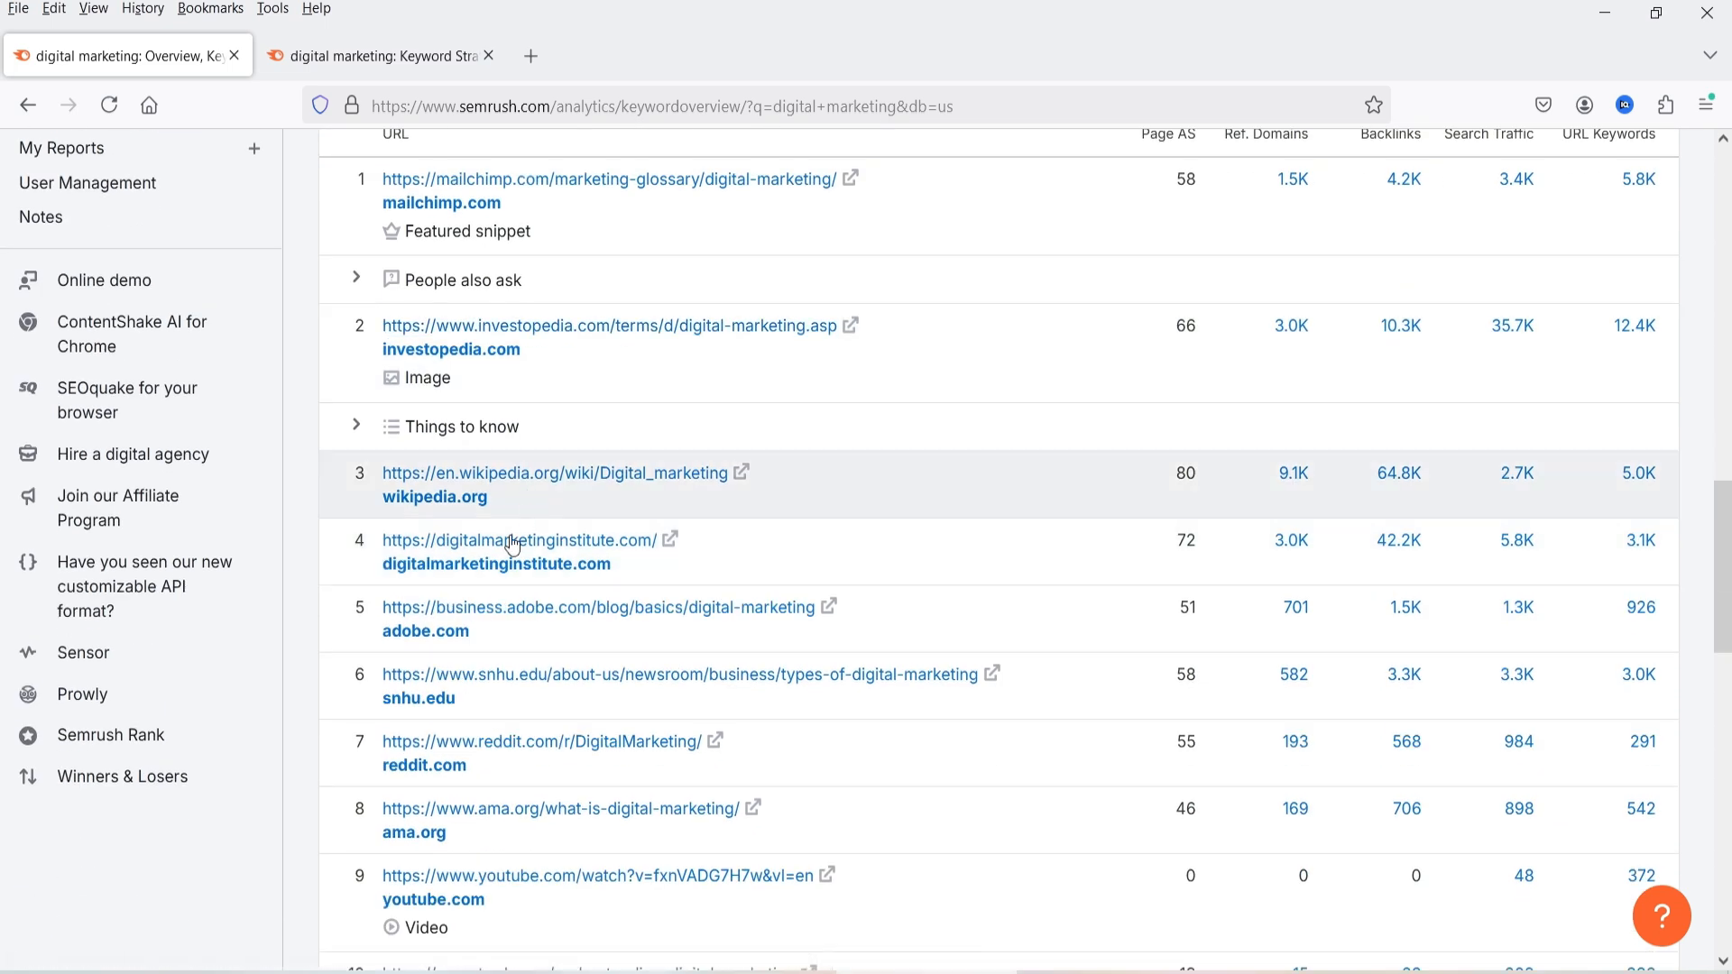
pyautogui.scroll(-6, 494, 592)
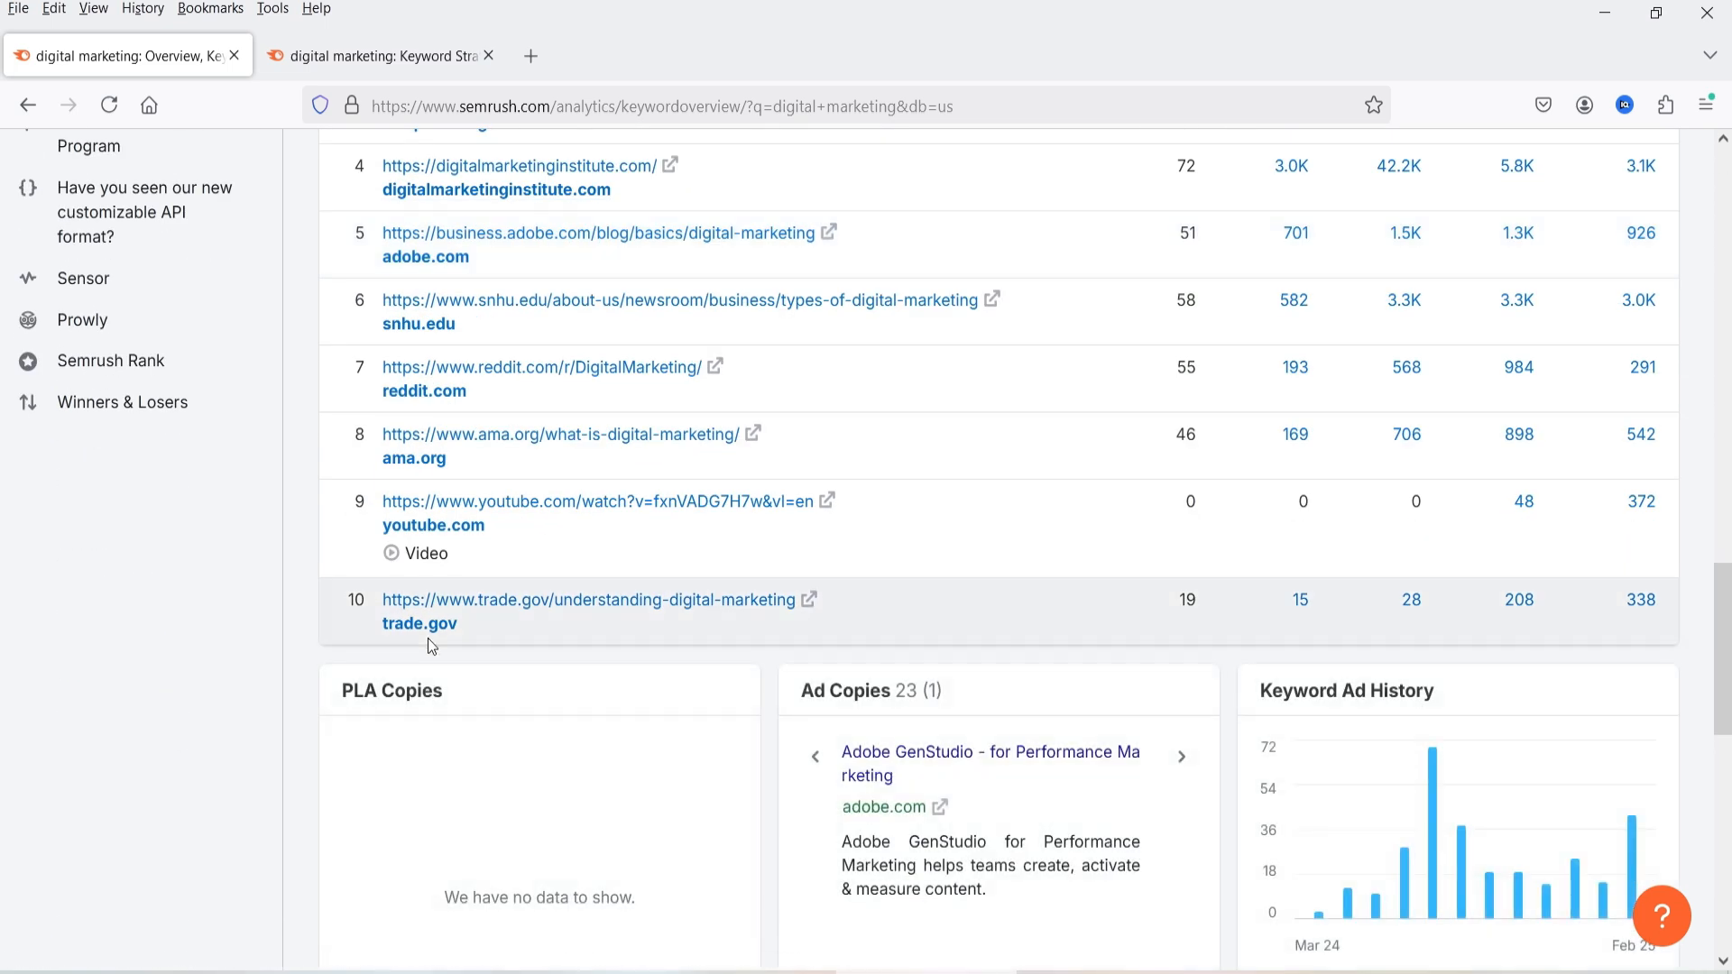
# - Review the SERP Analysis results ranked 11-20, and return to results 1-10
pyautogui.scroll(8, 418, 585)
pyautogui.click(413, 196)
pyautogui.scroll(-10, 604, 383)
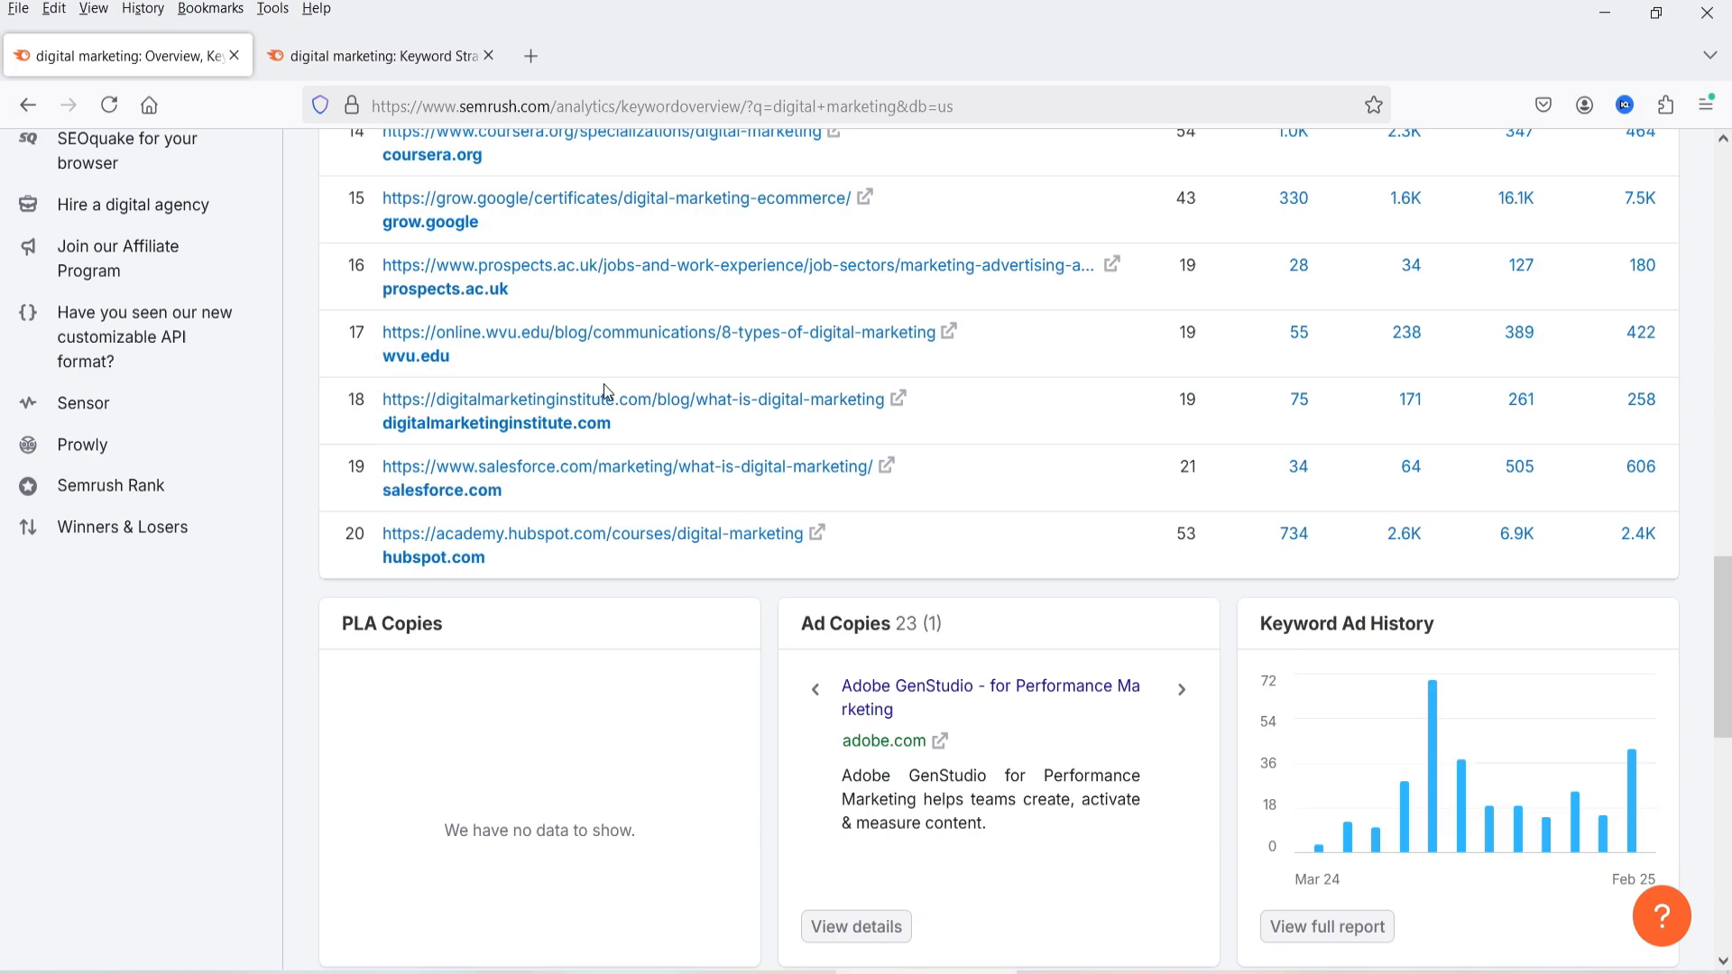
pyautogui.scroll(10, 567, 440)
pyautogui.scroll(6, 890, 512)
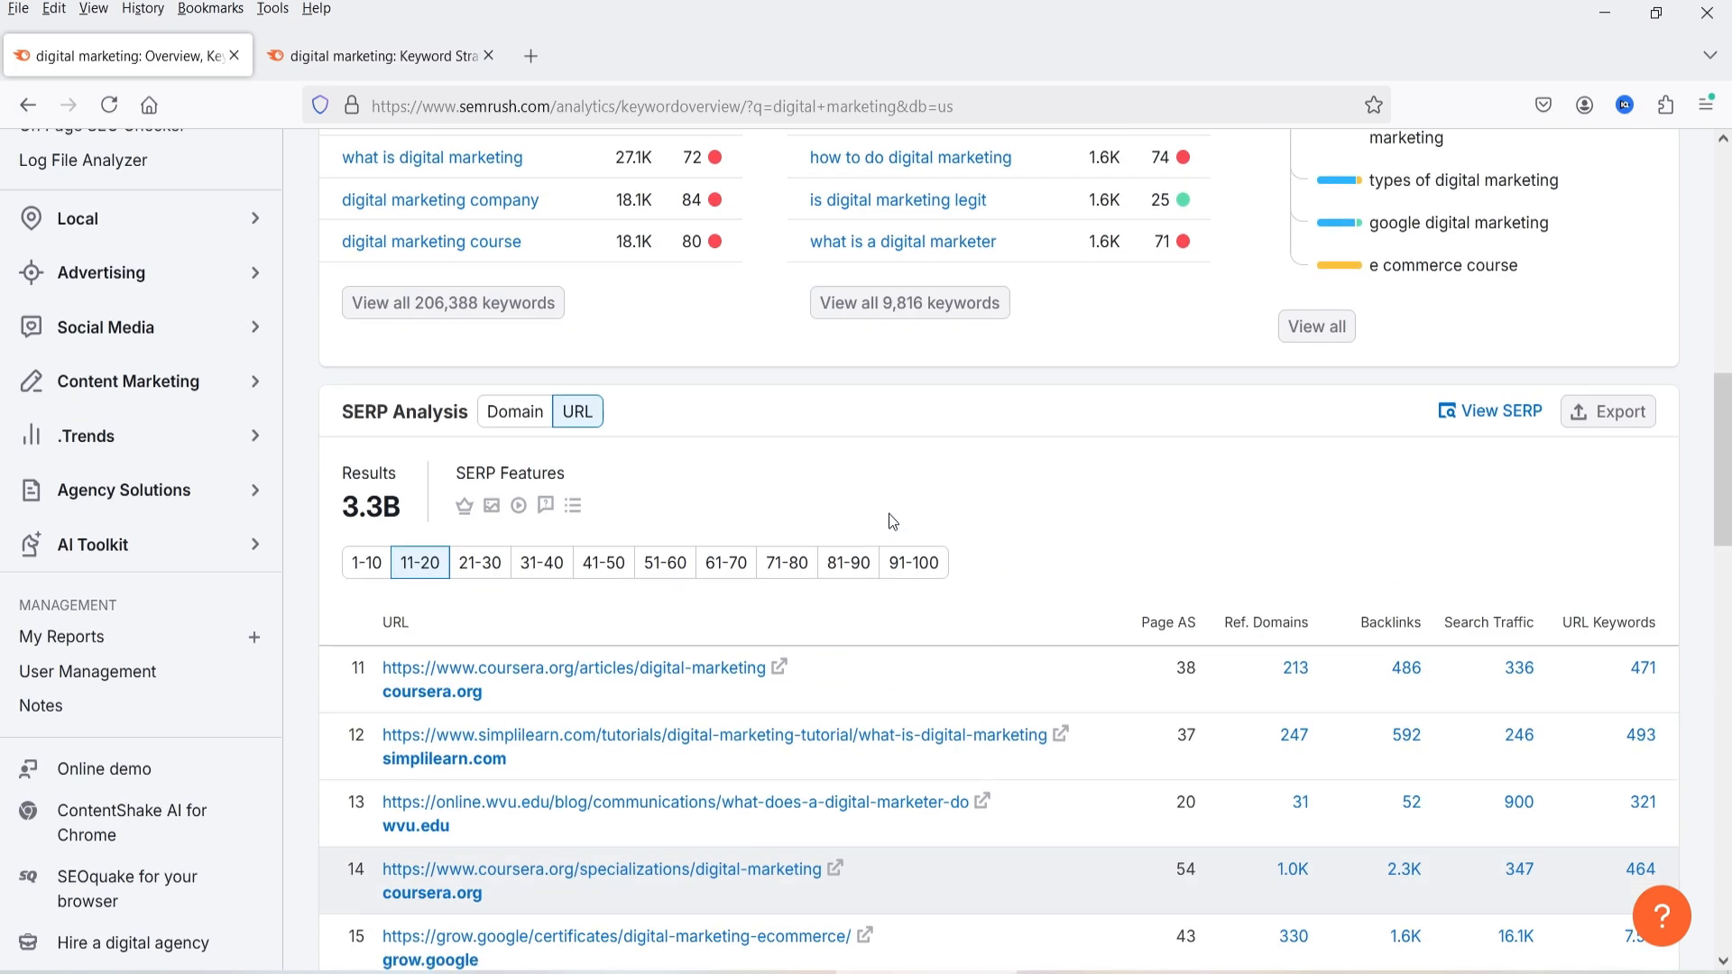
pyautogui.click(366, 573)
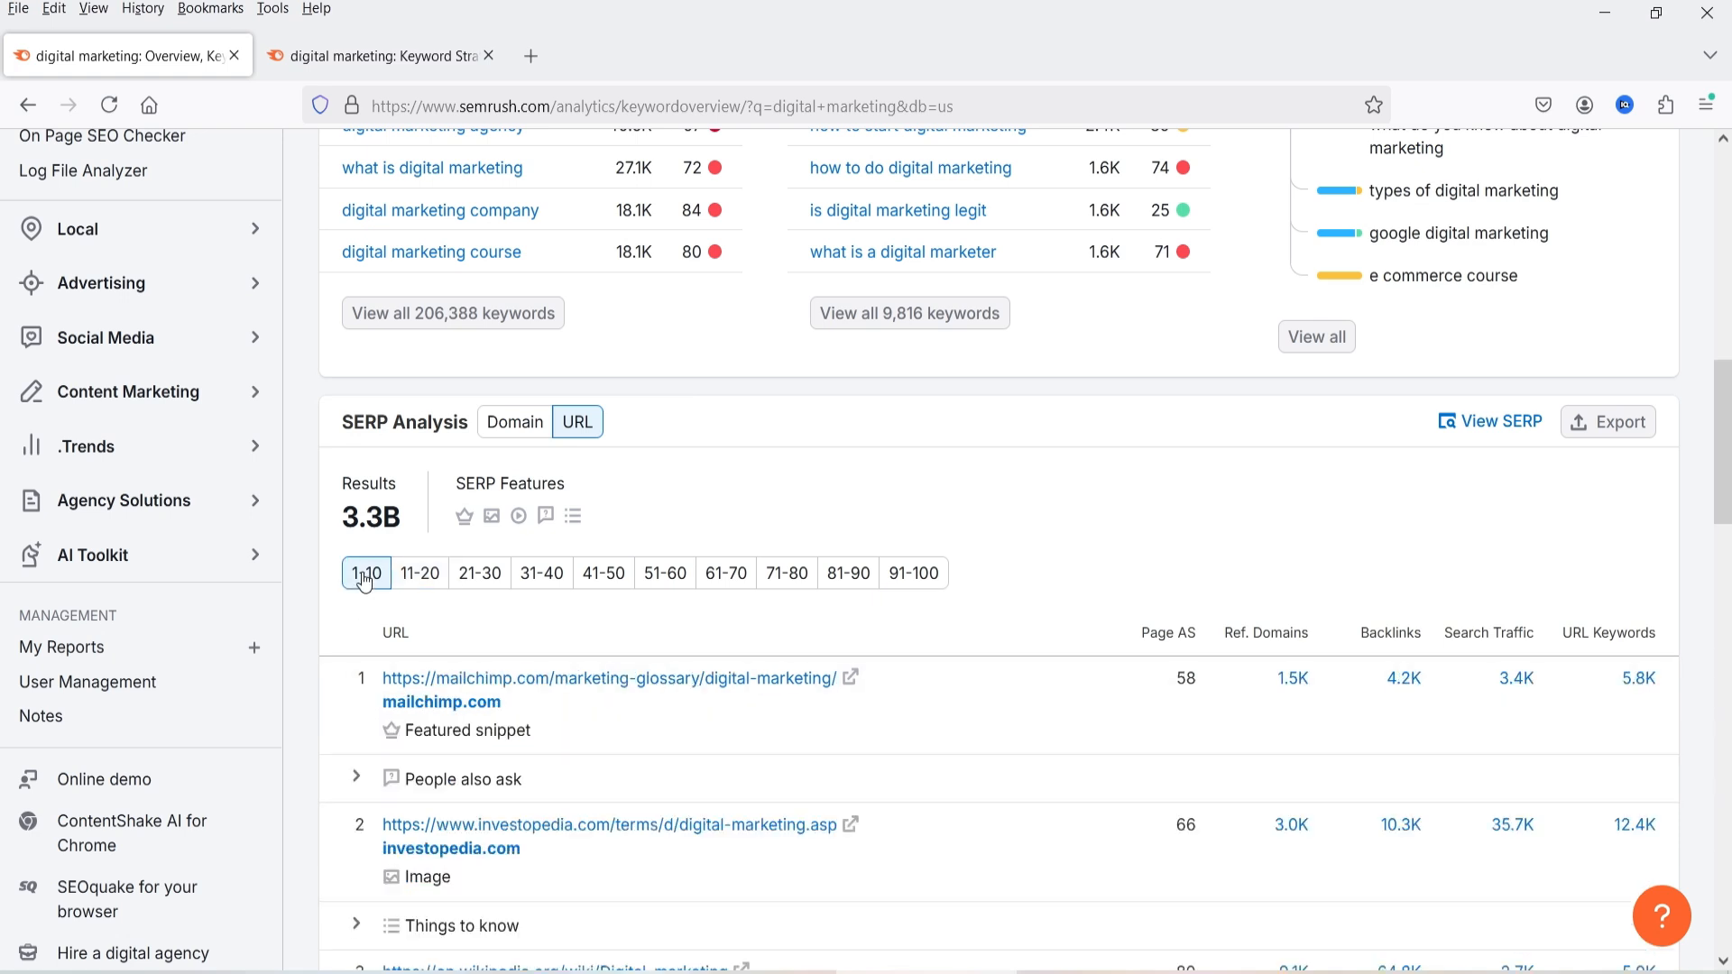
# - Compare the top results' authority, backlinks, traffic and keywords, and expand People also ask to review its URLs
pyautogui.scroll(-4, 1038, 532)
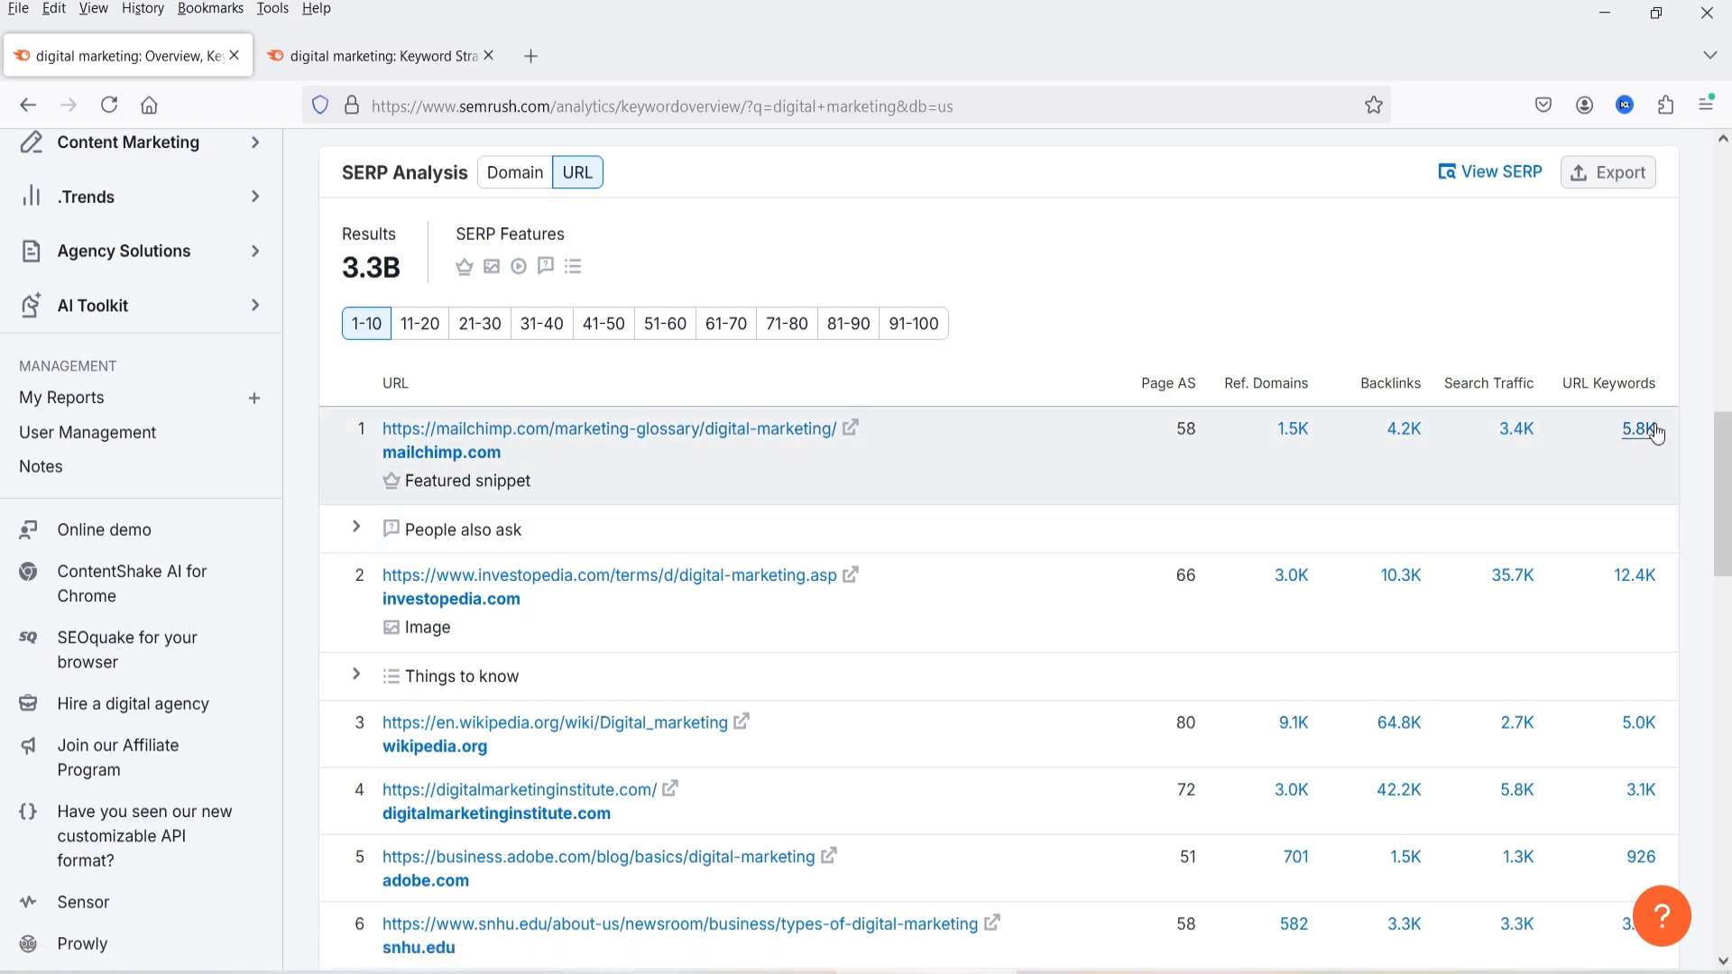
pyautogui.scroll(-3, 325, 323)
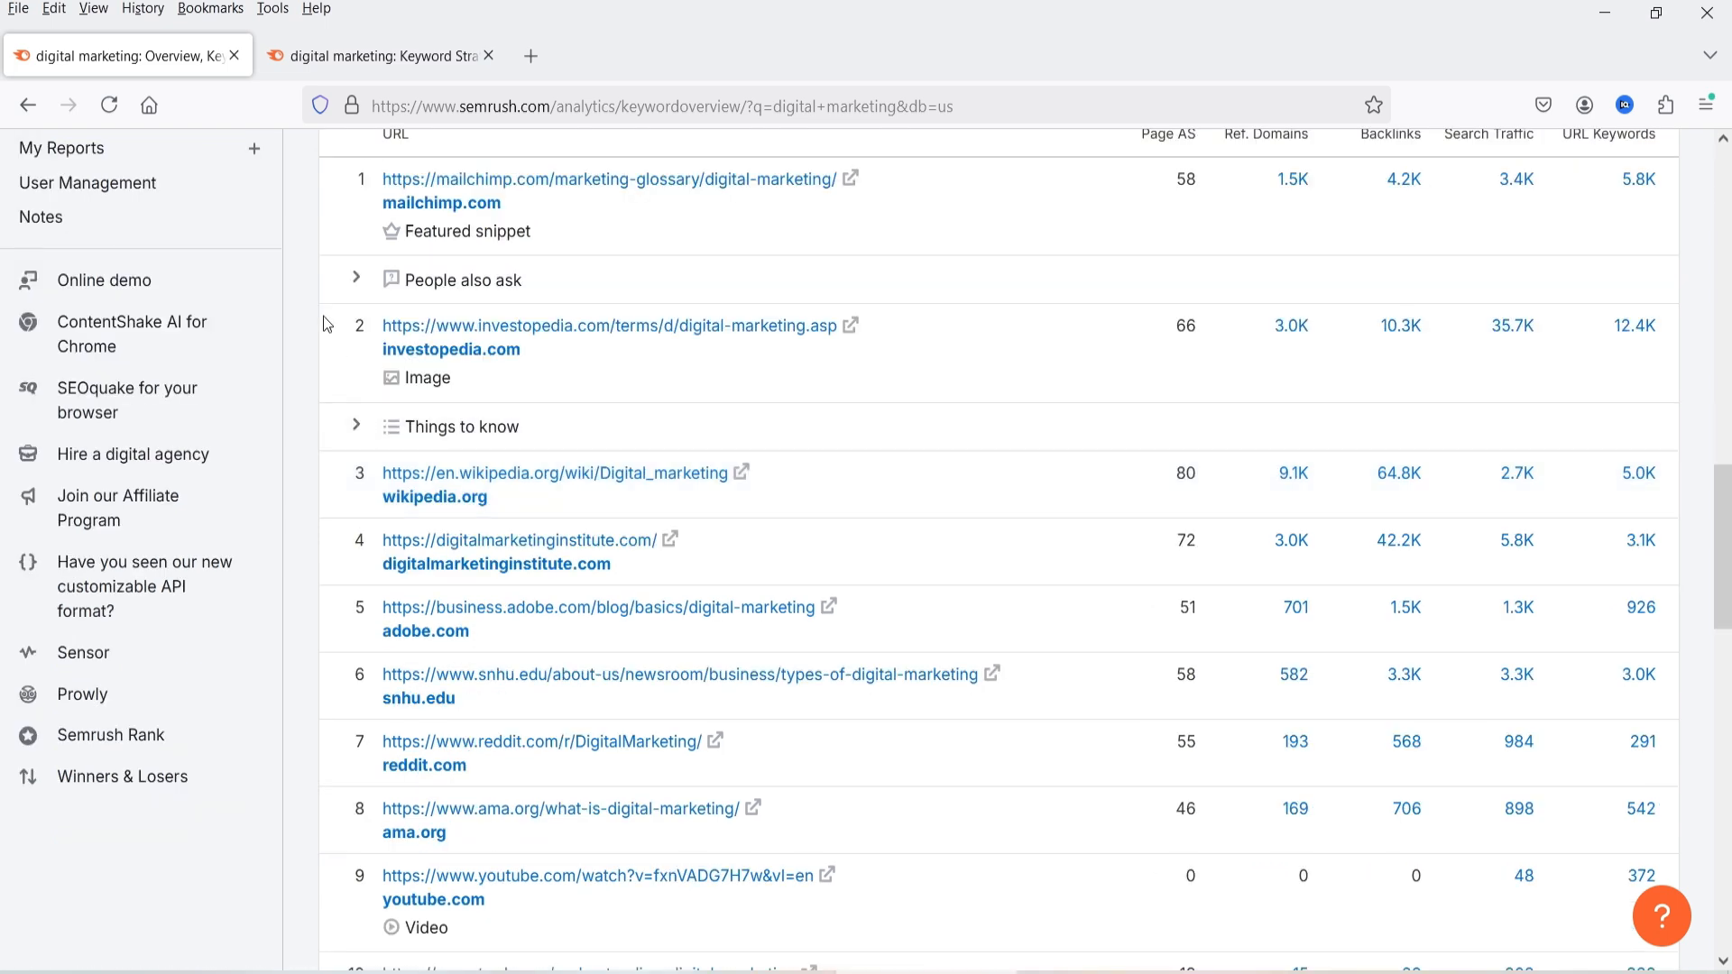
pyautogui.click(354, 280)
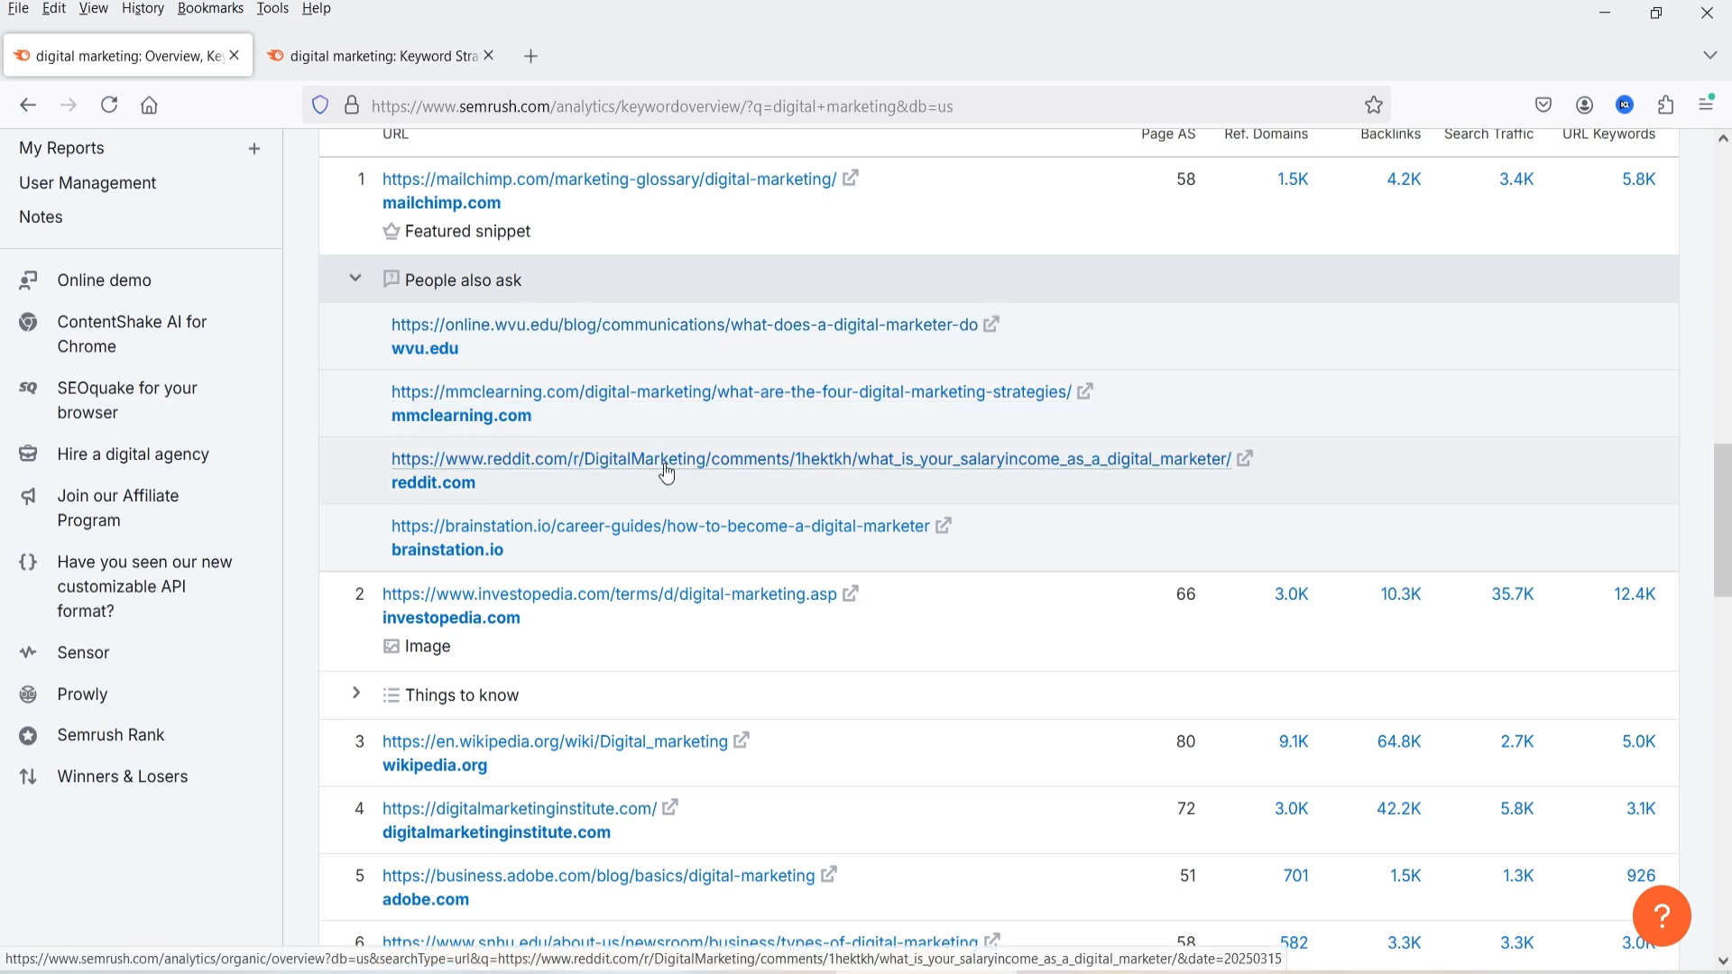
pyautogui.scroll(-4, 750, 423)
pyautogui.scroll(1, 1110, 383)
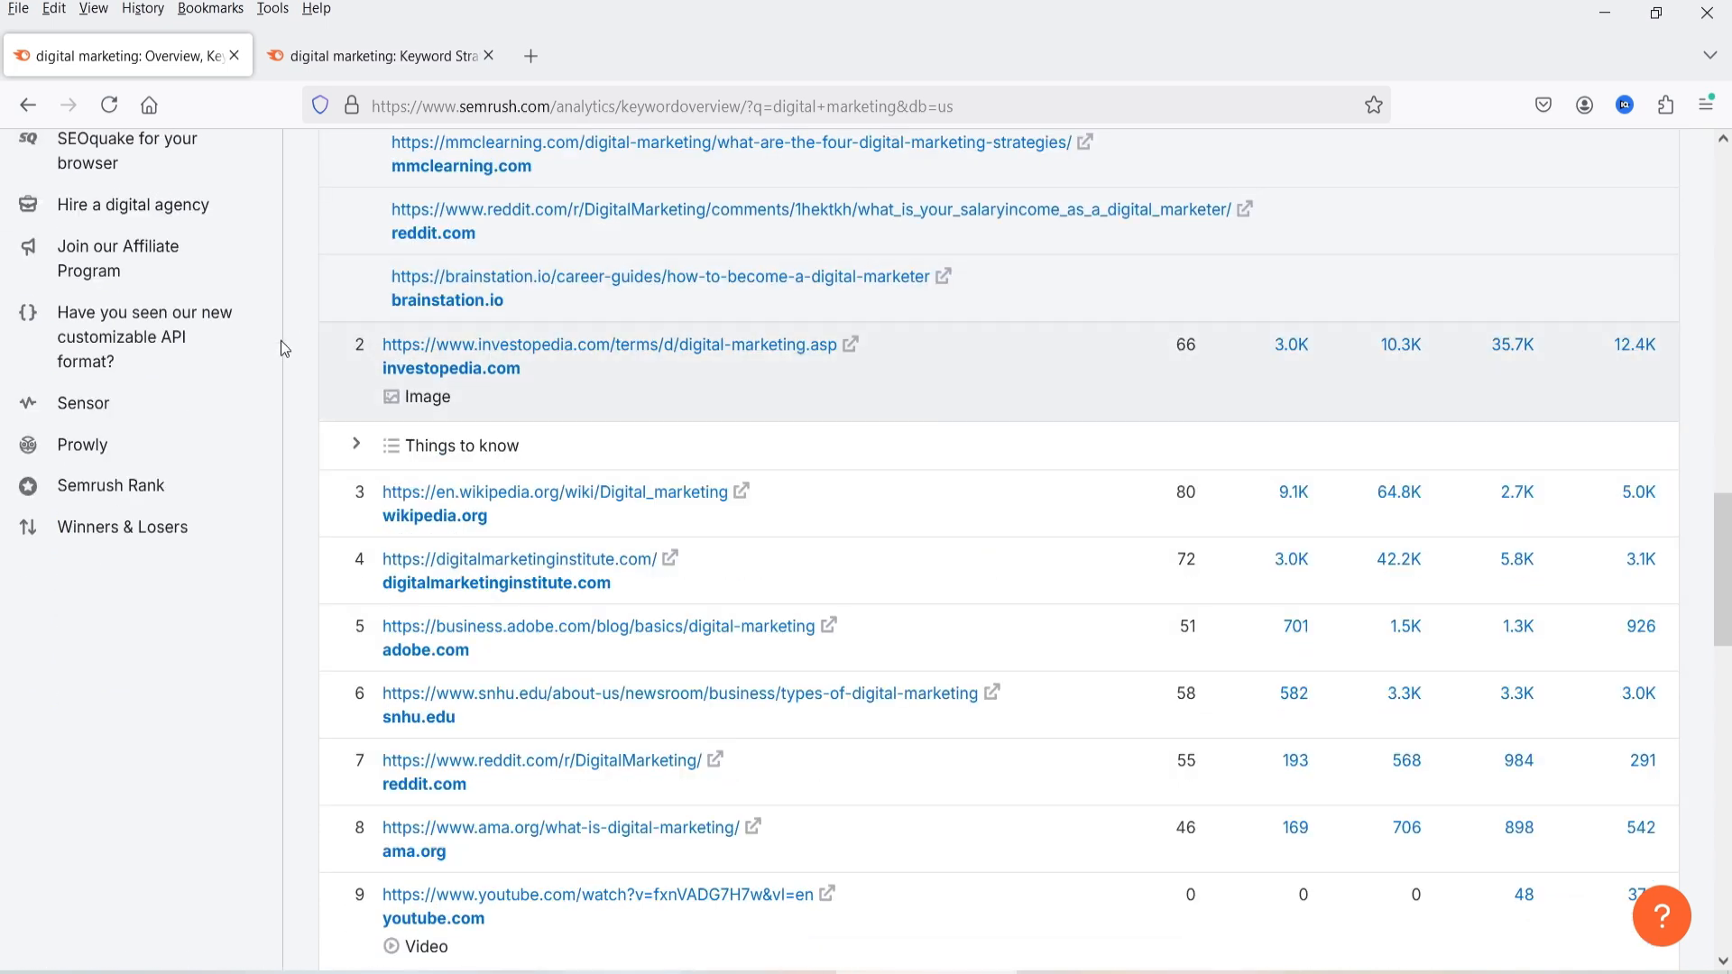
pyautogui.scroll(3, 1523, 360)
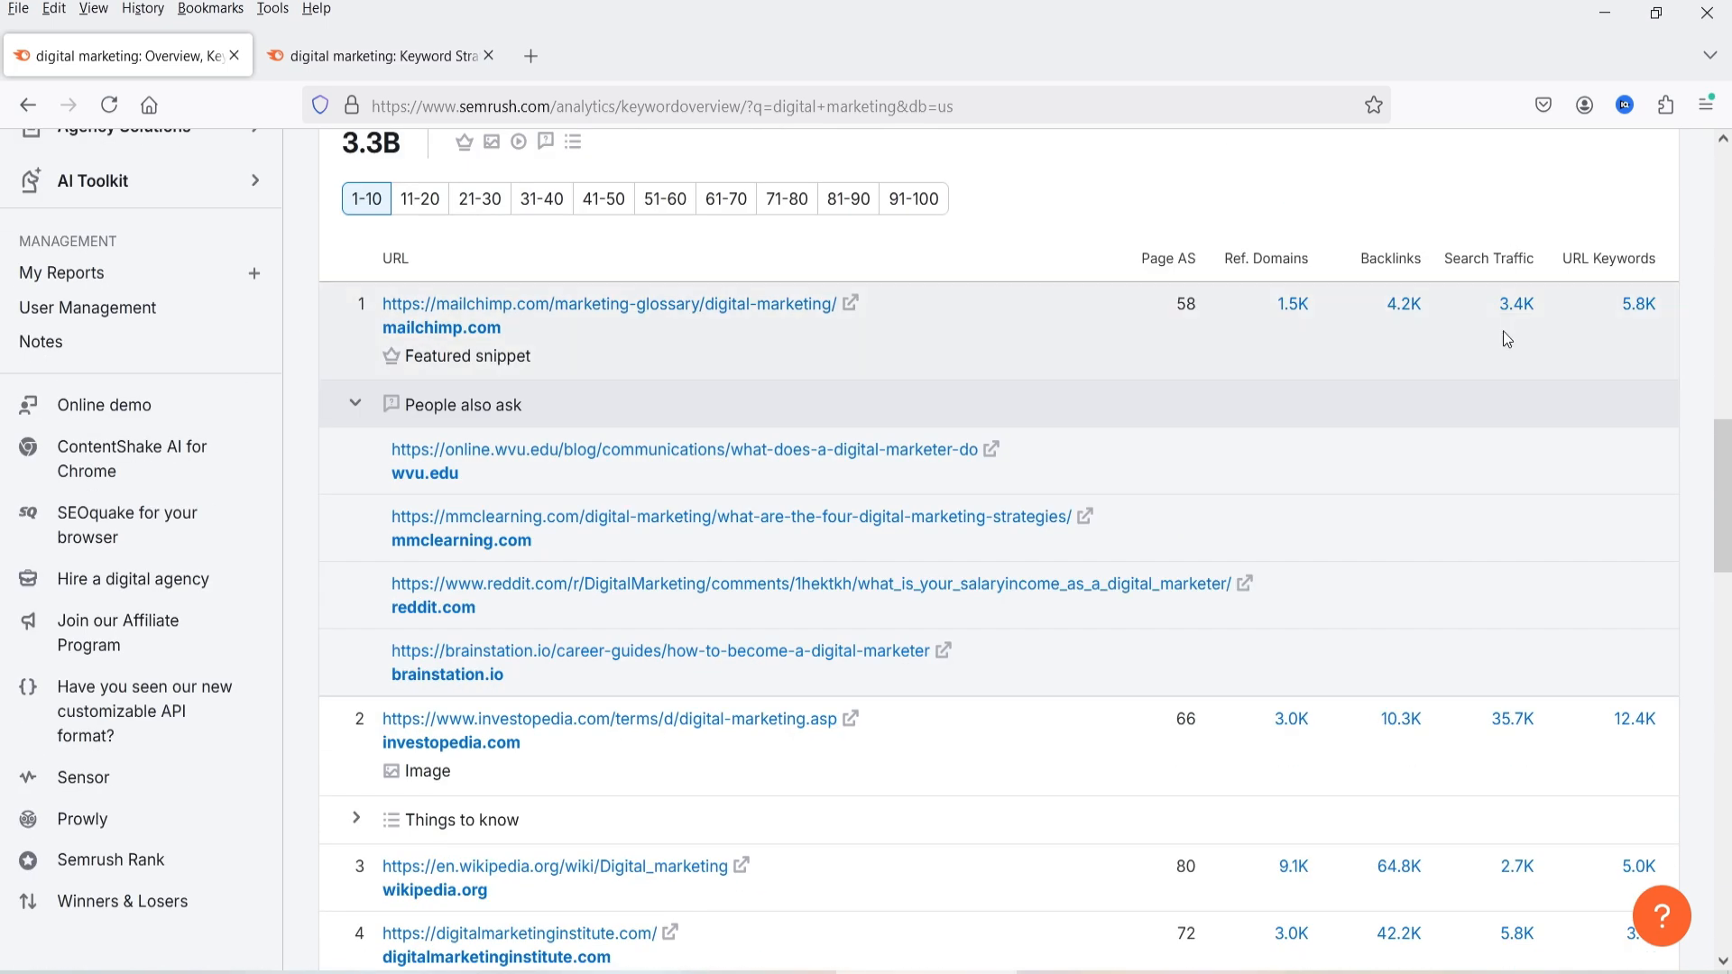
pyautogui.scroll(-3, 1514, 367)
pyautogui.scroll(2, 1489, 542)
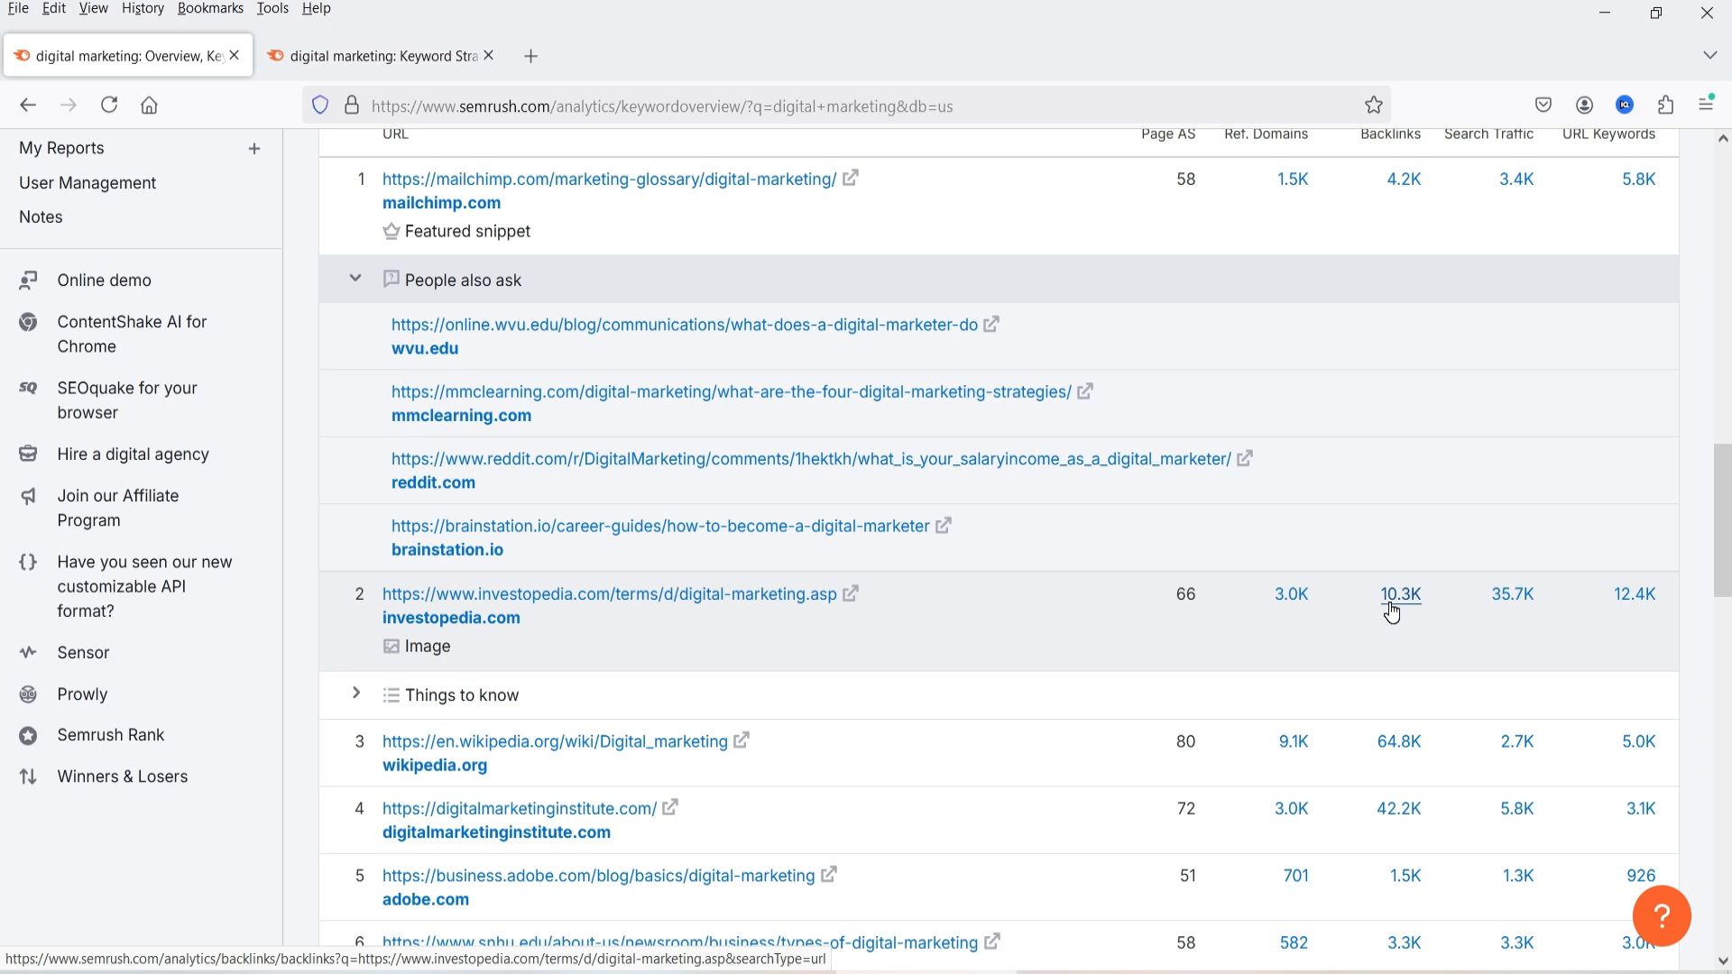
# - Open the full list of keyword variations for digital marketing in a new browser tab and switch to it
pyautogui.scroll(15, 631, 651)
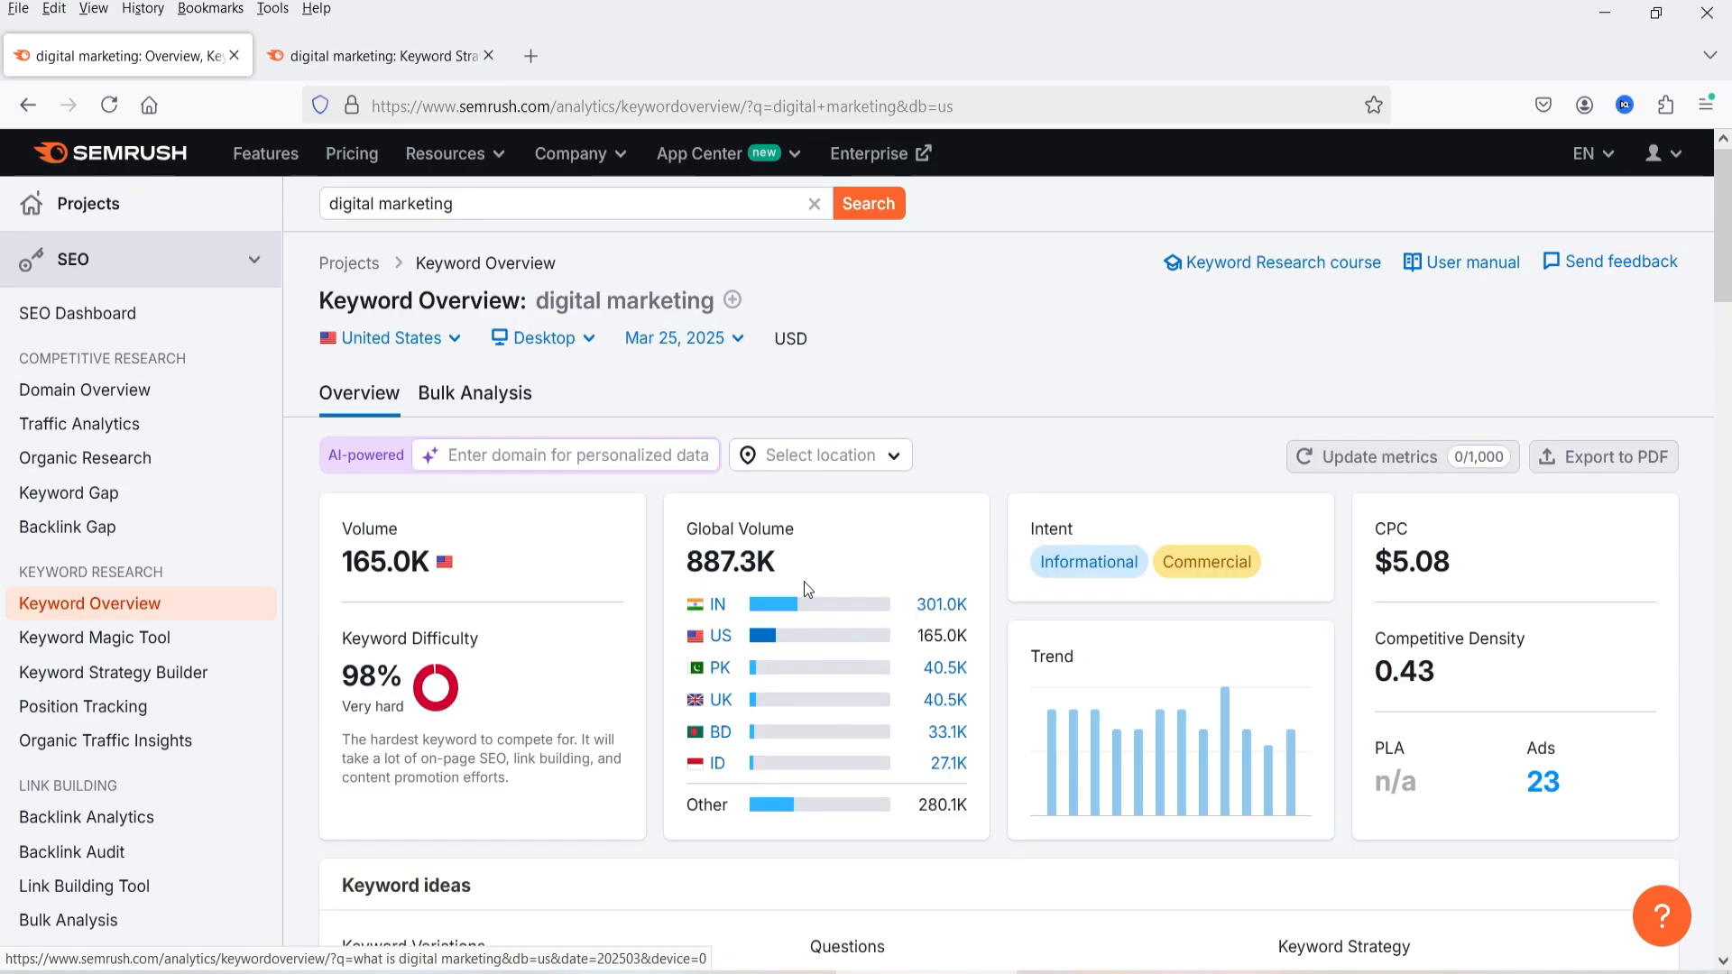
pyautogui.scroll(-10, 804, 581)
pyautogui.scroll(3, 420, 397)
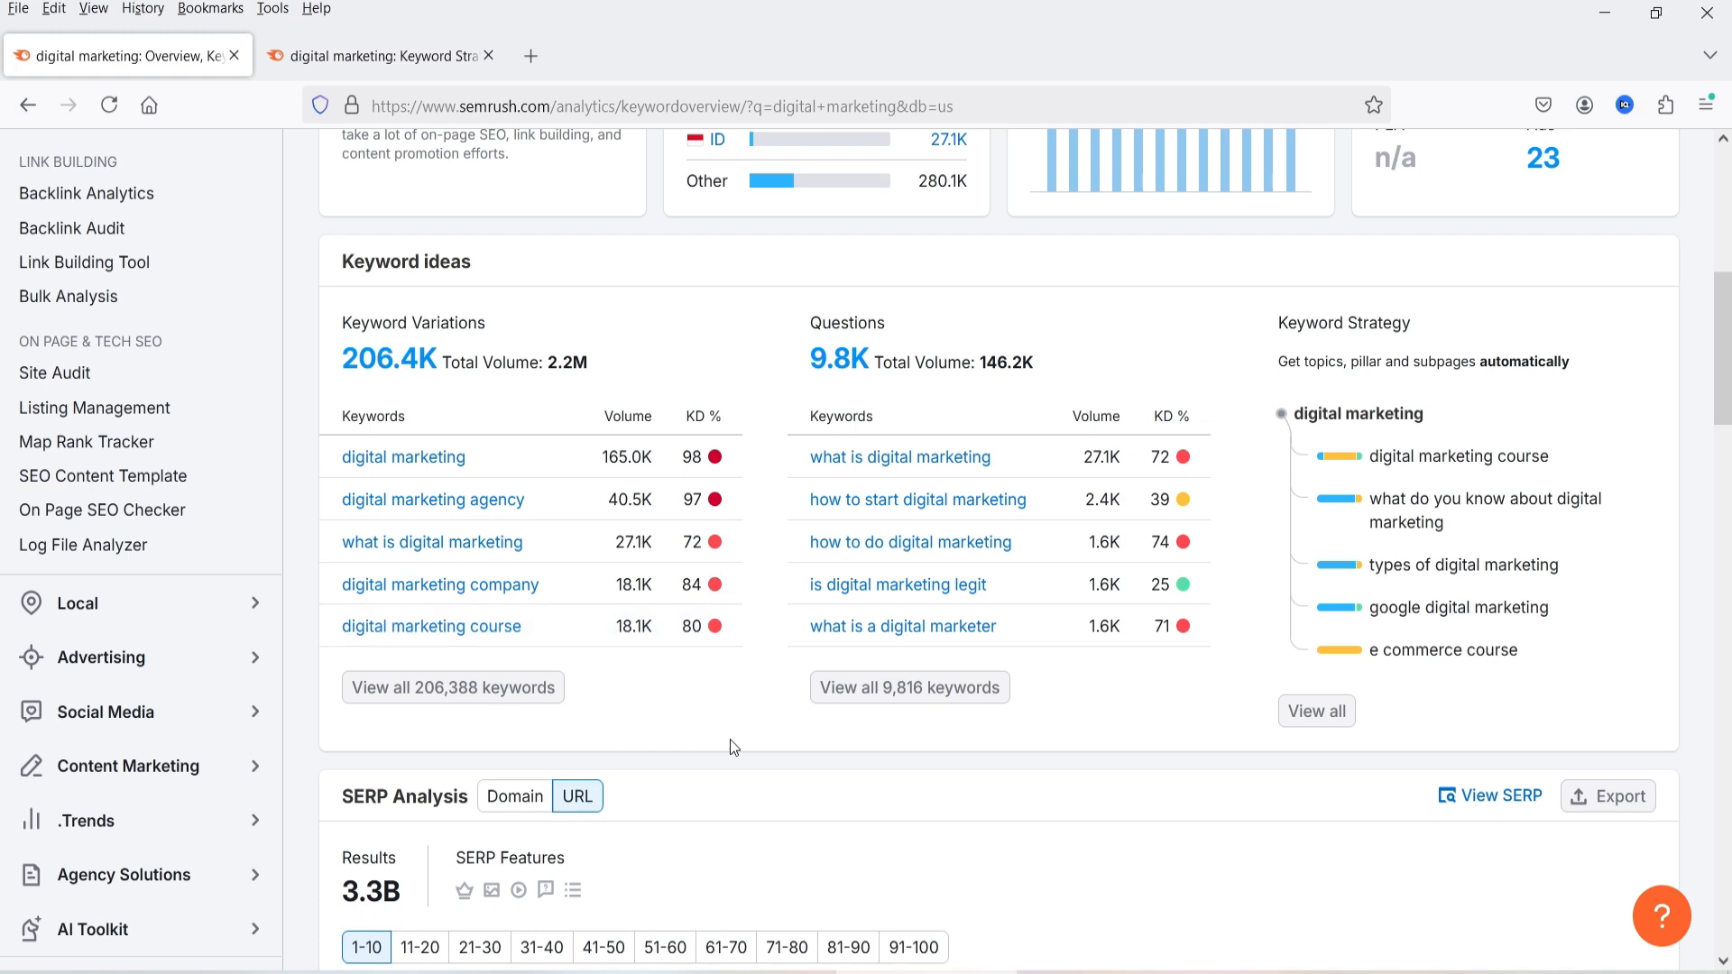
pyautogui.rightClick(457, 685)
pyautogui.click(573, 240)
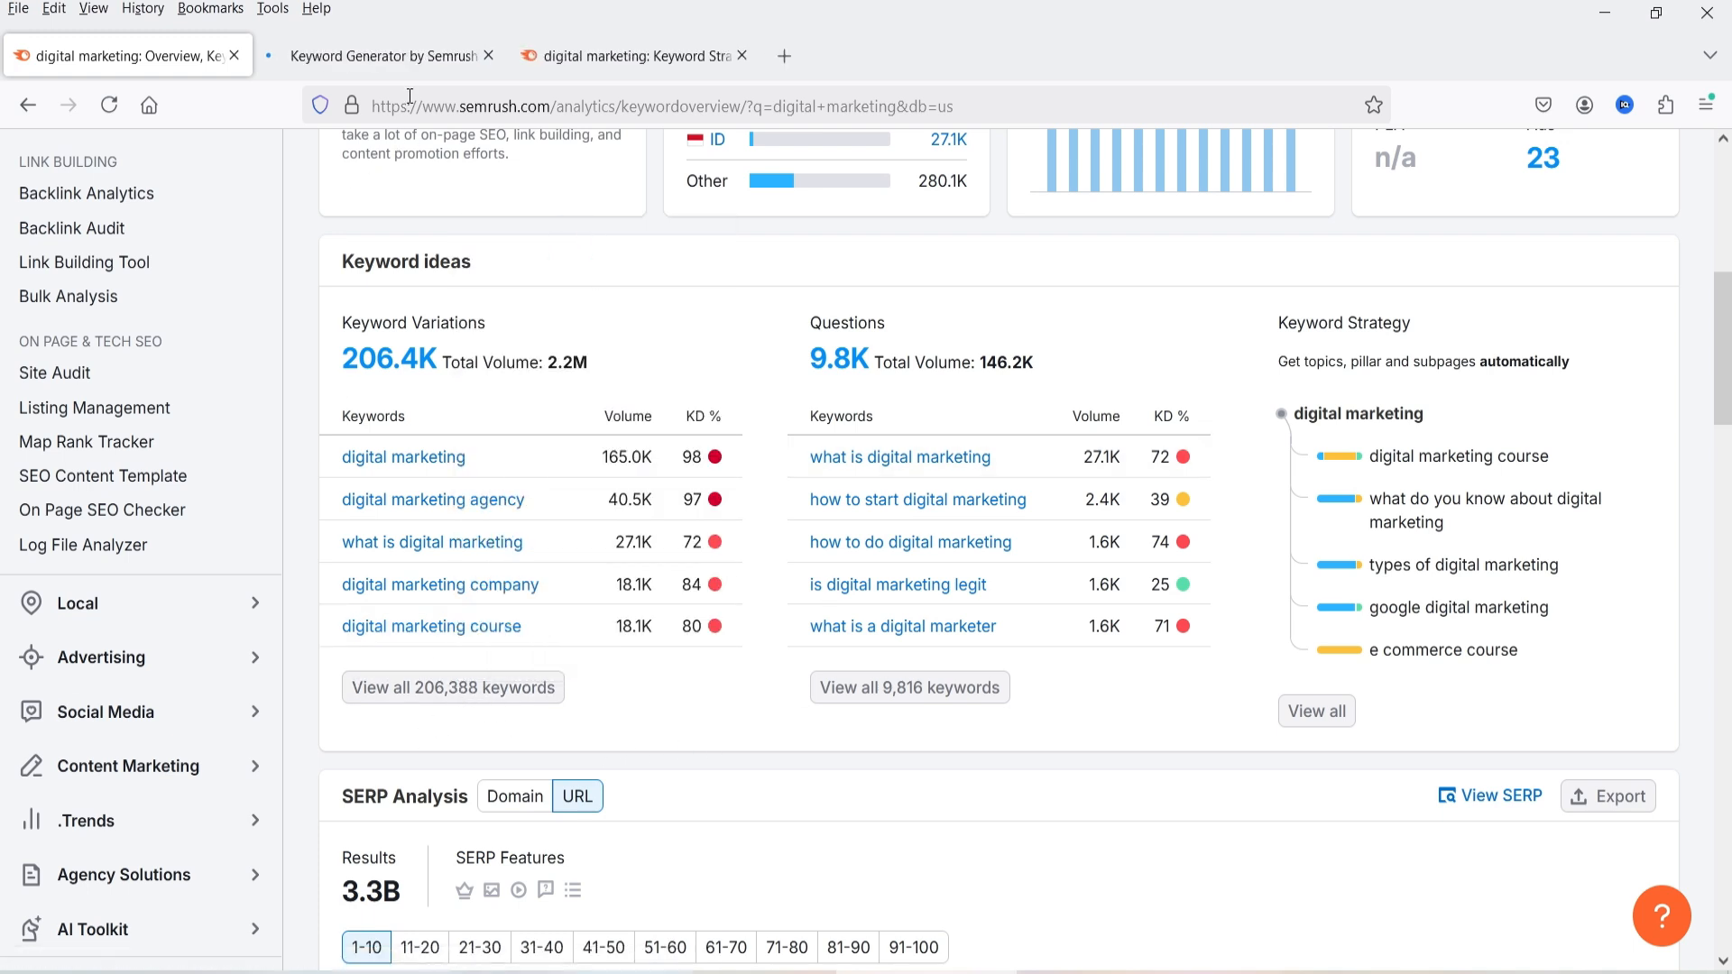
pyautogui.hotkey('ctrl', 'Tab')
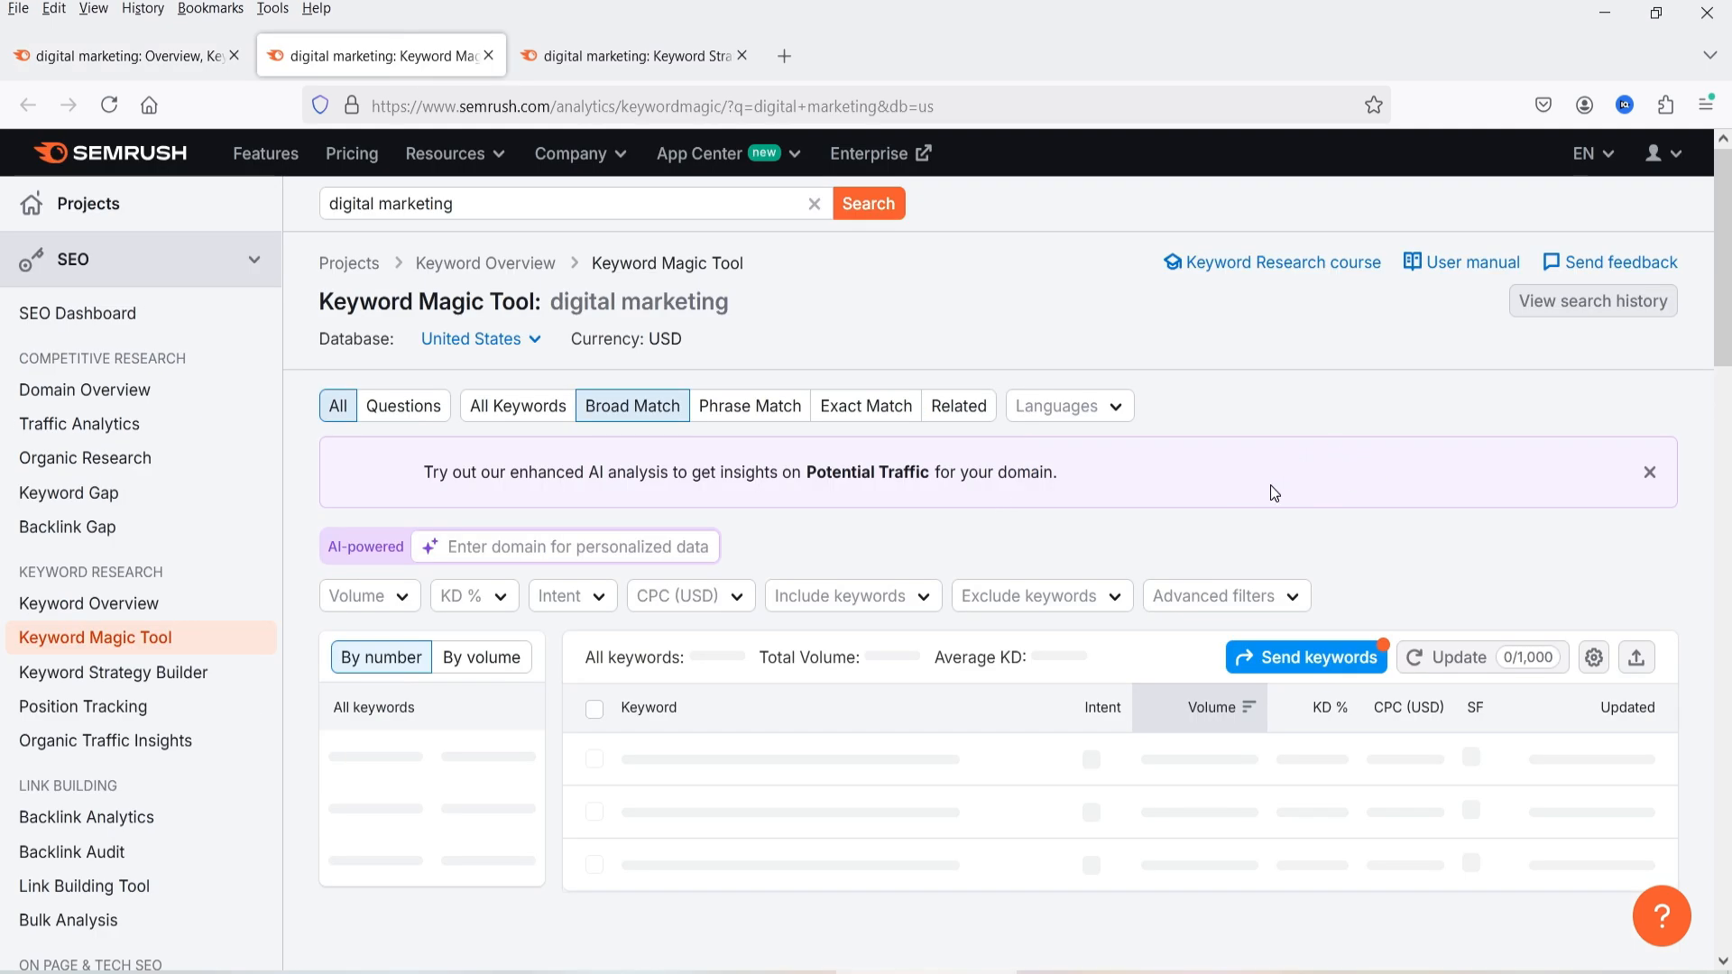
# - Review the broad match keywords in Keyword Magic Tool by intent, volume, keyword difficulty and CPC
pyautogui.scroll(-3, 1177, 457)
pyautogui.scroll(3, 1171, 459)
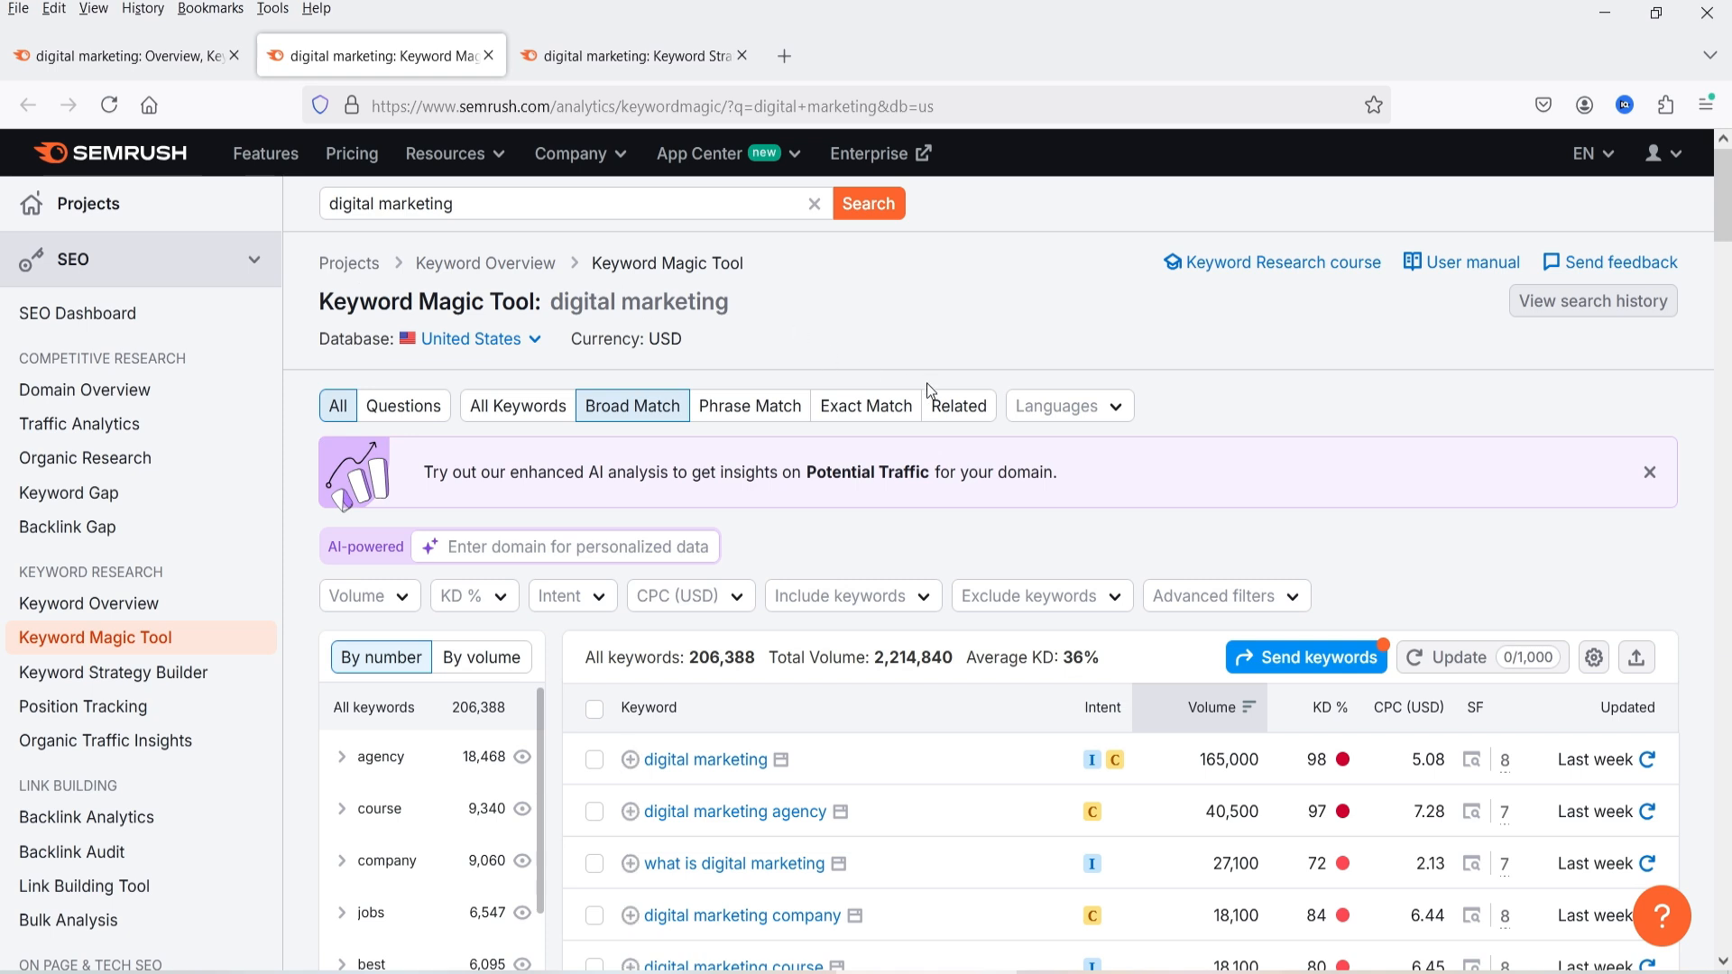
pyautogui.scroll(-3, 1191, 495)
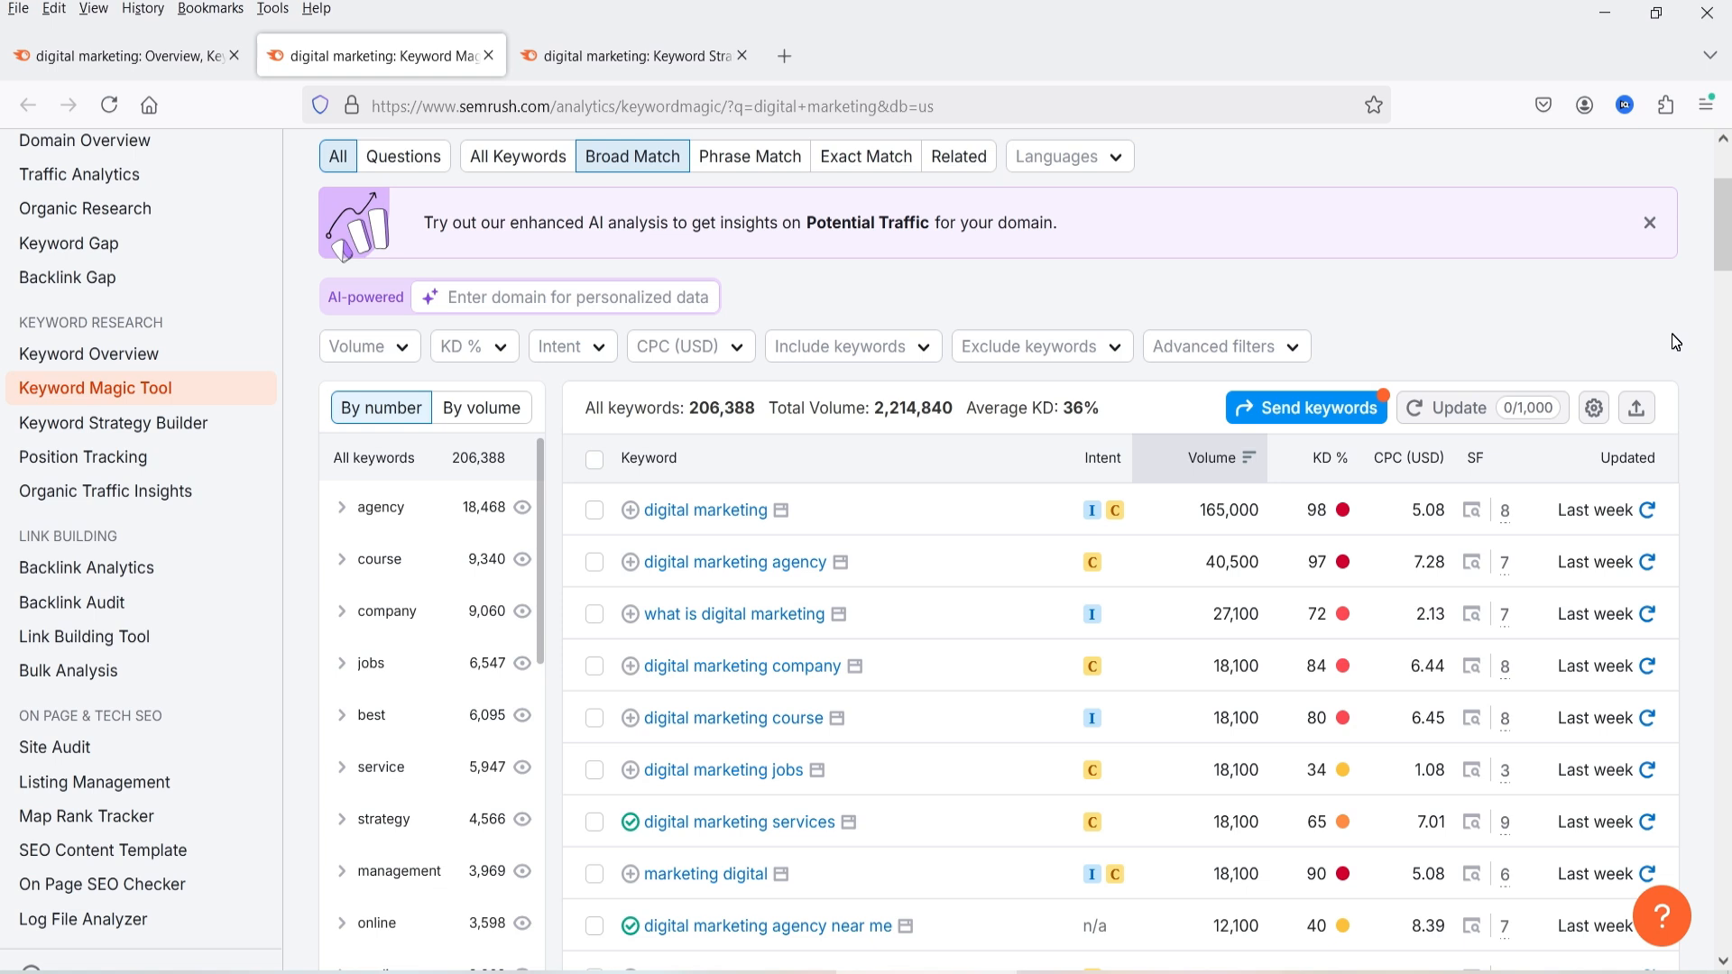
pyautogui.scroll(3, 1670, 334)
pyautogui.scroll(-3, 1076, 351)
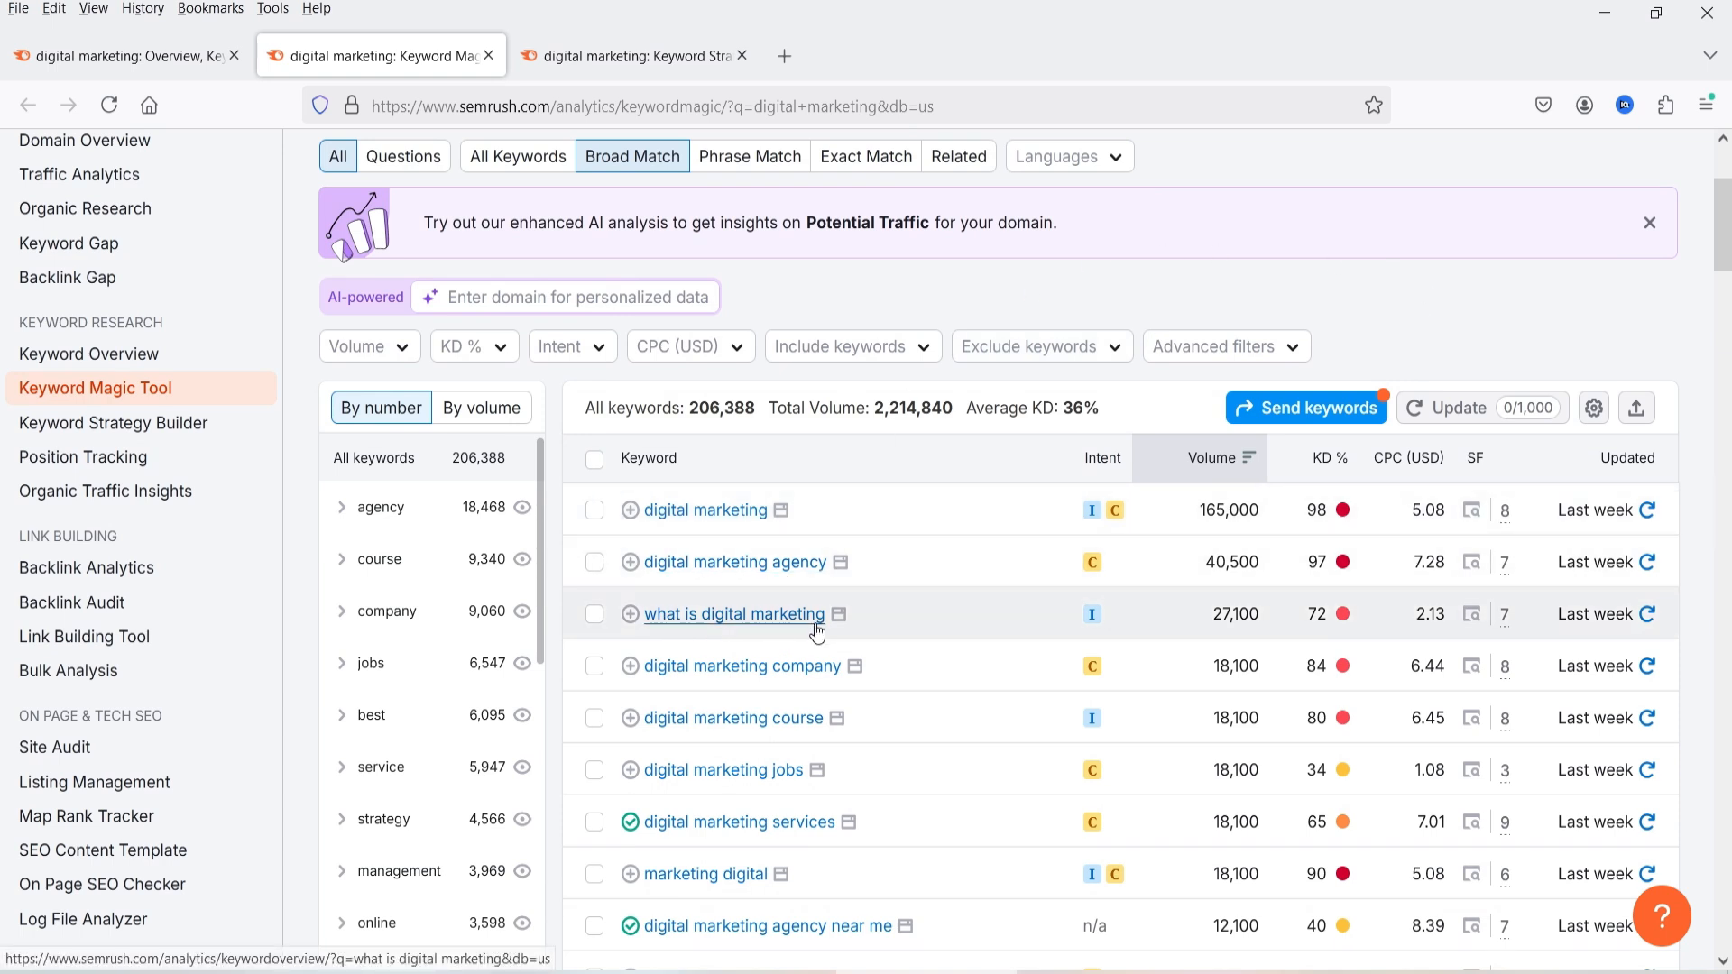
pyautogui.scroll(1, 1283, 257)
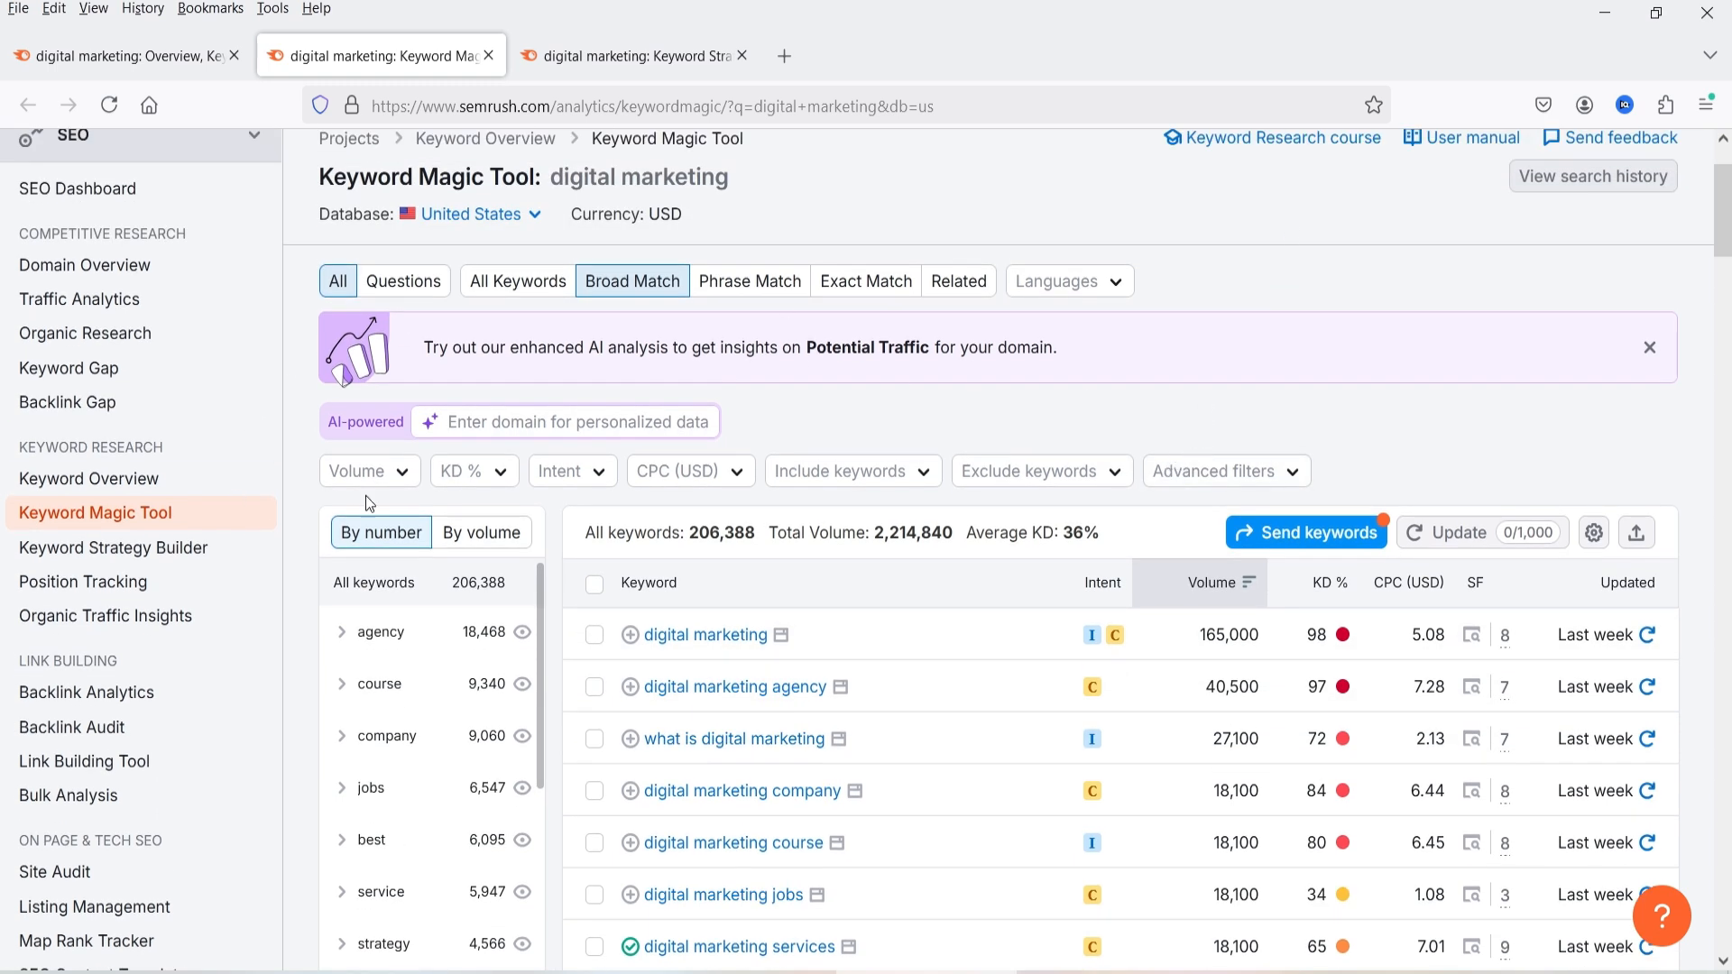
# - Filter the keyword list to a search volume of 1,001–10,000 and an Easy keyword difficulty of 15–29%
pyautogui.click(386, 485)
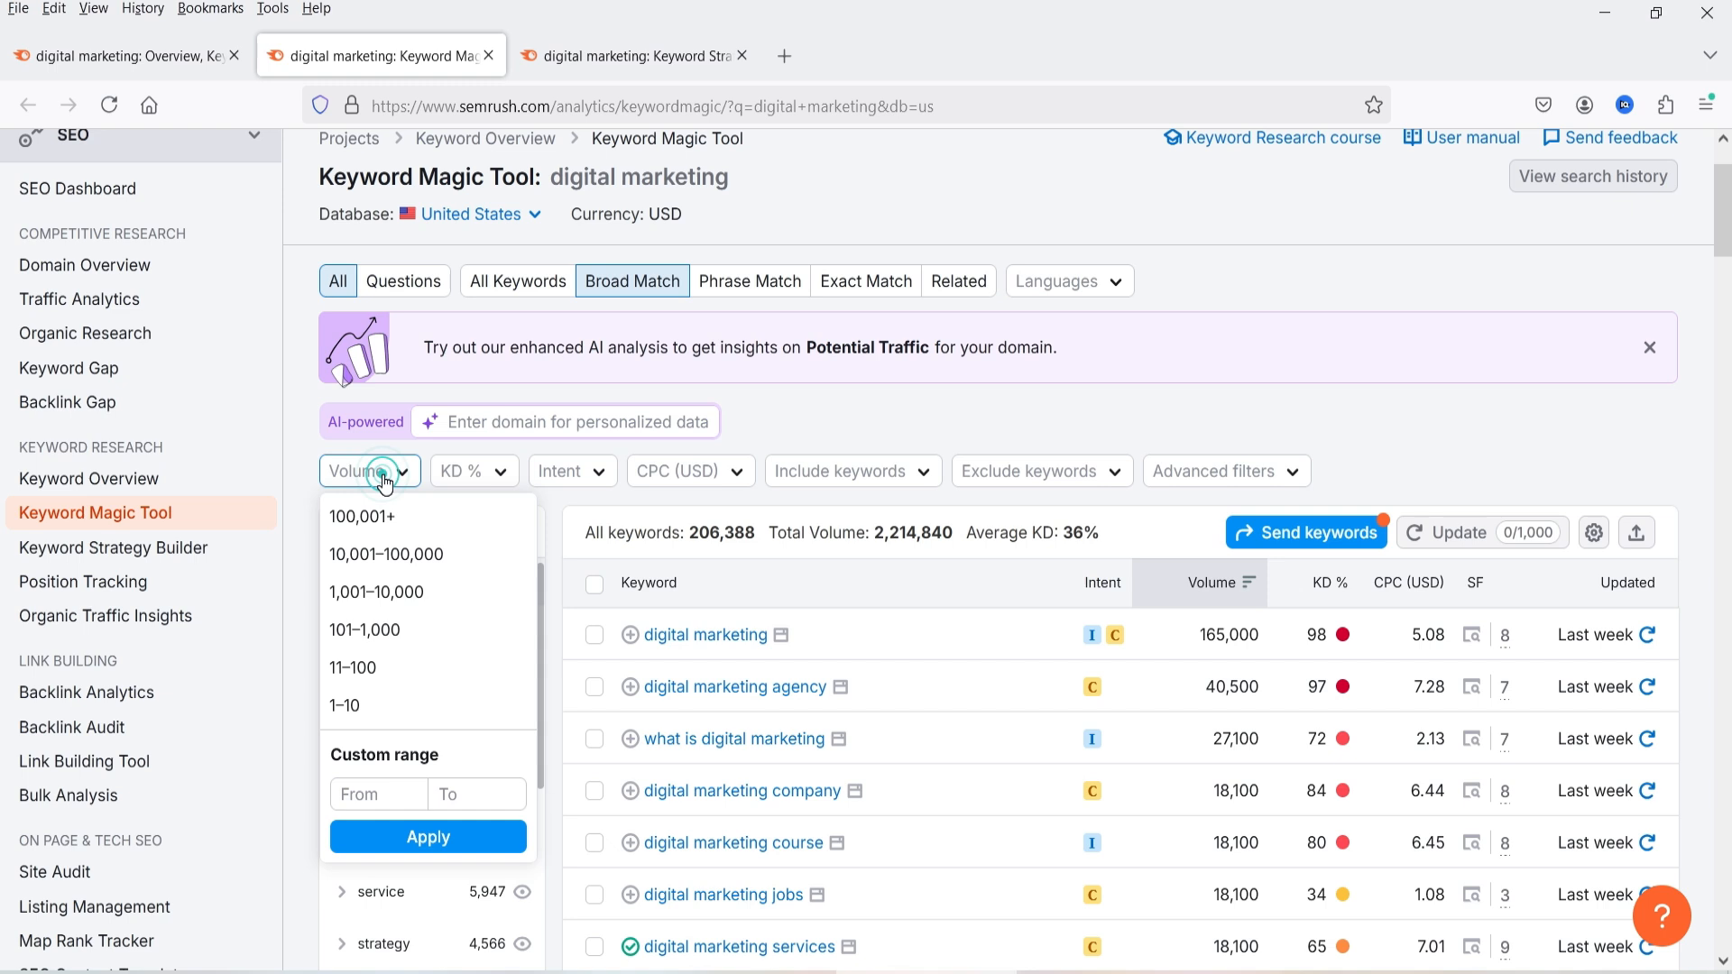
pyautogui.click(395, 596)
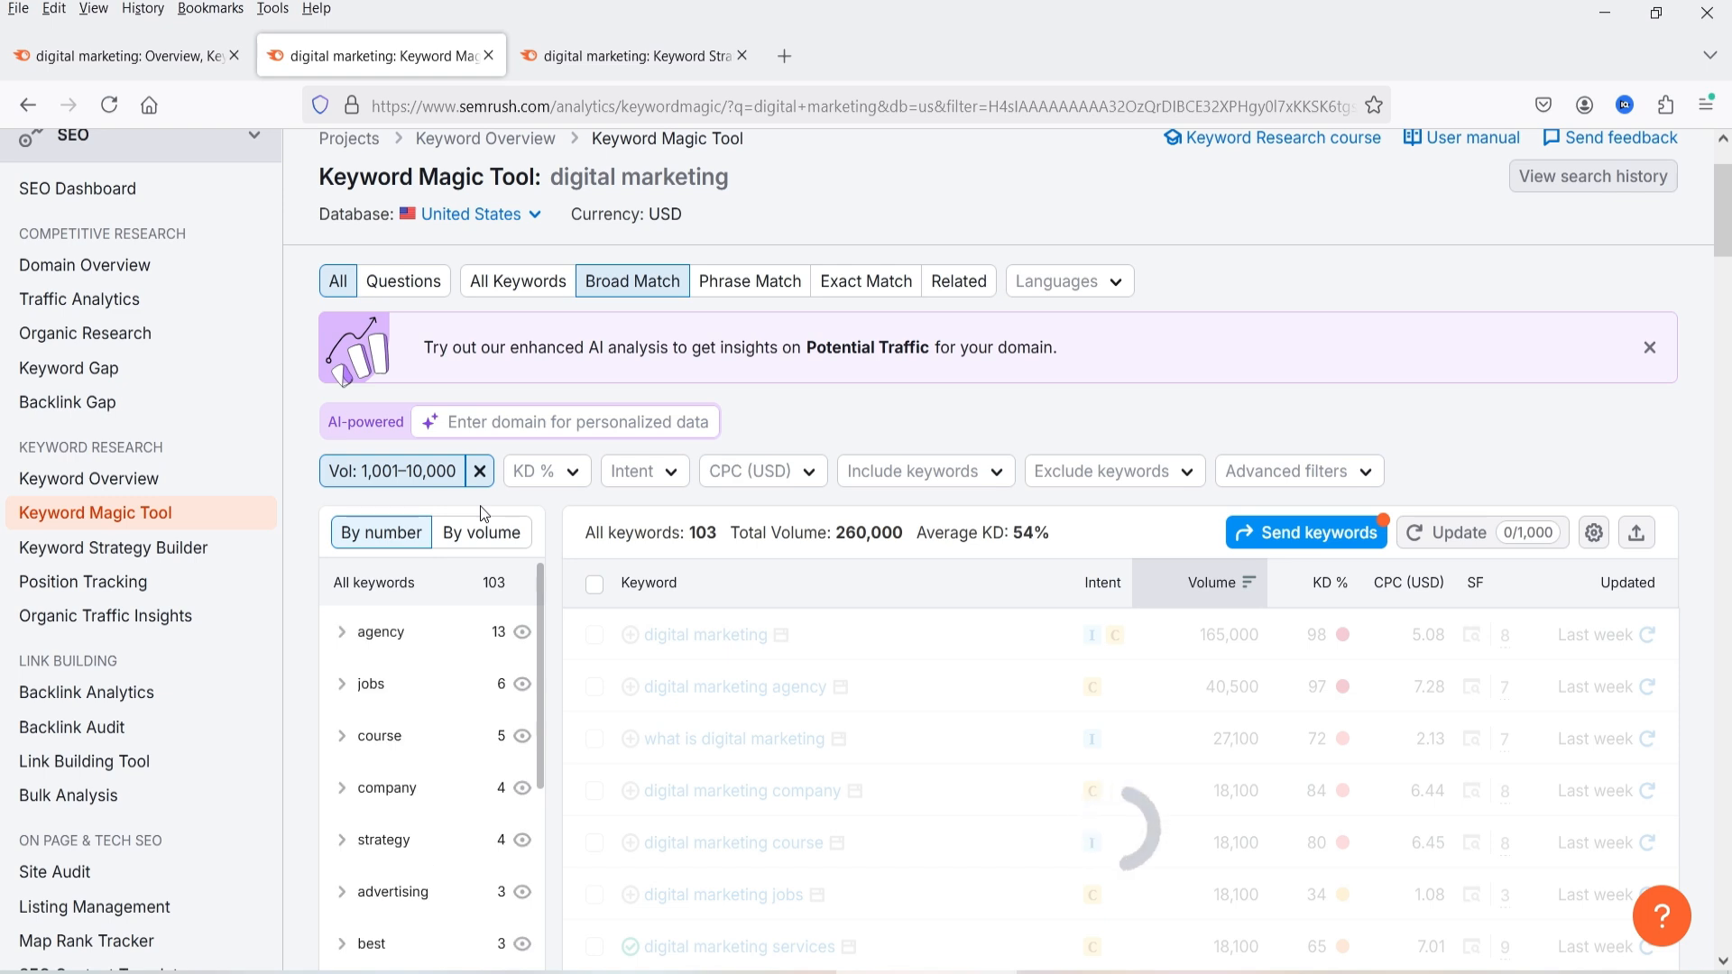
pyautogui.scroll(1, 484, 514)
pyautogui.scroll(-1, 484, 515)
pyautogui.click(542, 471)
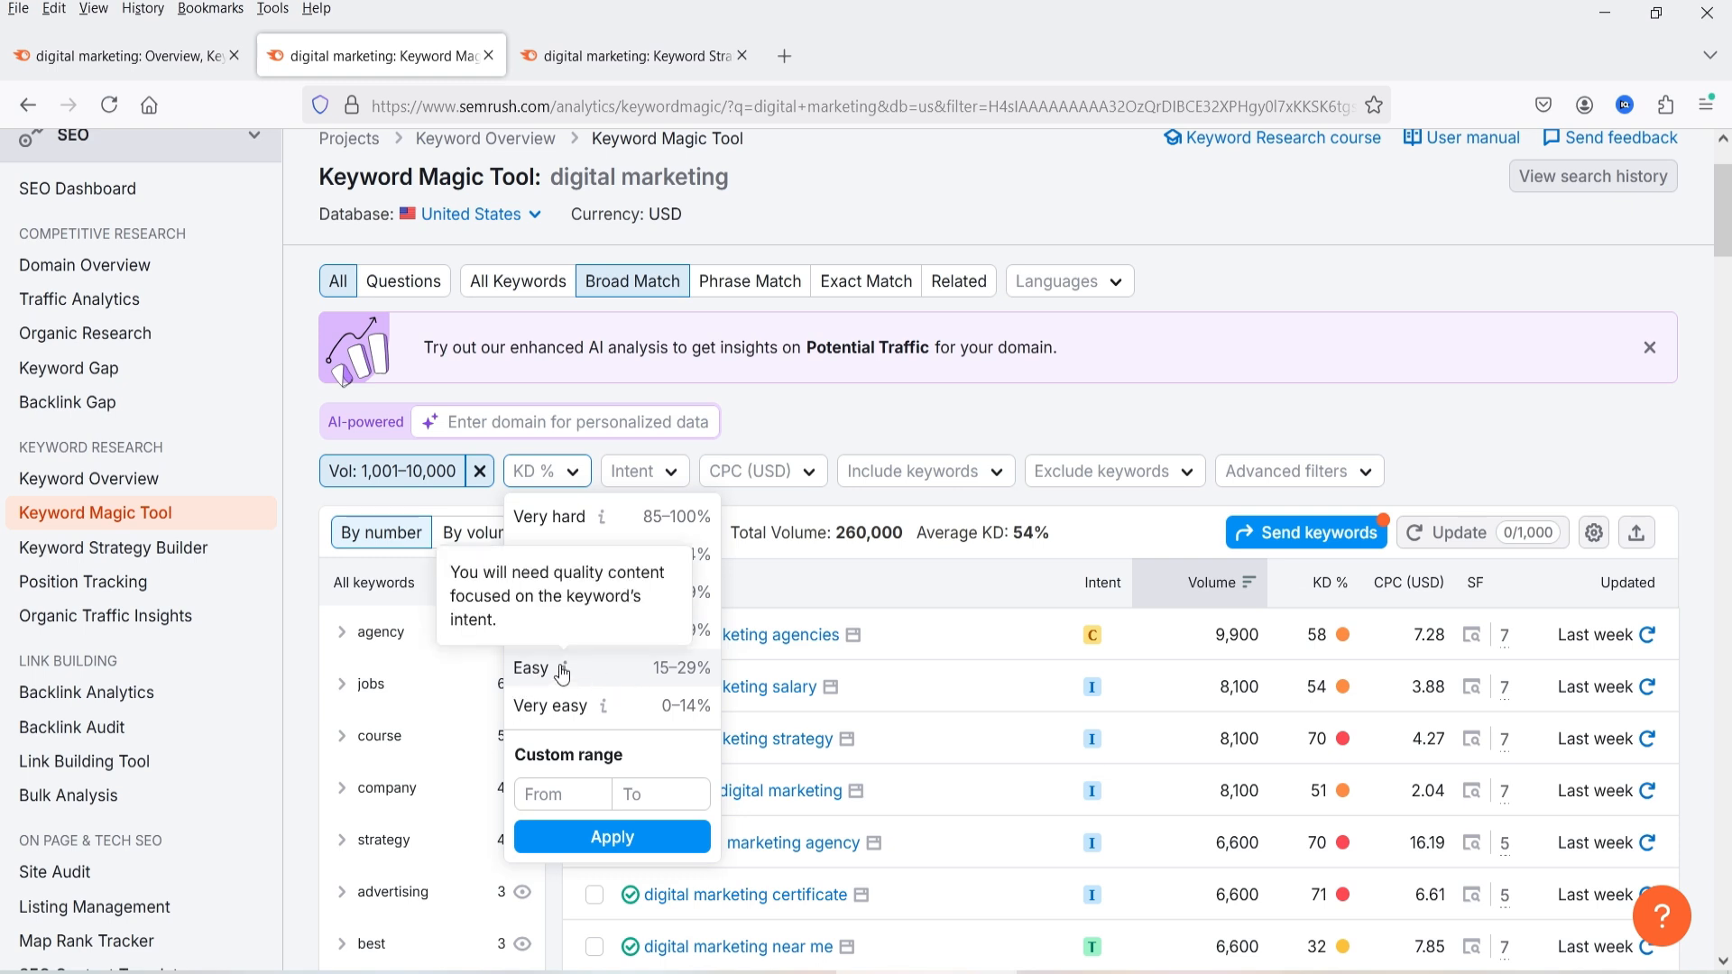
pyautogui.click(558, 674)
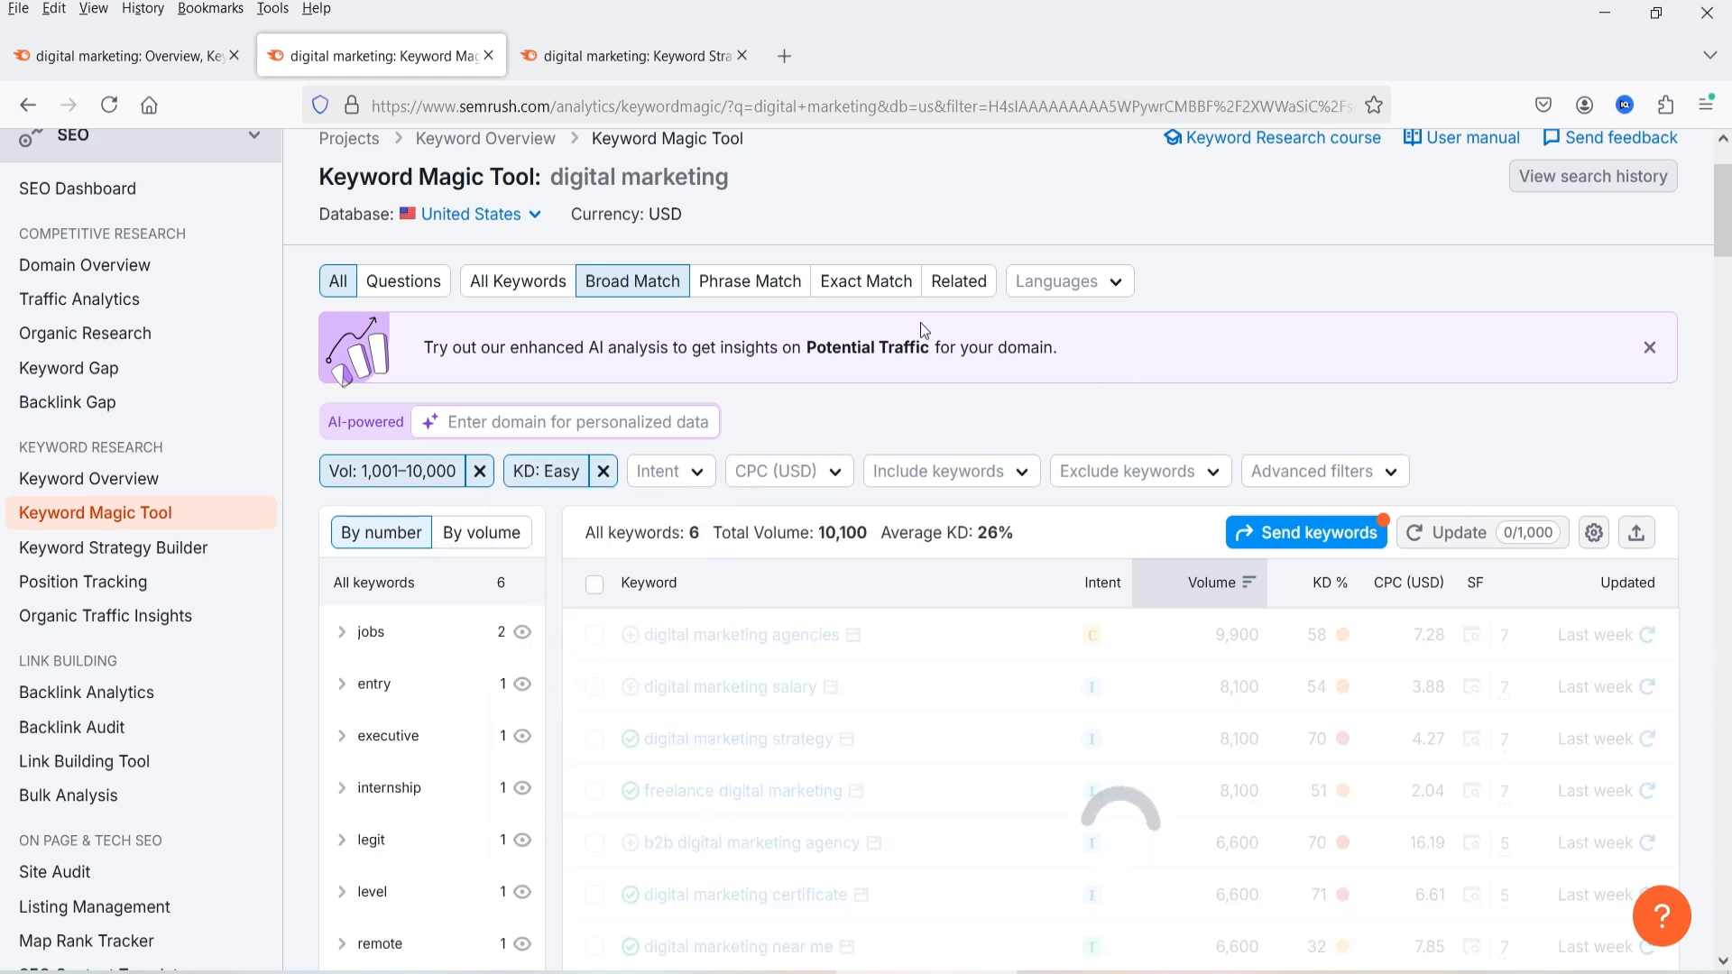
pyautogui.scroll(1, 1248, 417)
pyautogui.scroll(-1, 1248, 417)
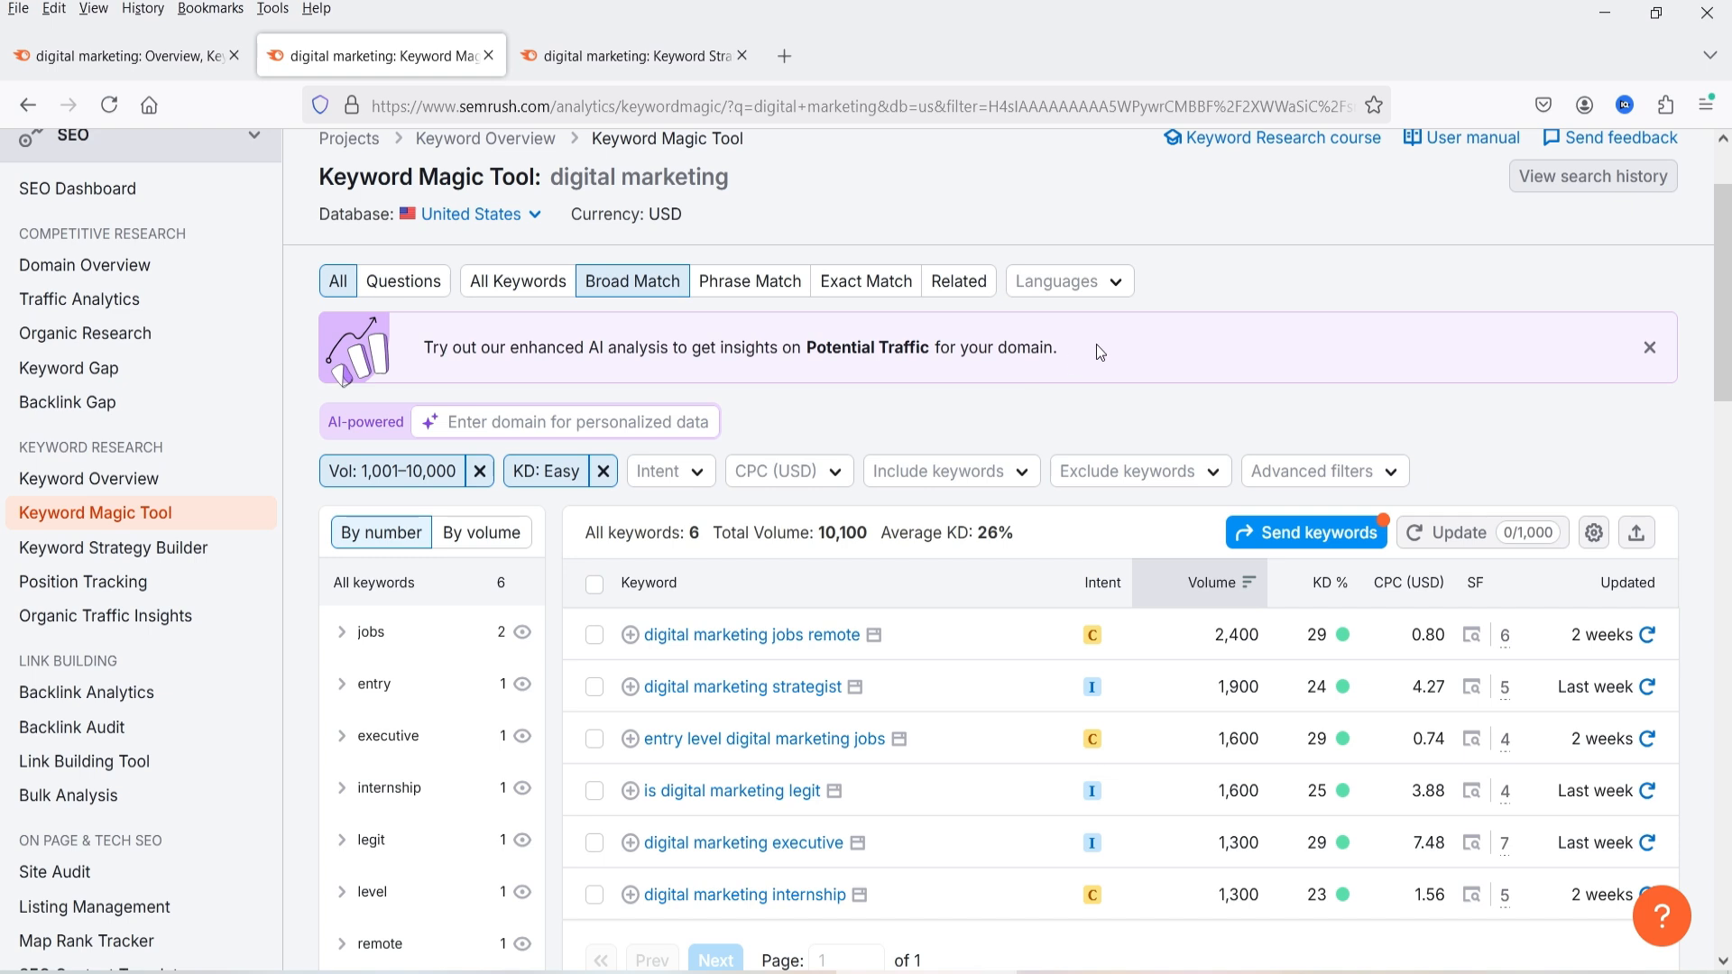
# - Check the options offered by the Intent and CPC filters without applying any of them
pyautogui.scroll(-1, 902, 357)
pyautogui.click(674, 352)
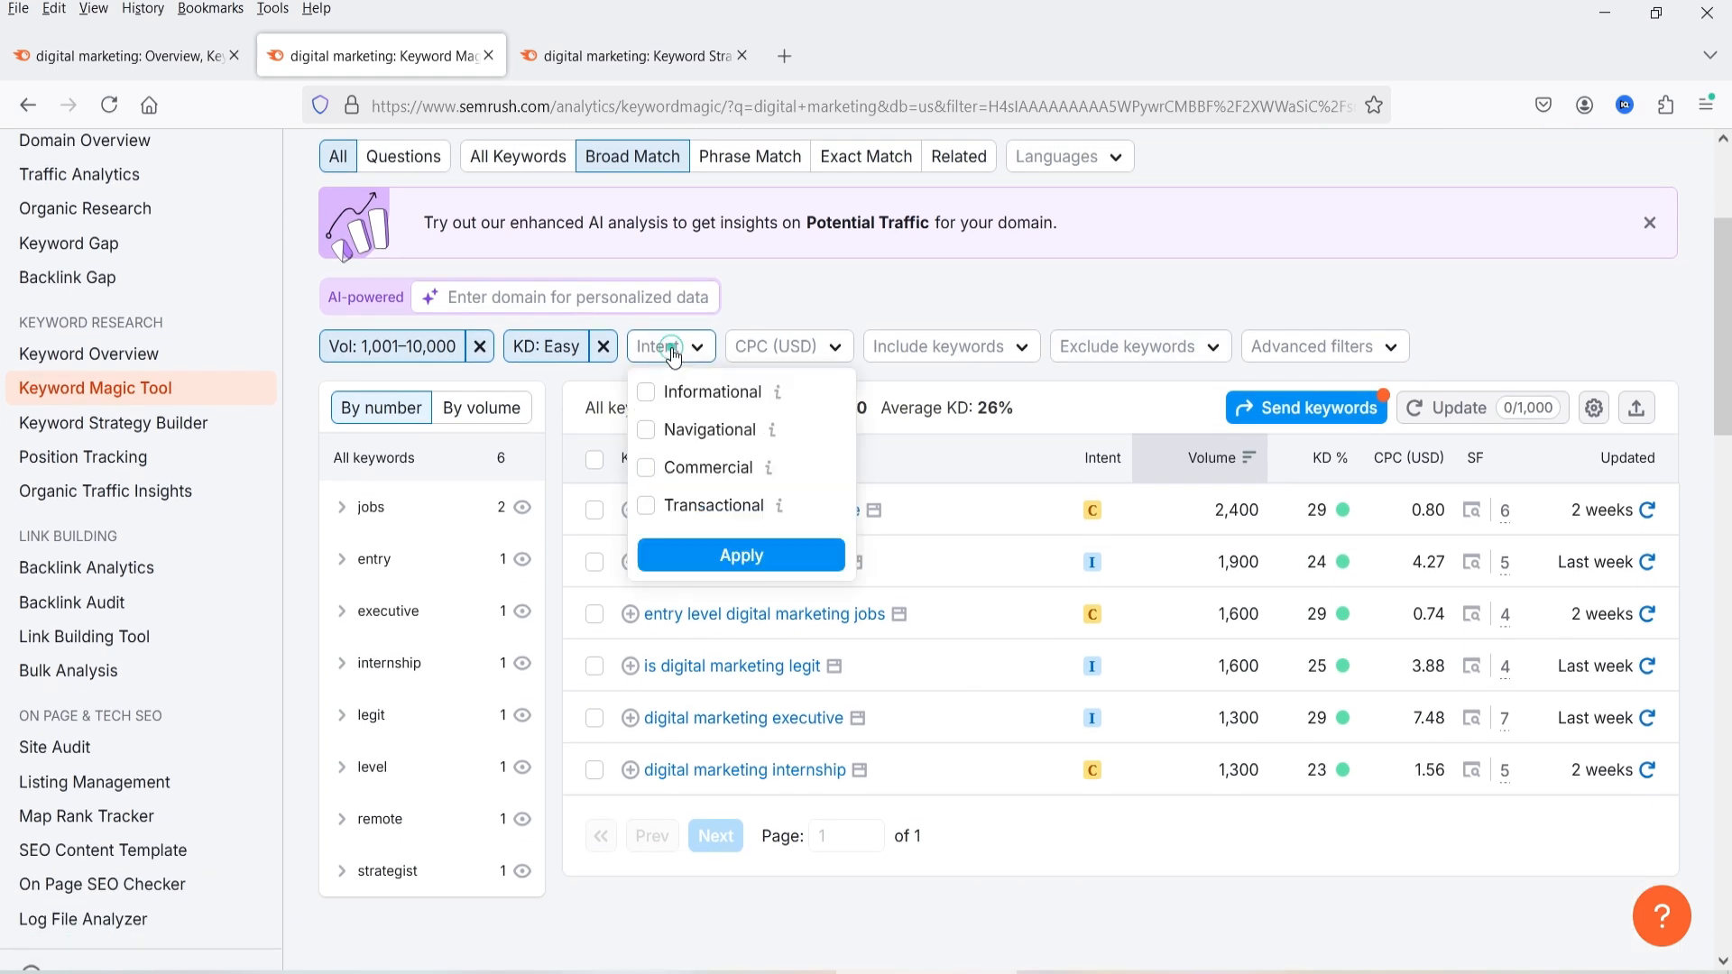
pyautogui.click(909, 288)
pyautogui.click(839, 350)
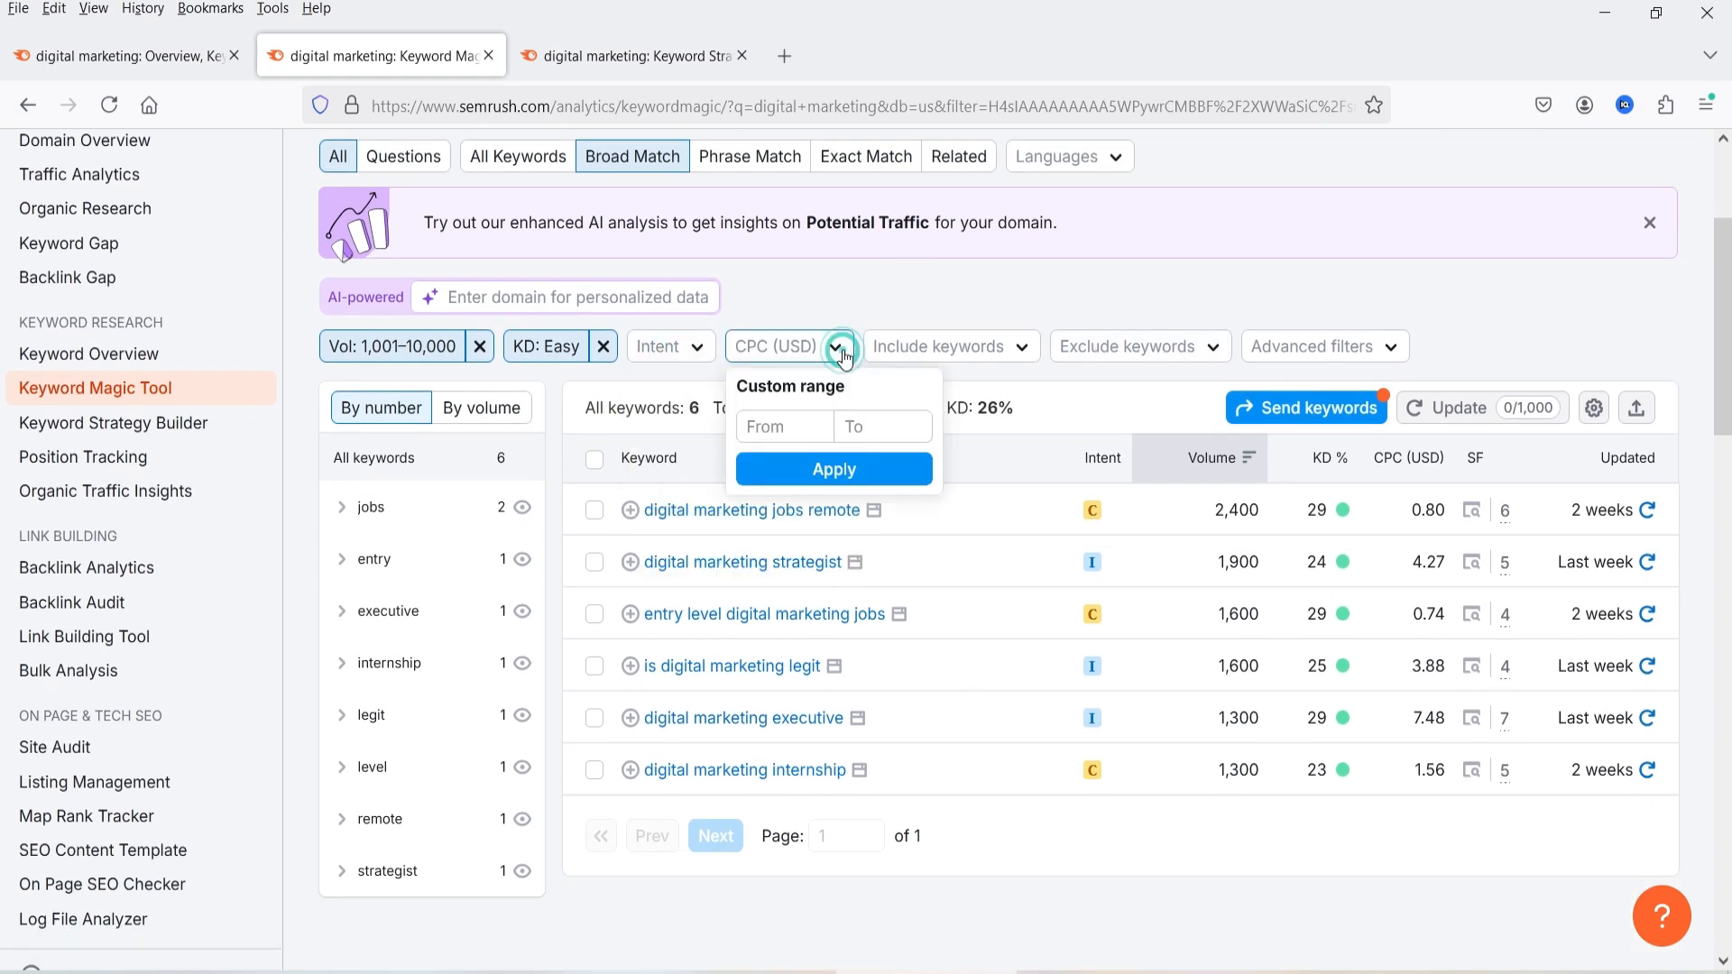
pyautogui.click(937, 290)
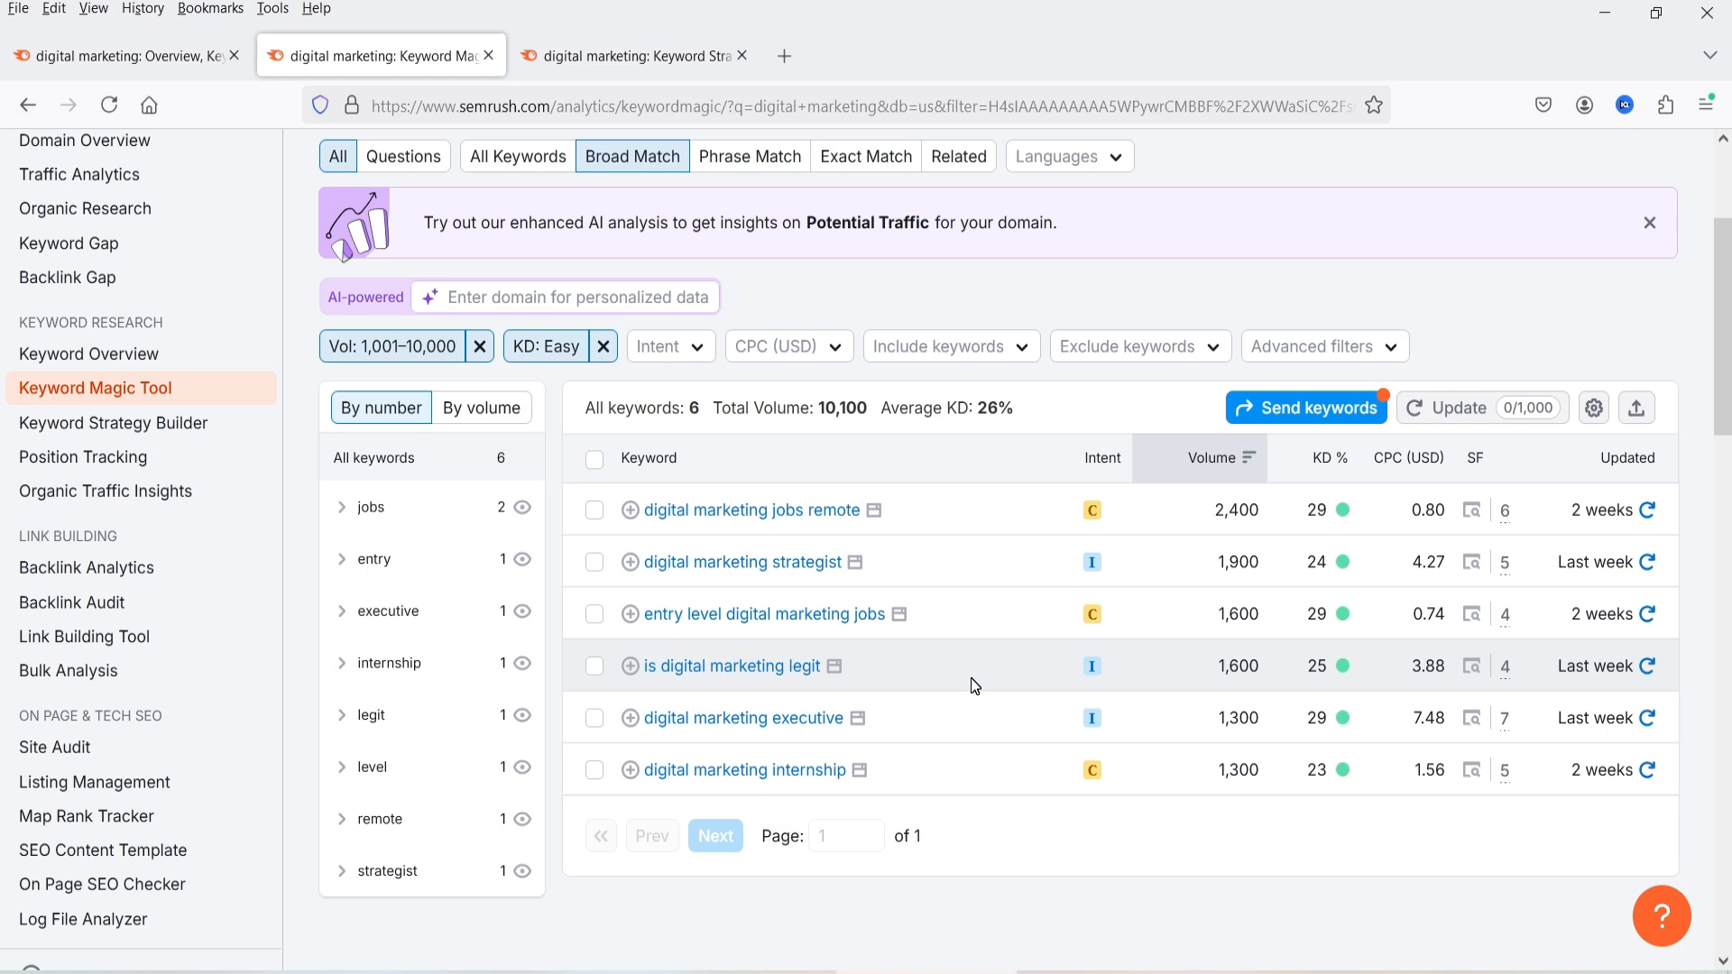
# - Replace the Easy keyword difficulty filter with Possible (30–49%), keeping the 1,001–10,000 volume filter
pyautogui.click(604, 347)
pyautogui.click(559, 359)
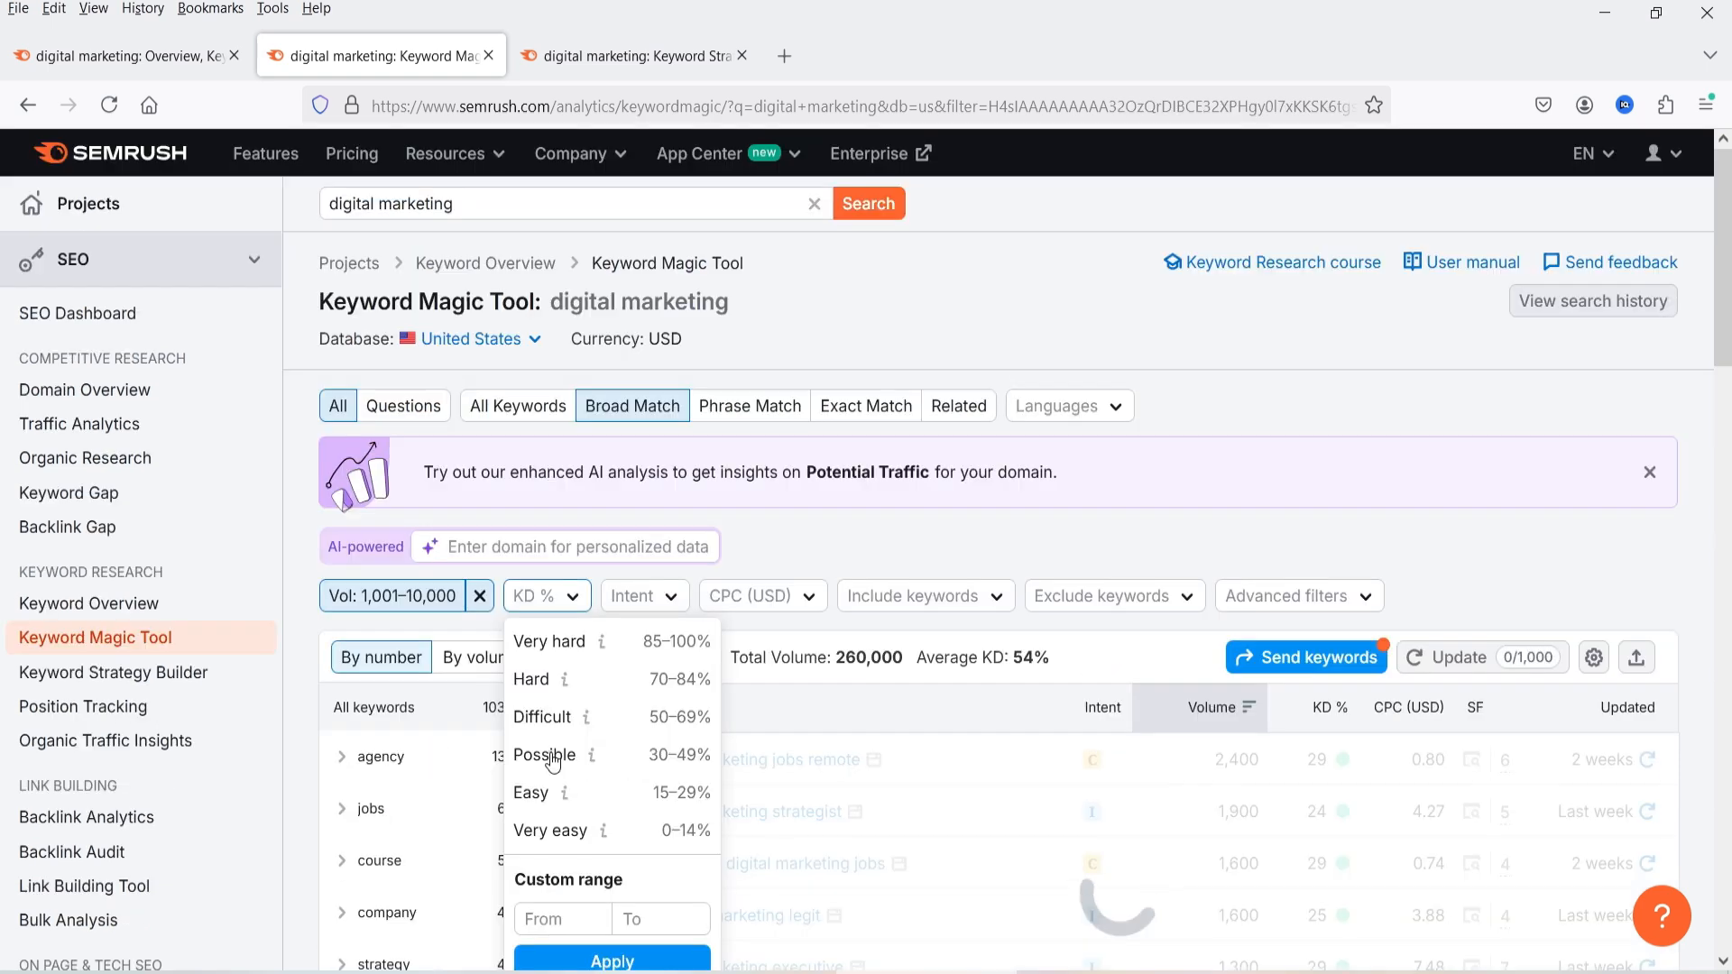
pyautogui.click(1063, 485)
pyautogui.scroll(-1, 1060, 471)
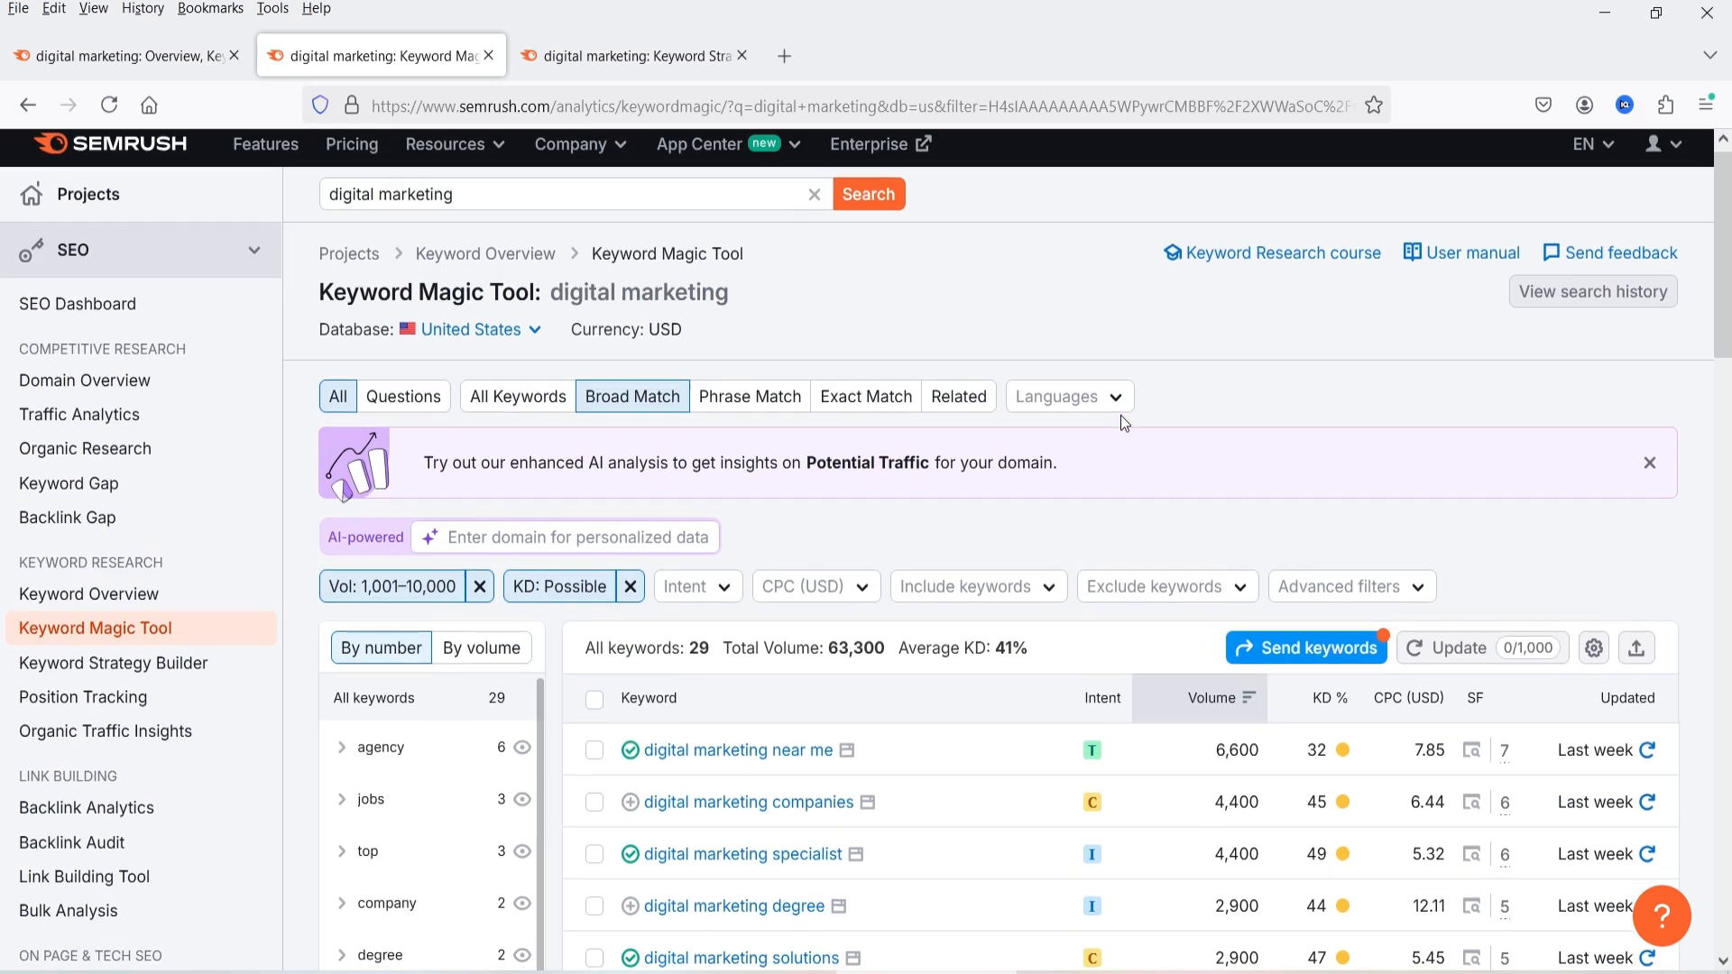
pyautogui.scroll(-2, 1119, 417)
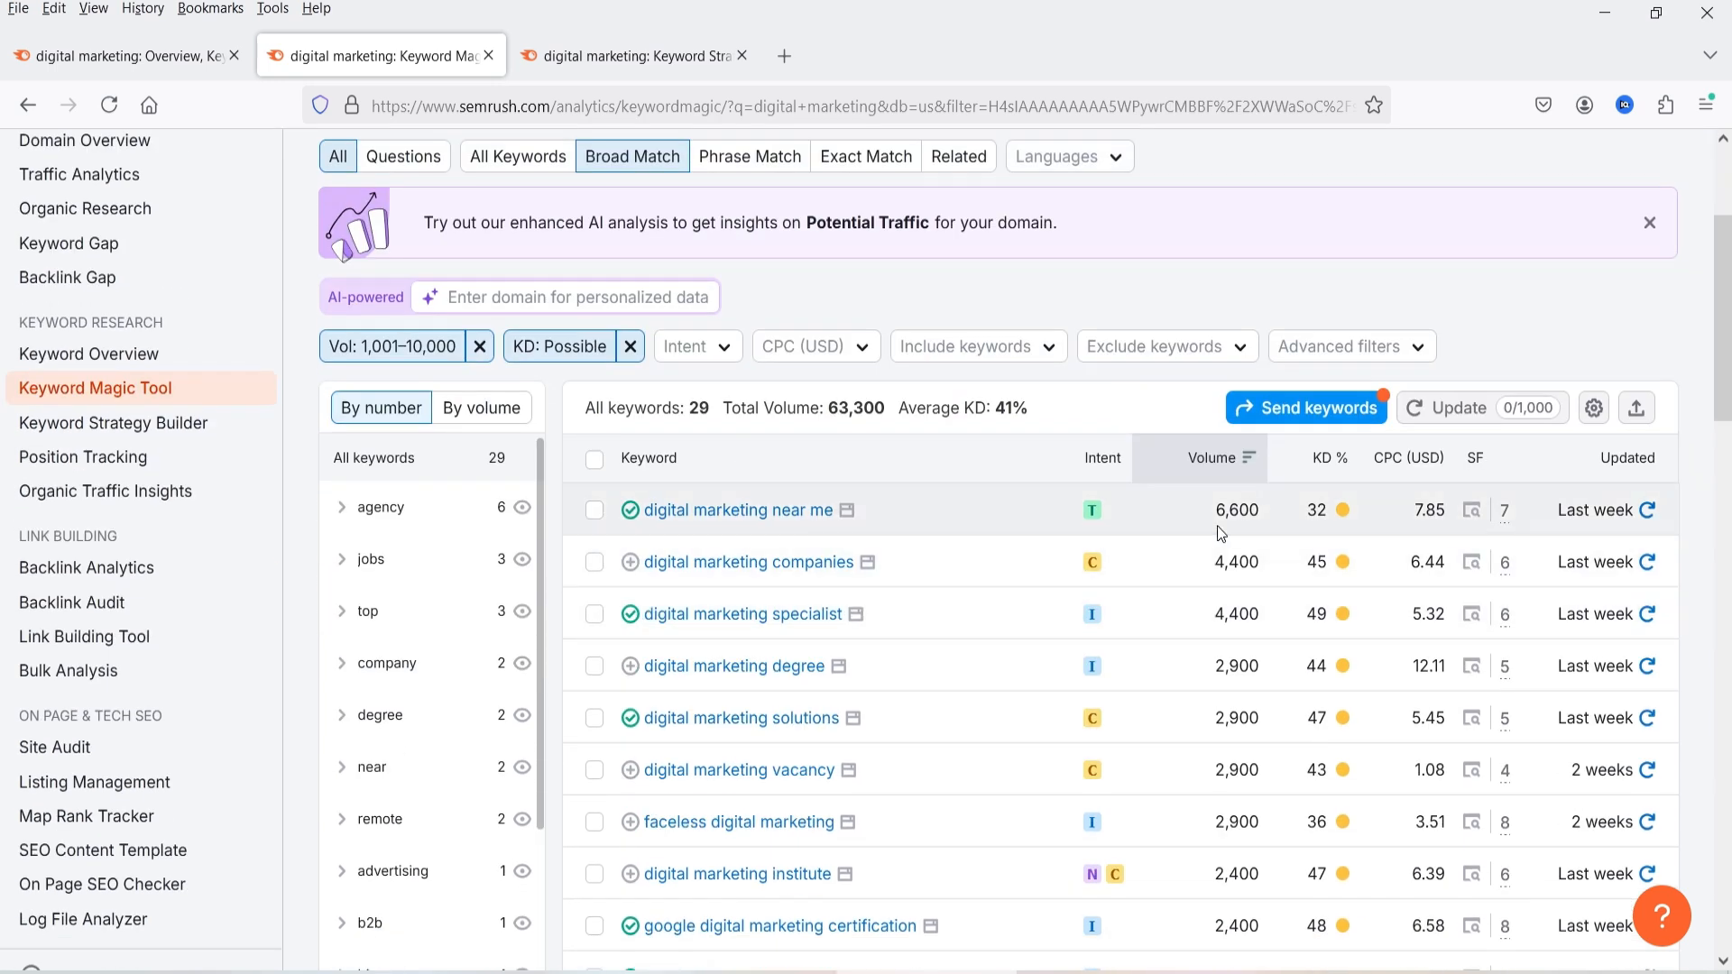
# - Examine the filtered list's keyword count, total volume and average keyword difficulty
pyautogui.doubleClick(697, 405)
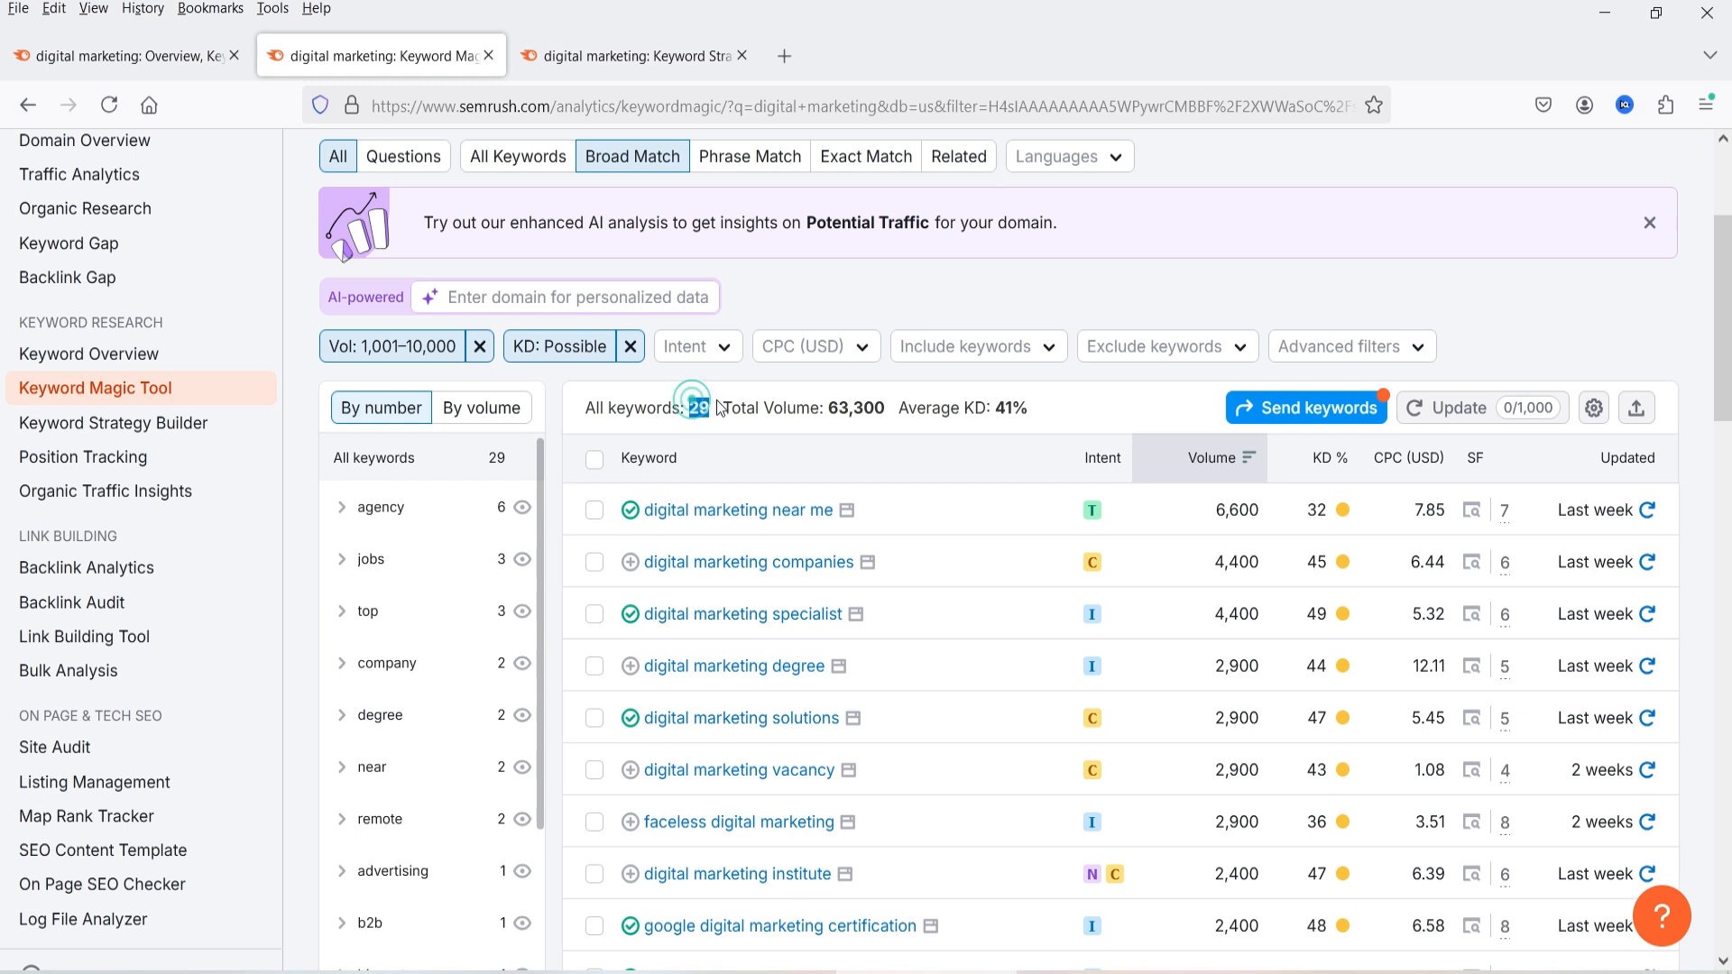
pyautogui.moveTo(830, 408); pyautogui.dragTo(888, 408)
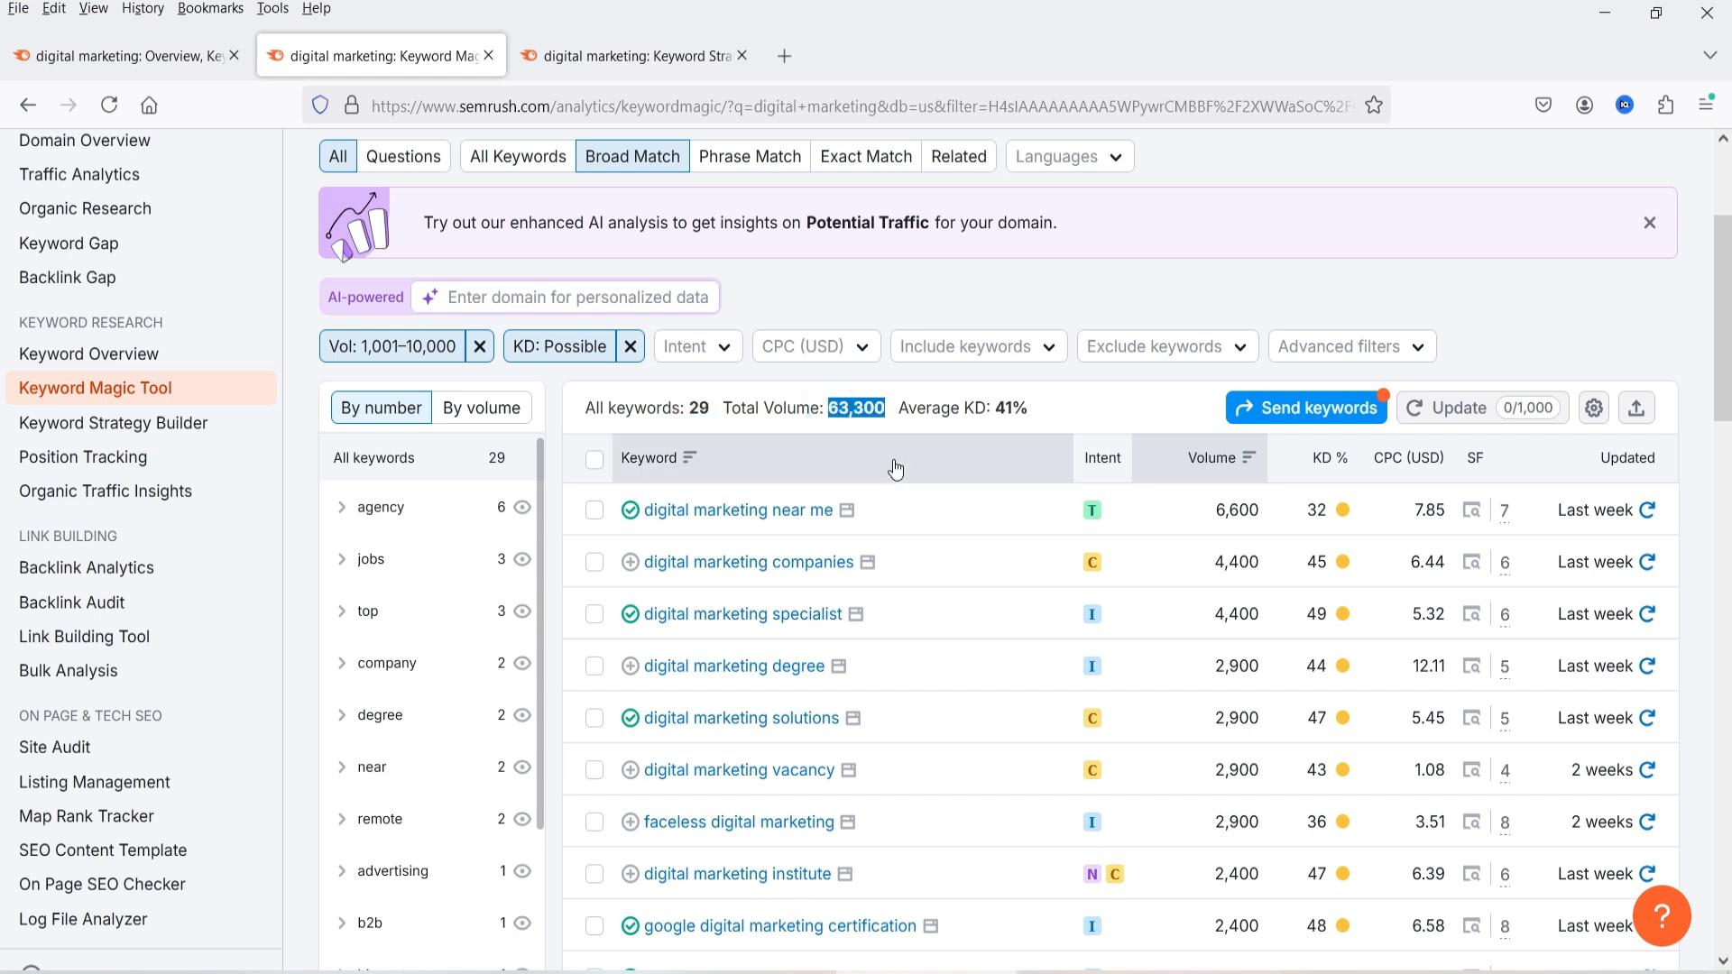
pyautogui.moveTo(948, 408); pyautogui.dragTo(1029, 408)
pyautogui.click(1085, 409)
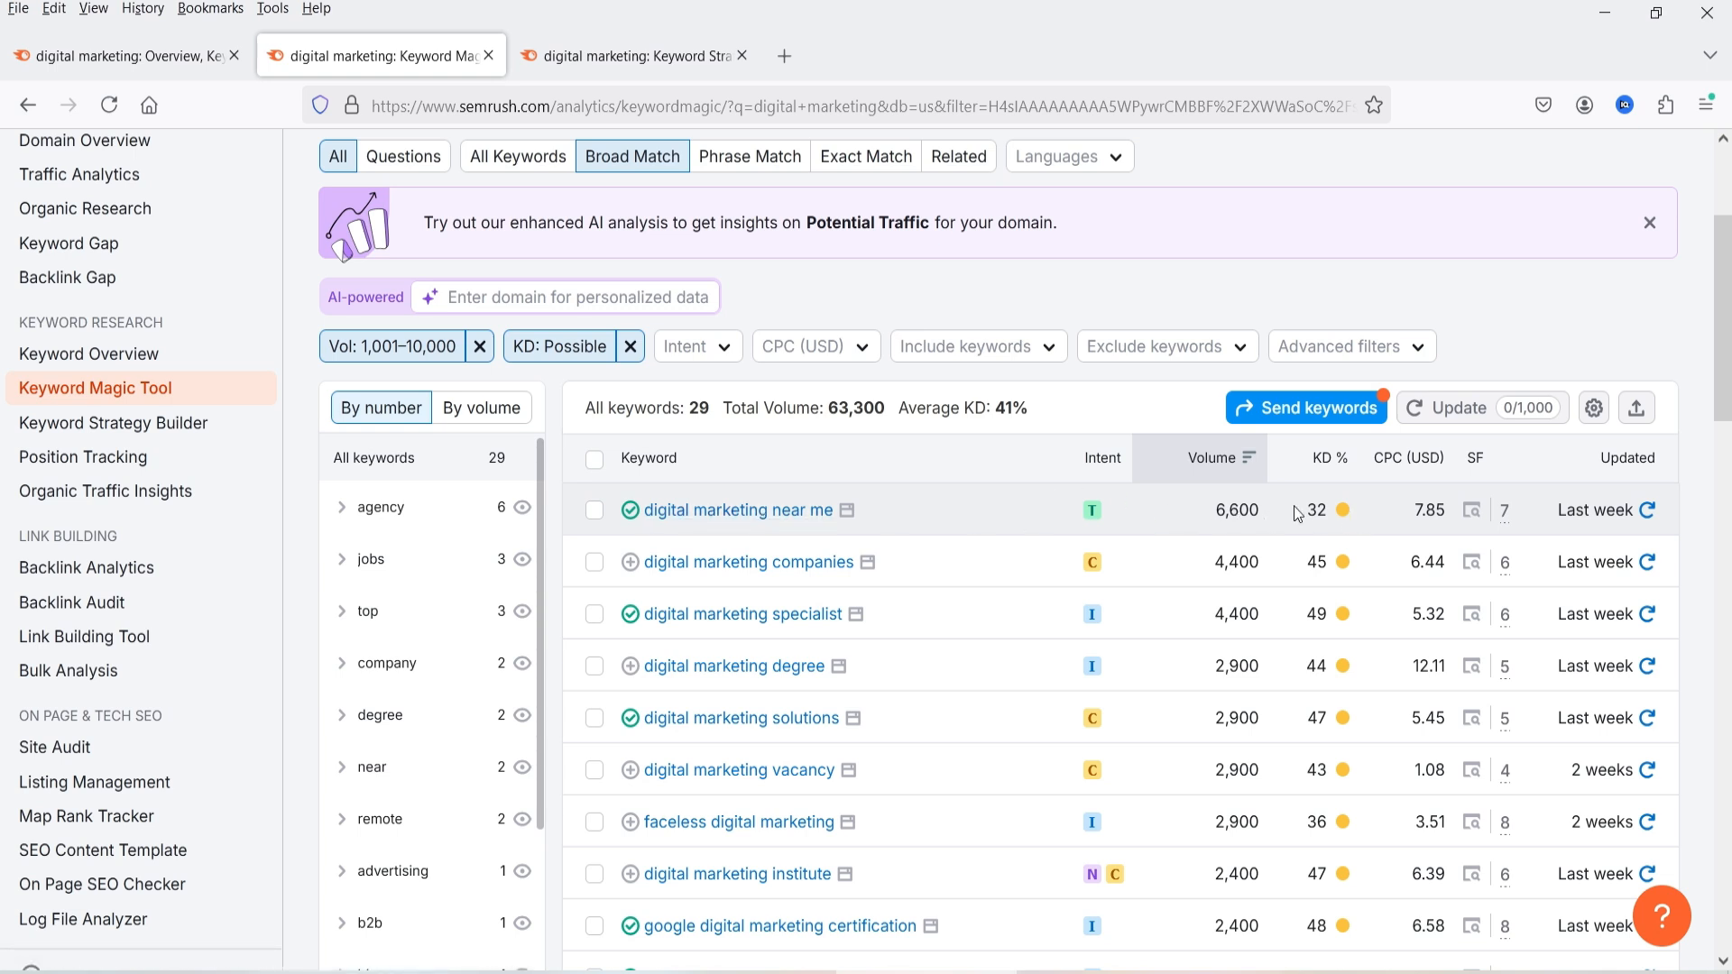
pyautogui.scroll(3, 1316, 546)
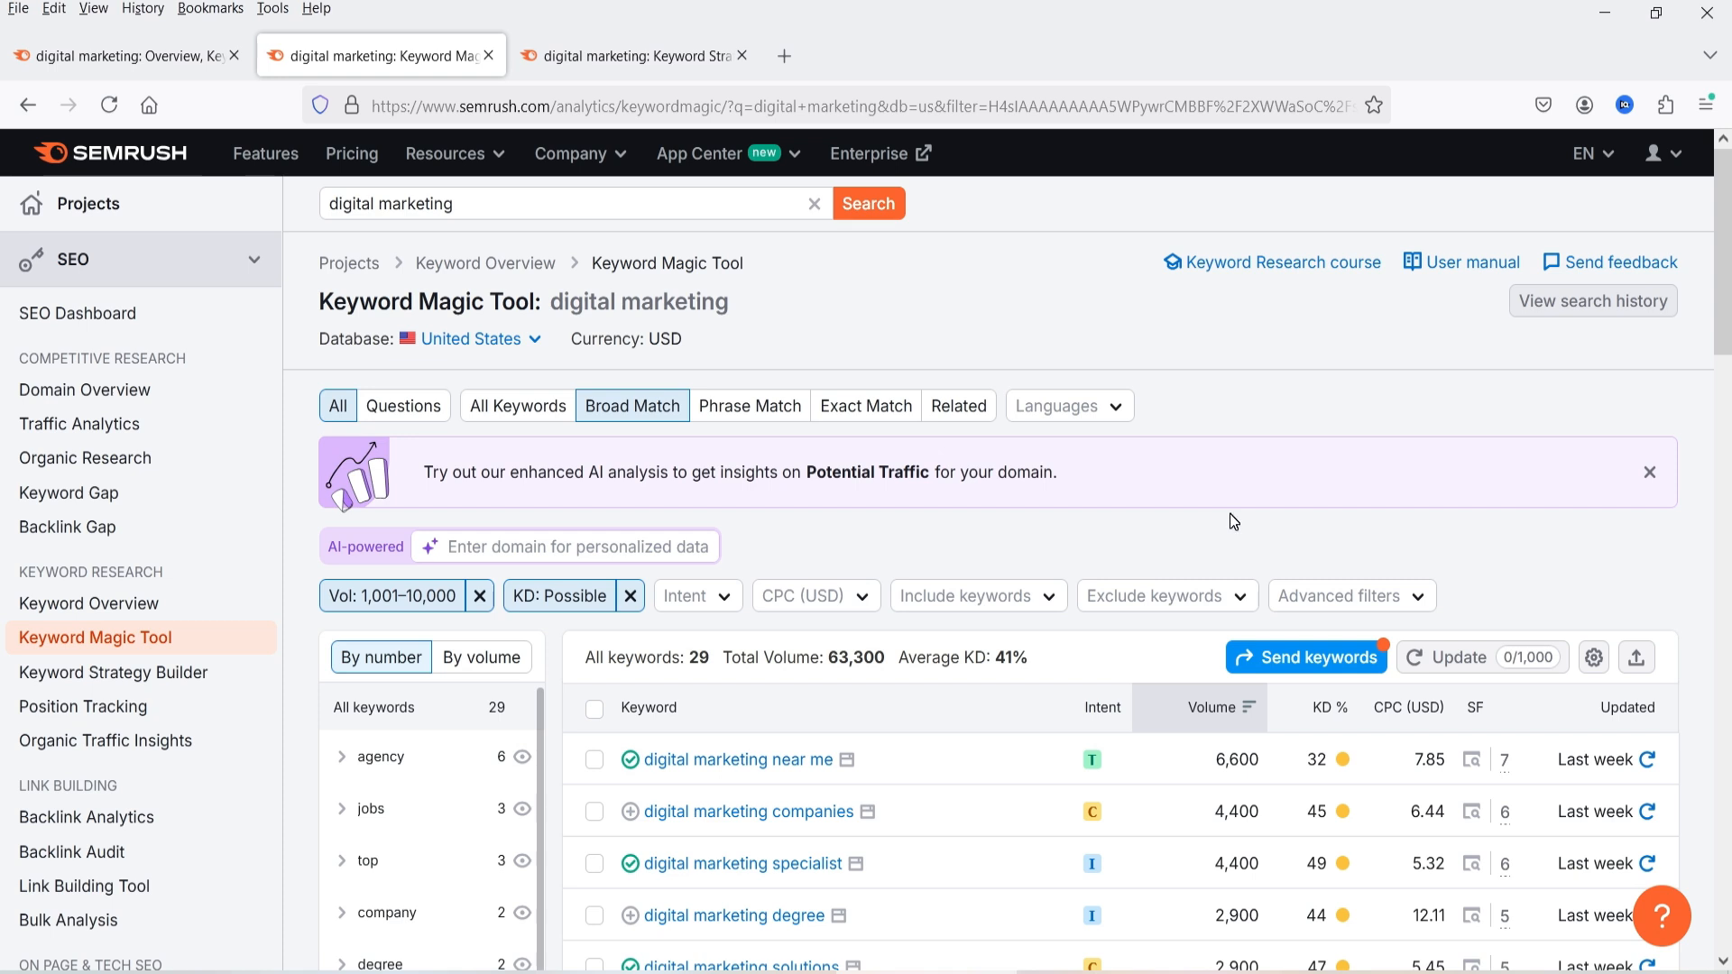
# - From the digital marketing Keyword Overview, open the full list of question keywords in a new browser tab and switch to it
pyautogui.hotkey('ctrl', 'shift', 'Tab')
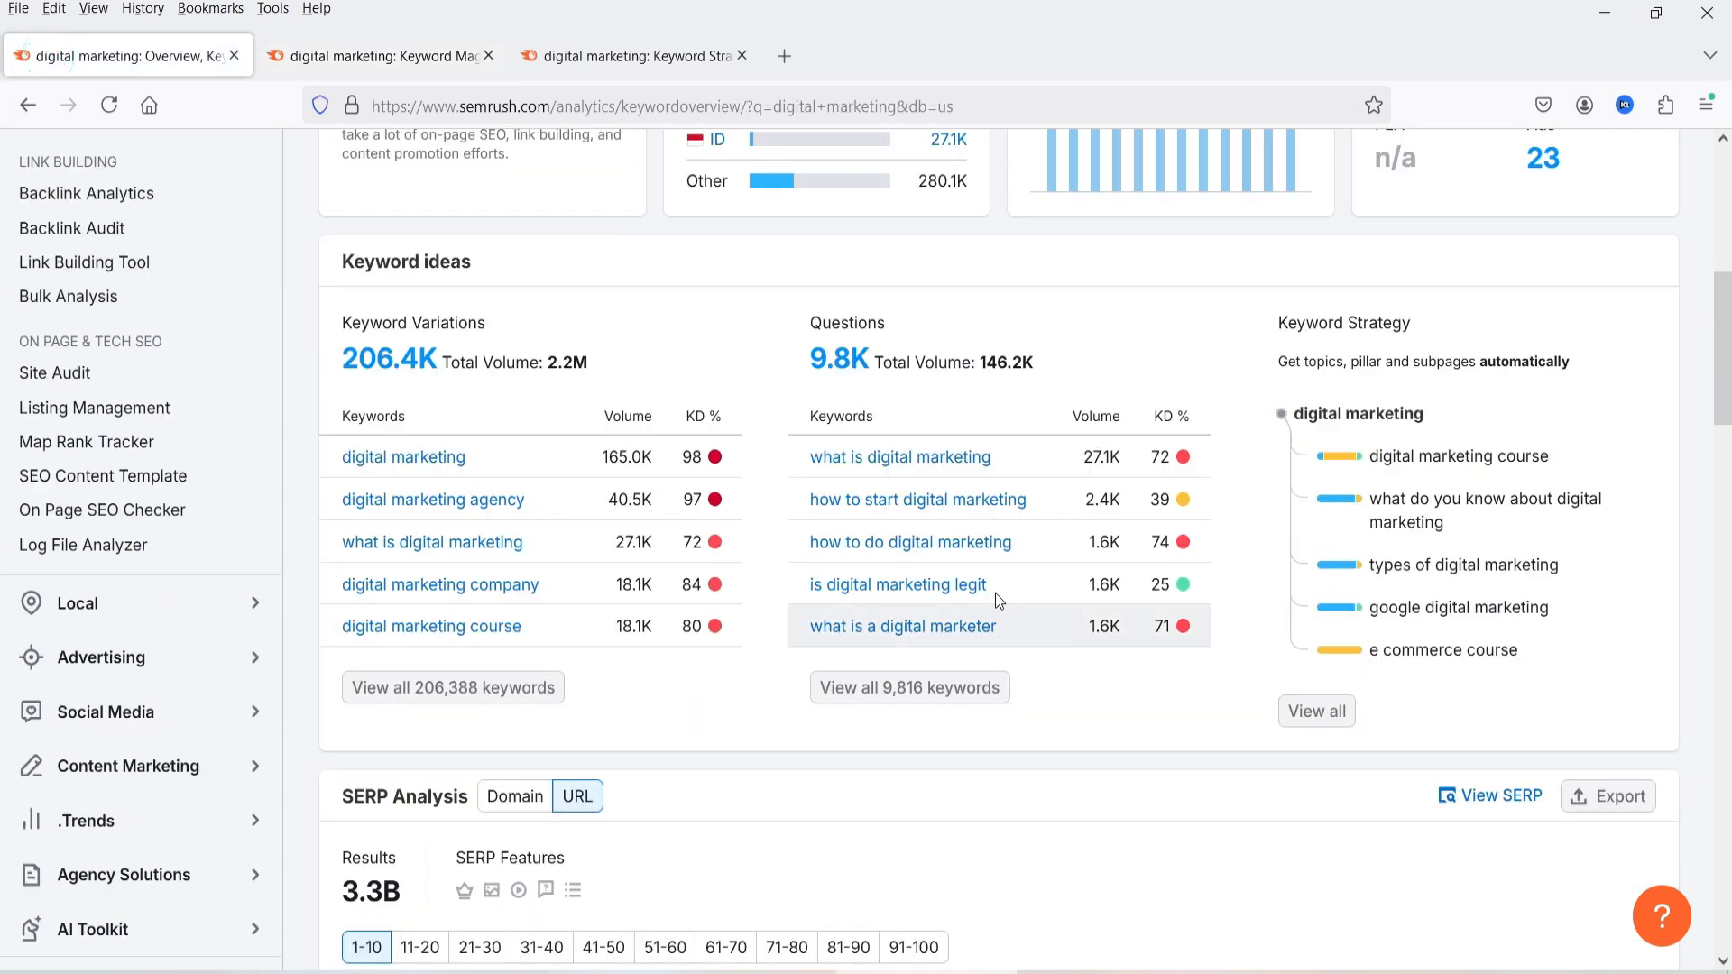
pyautogui.rightClick(905, 690)
pyautogui.click(1016, 253)
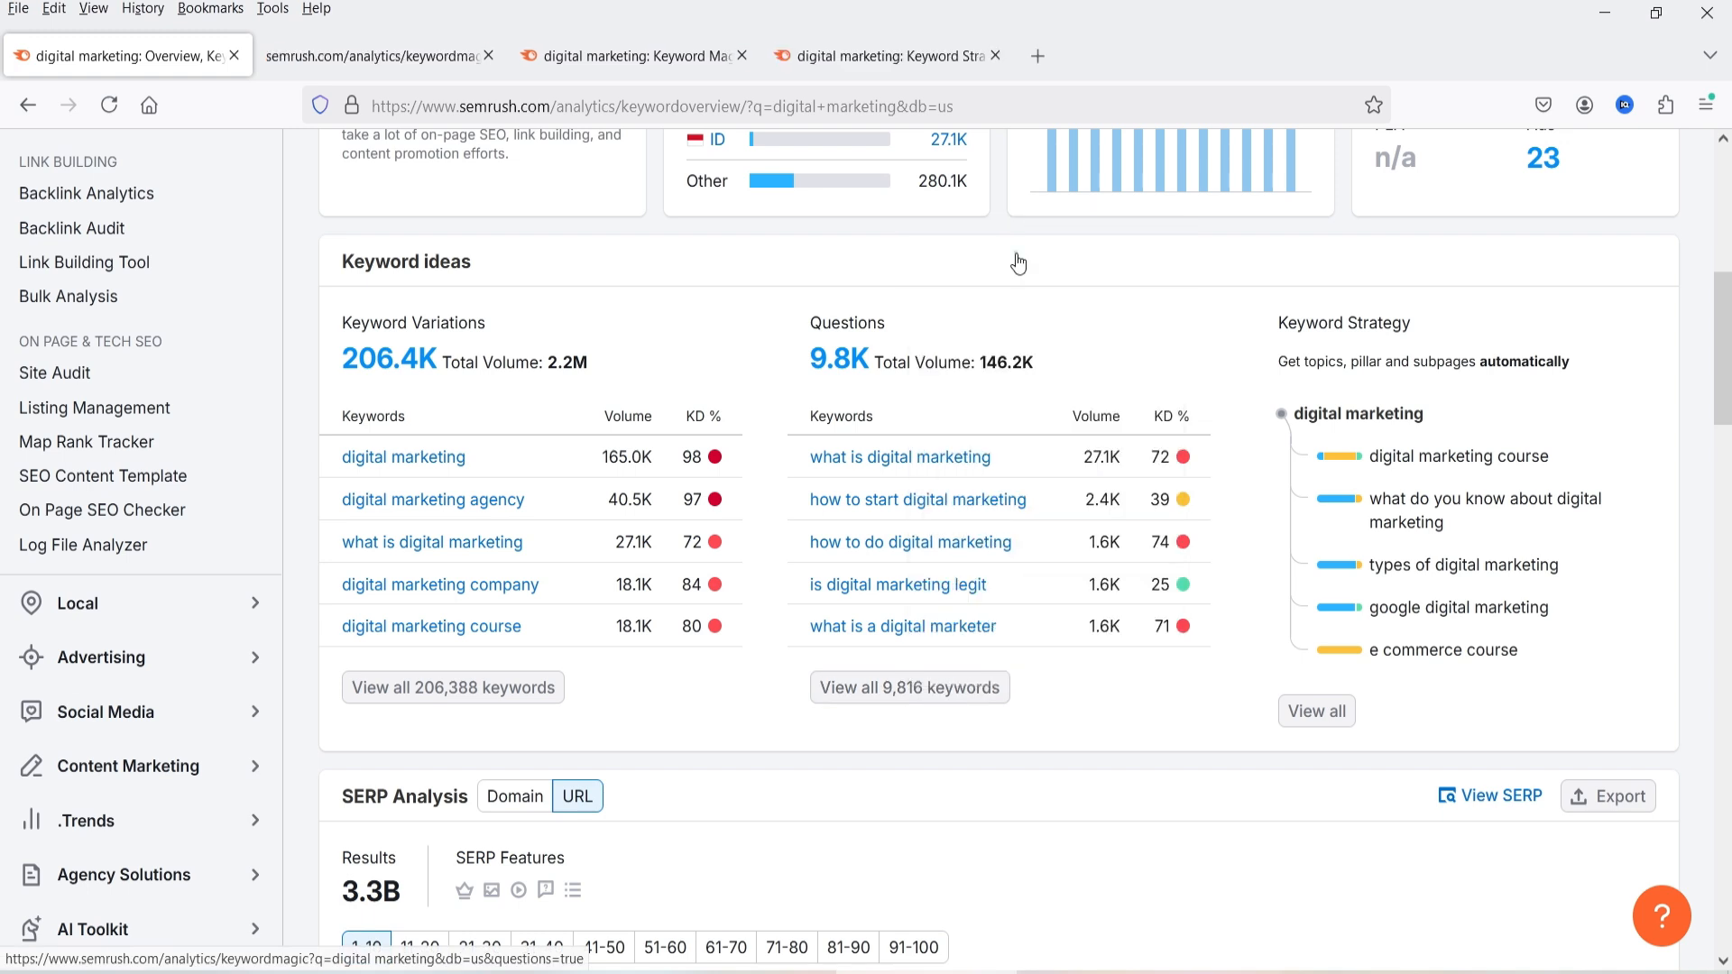
pyautogui.hotkey('ctrl', 'Tab')
pyautogui.scroll(-4, 1332, 382)
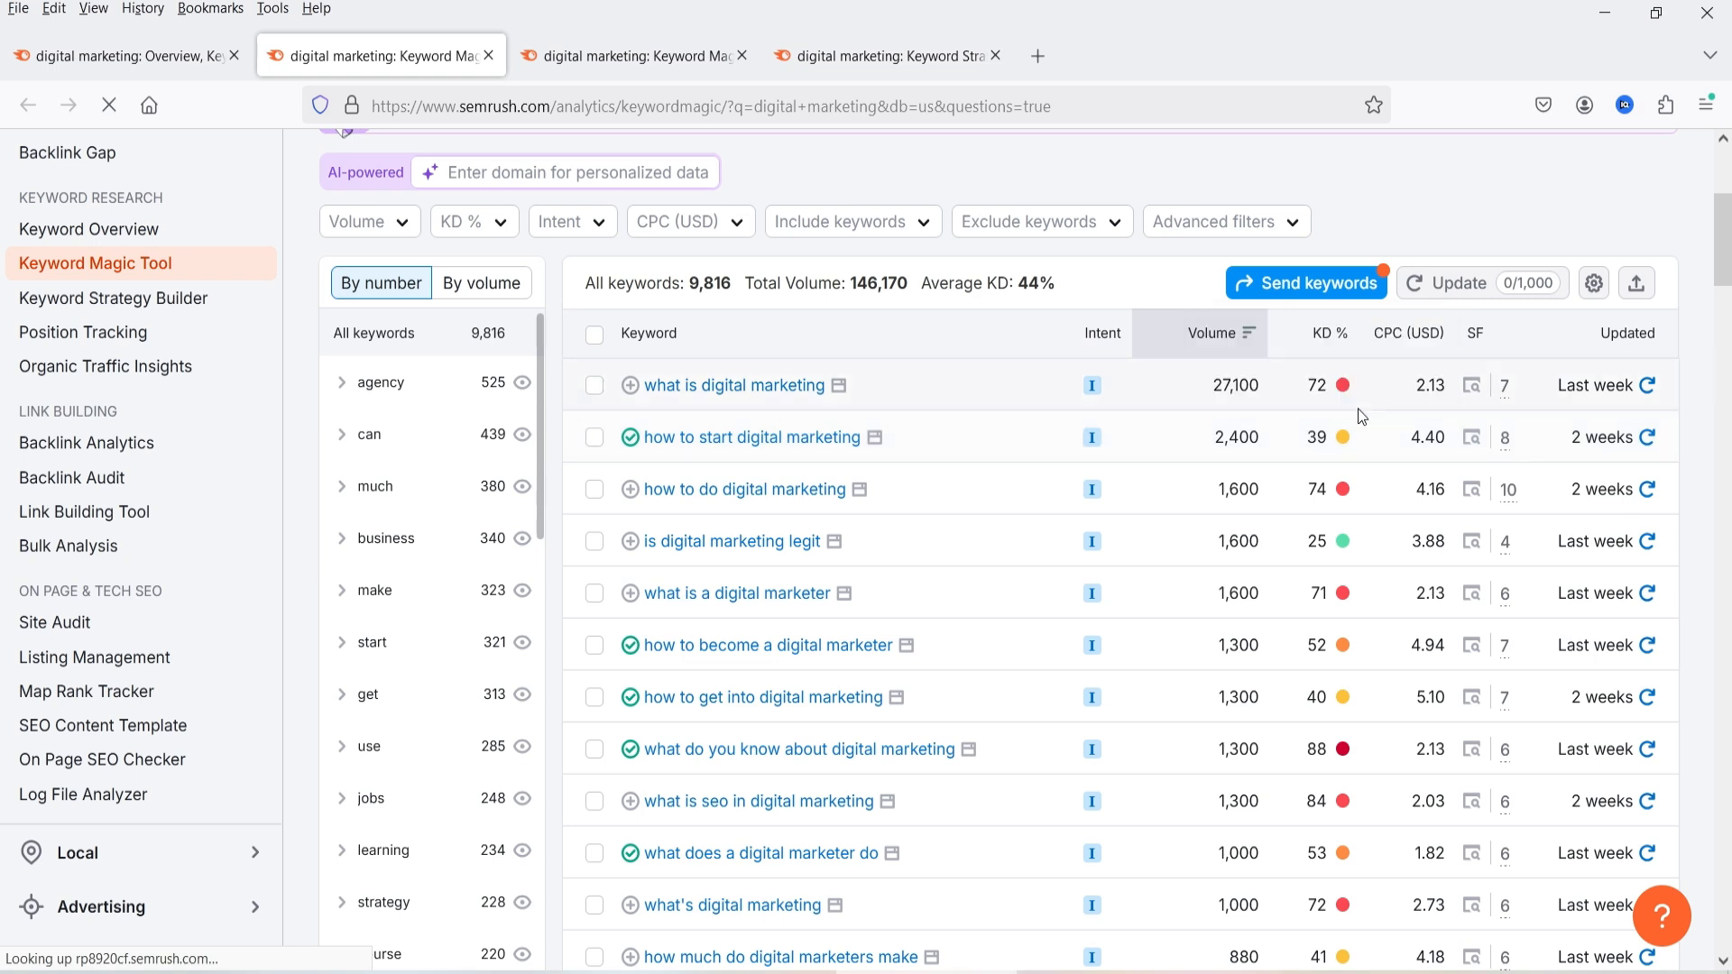
# - Filter the question keywords to a Possible keyword difficulty of 30–49% and review the resulting questions
pyautogui.click(469, 222)
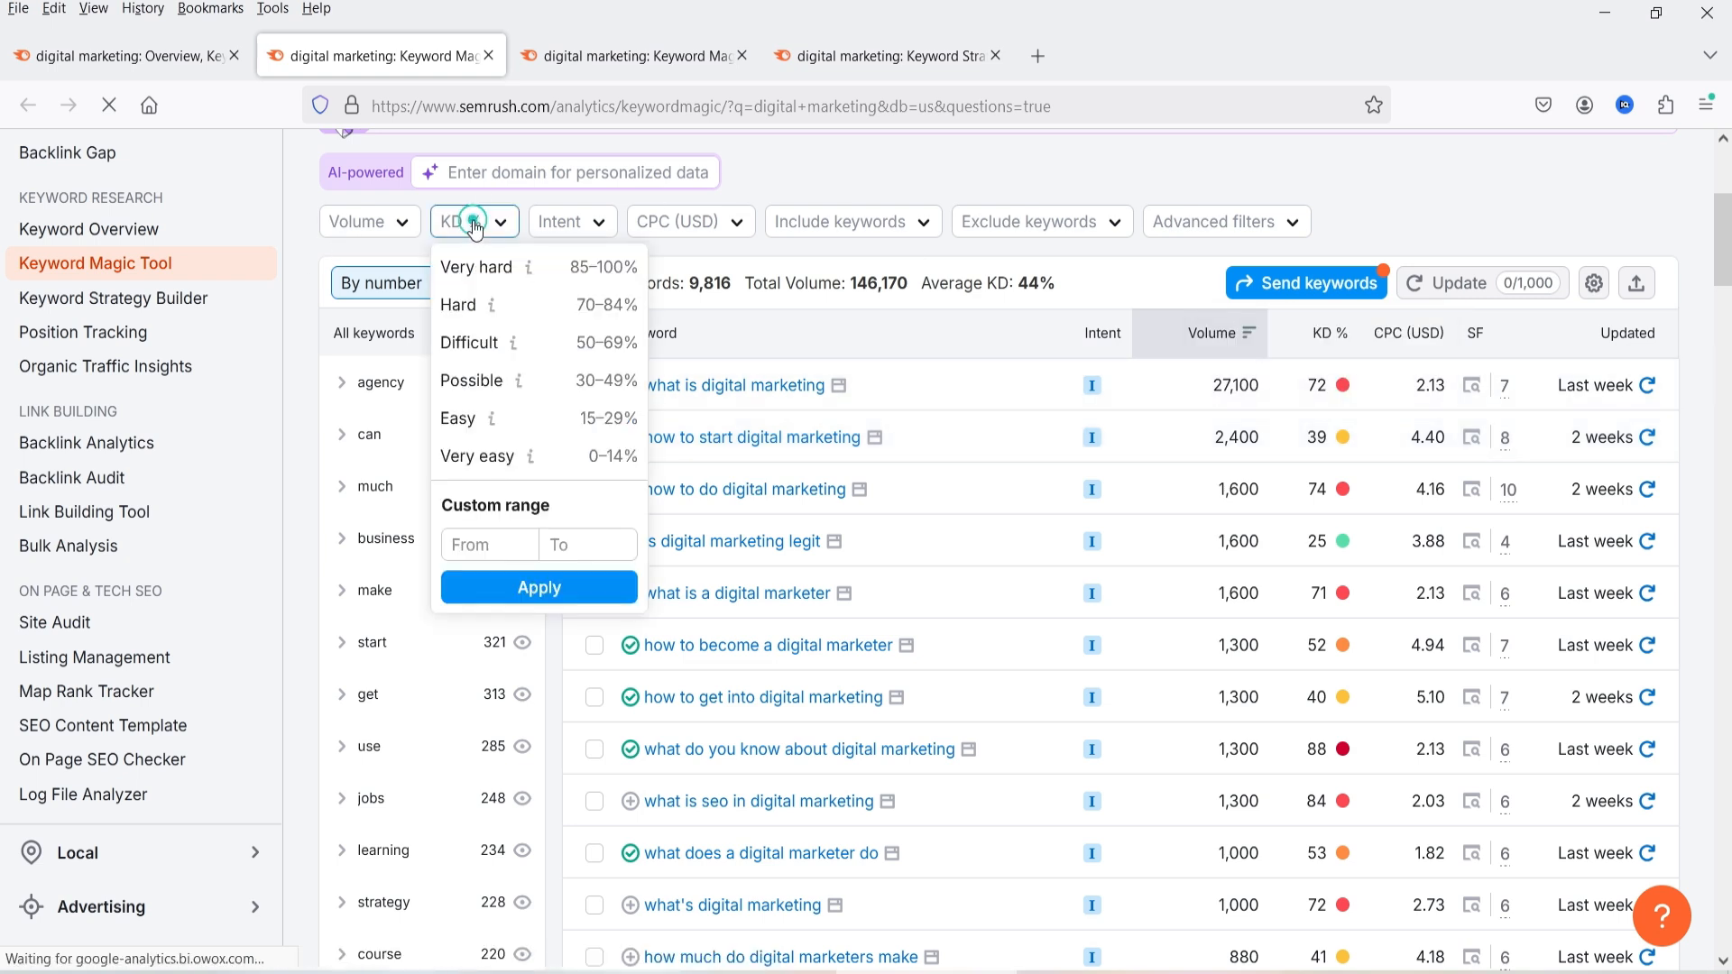
pyautogui.click(496, 383)
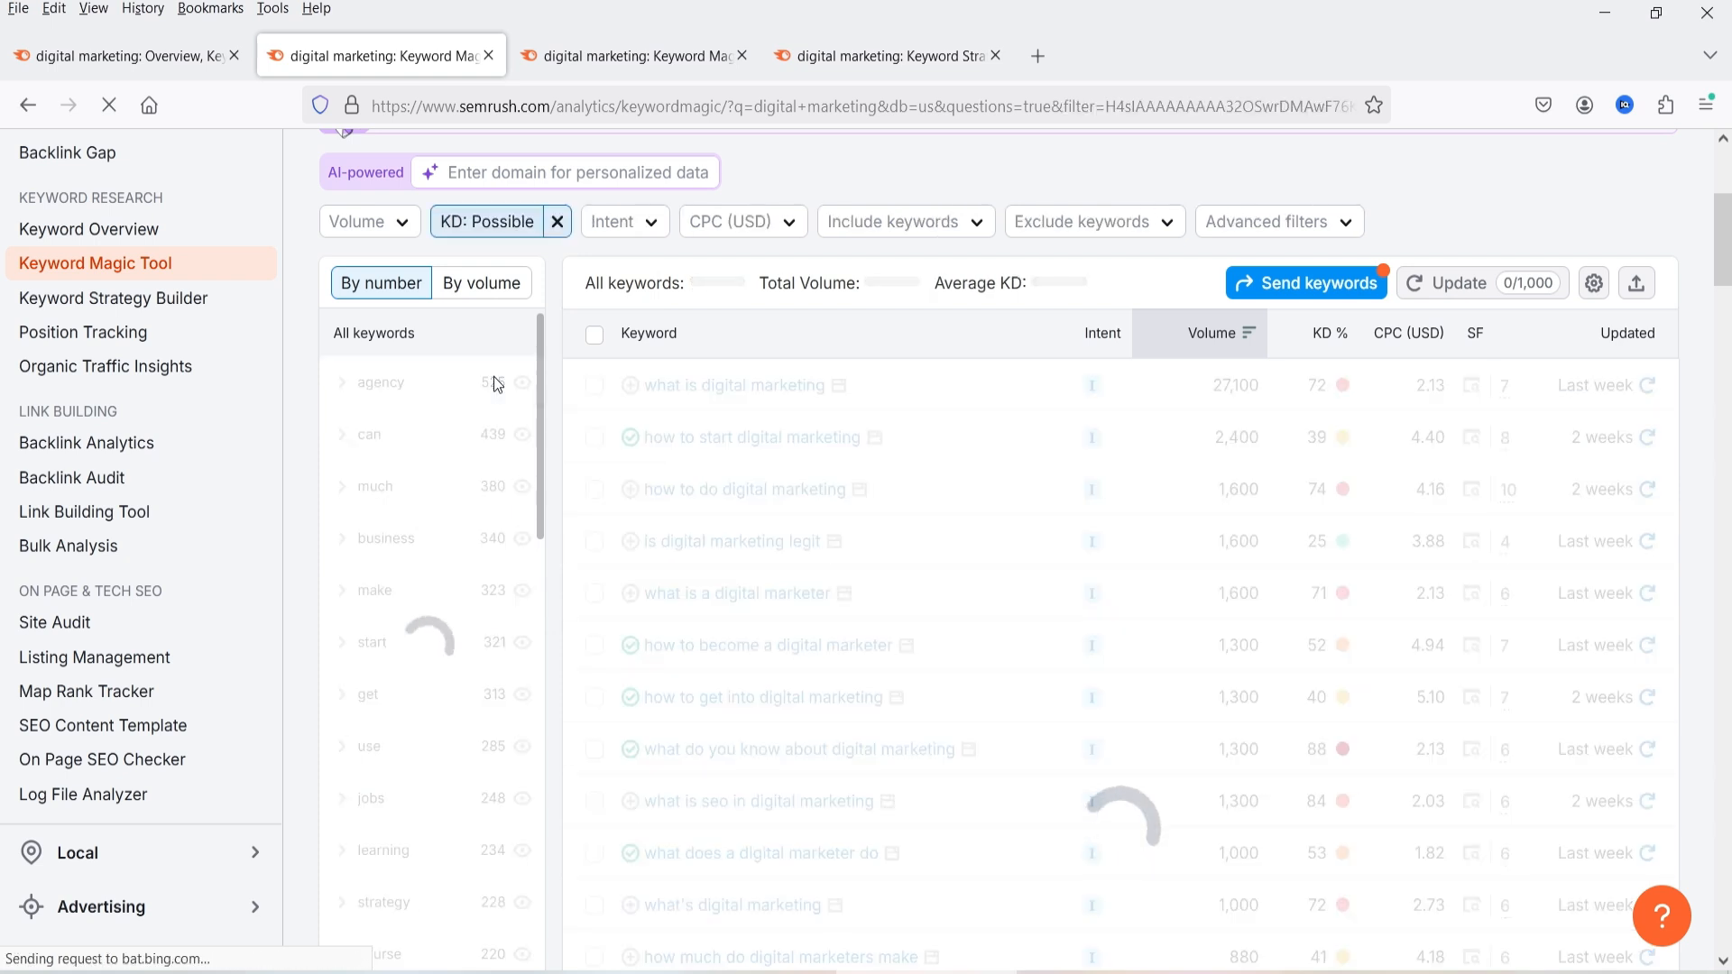
pyautogui.scroll(4, 494, 379)
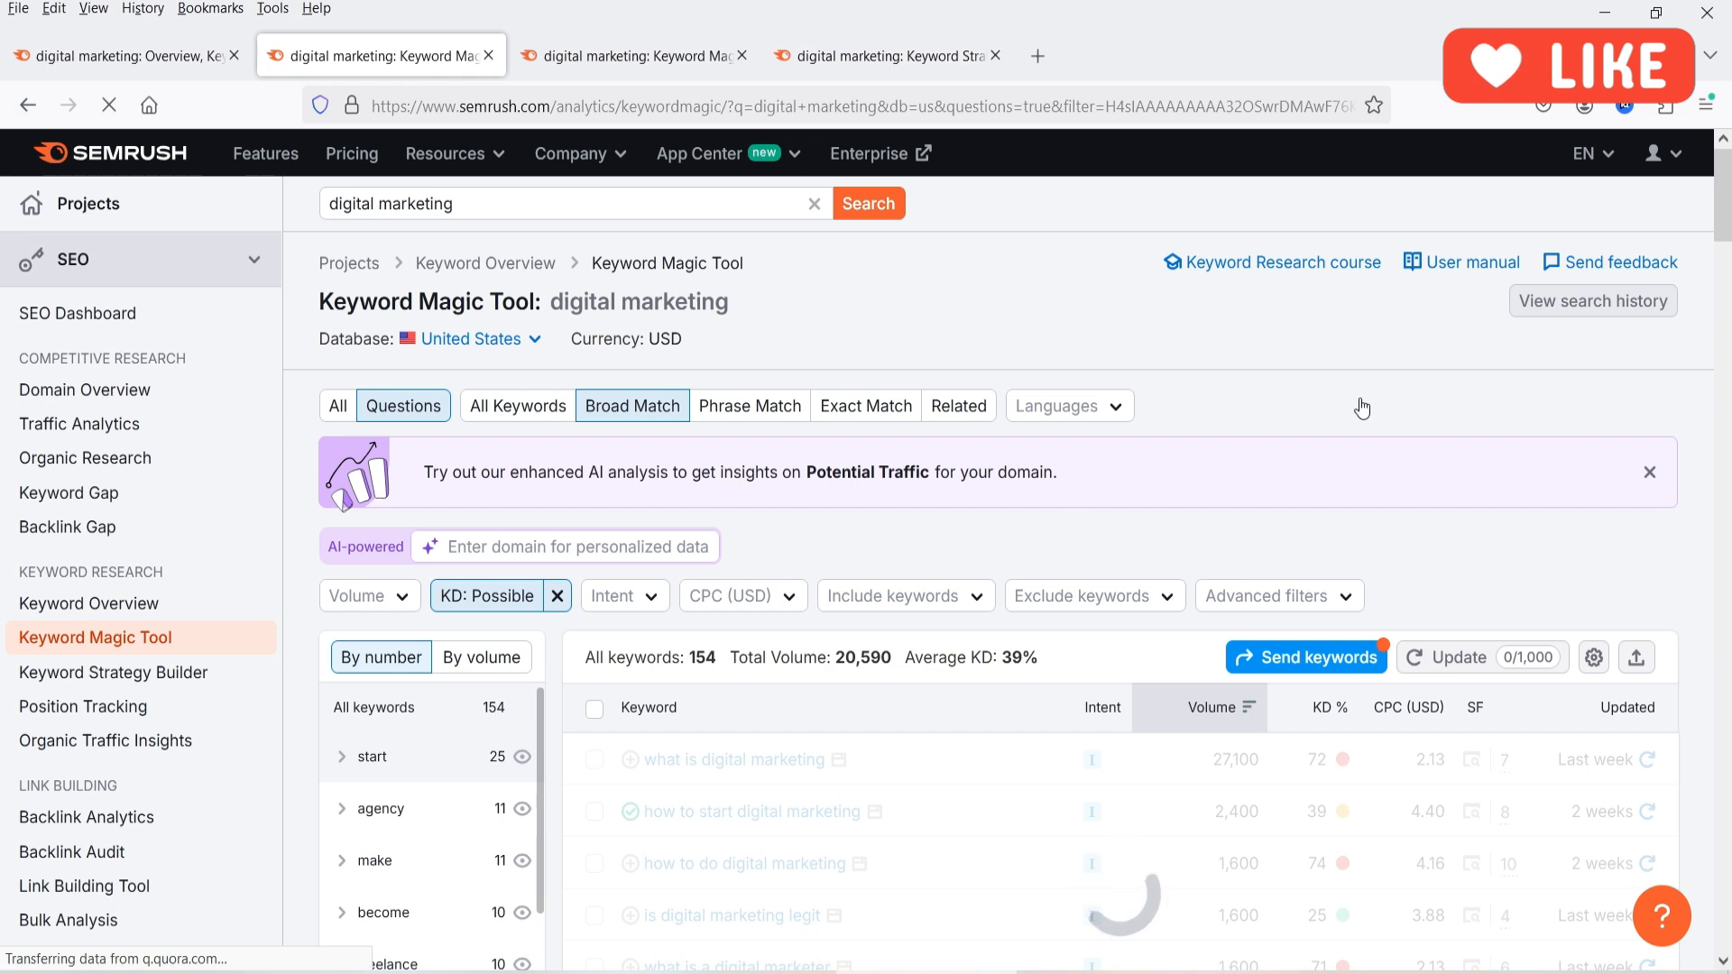
pyautogui.scroll(-3, 1358, 402)
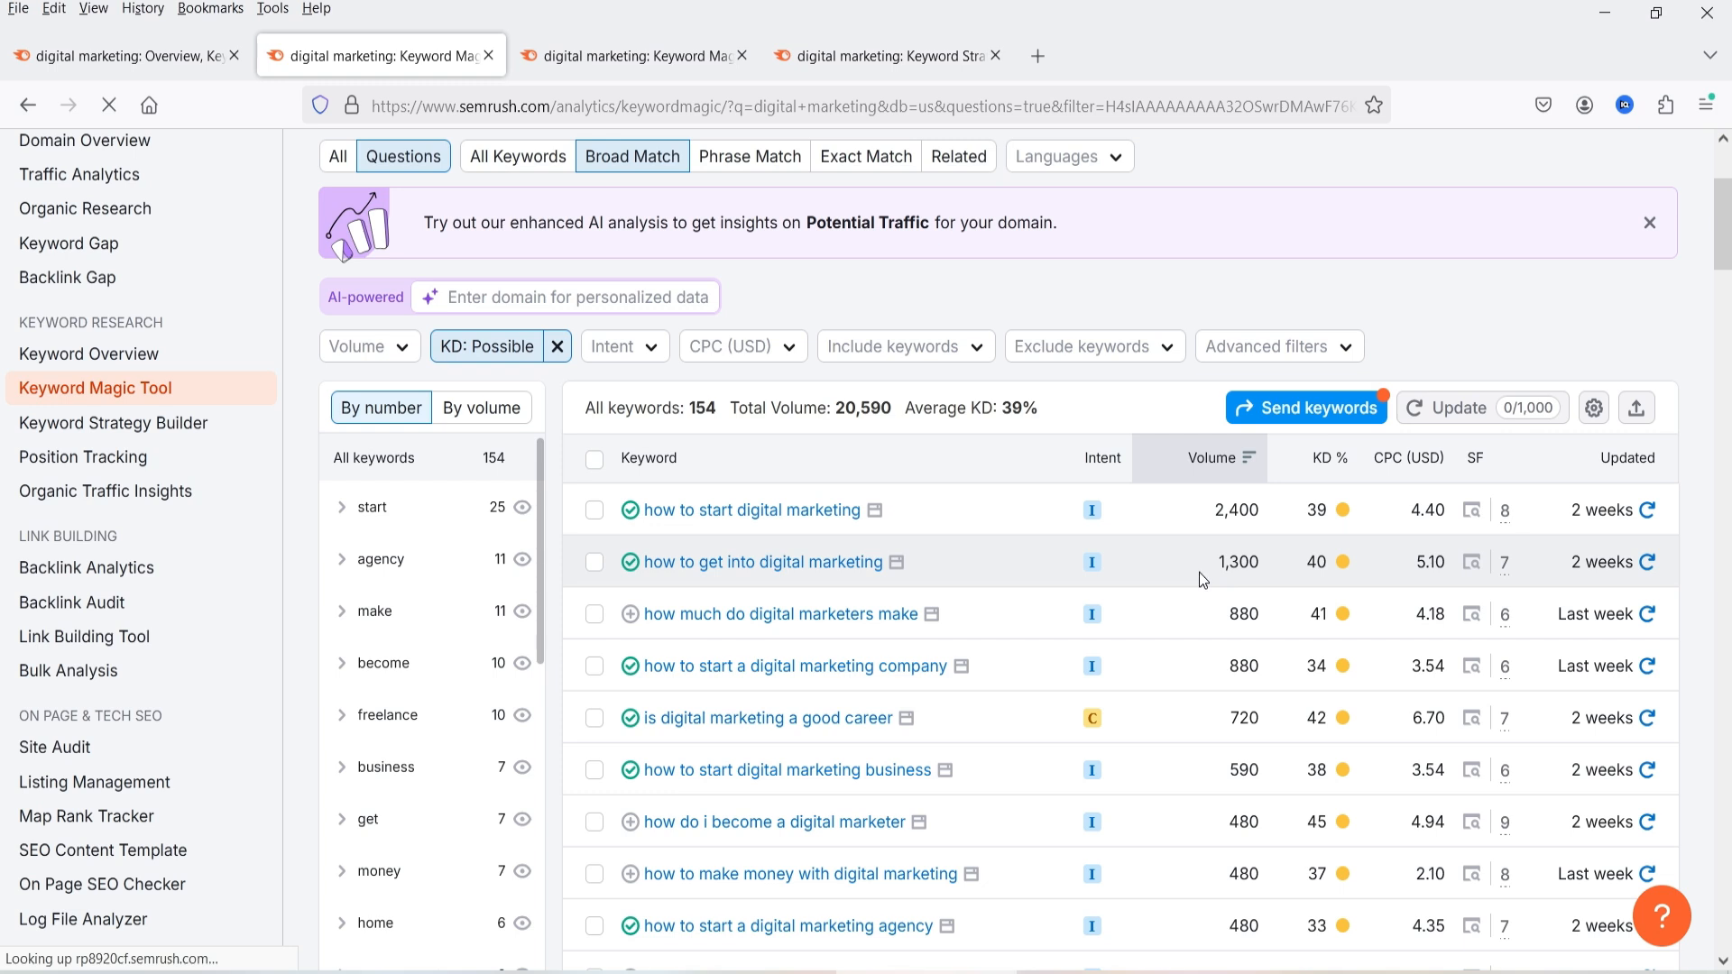
pyautogui.scroll(-5, 1337, 570)
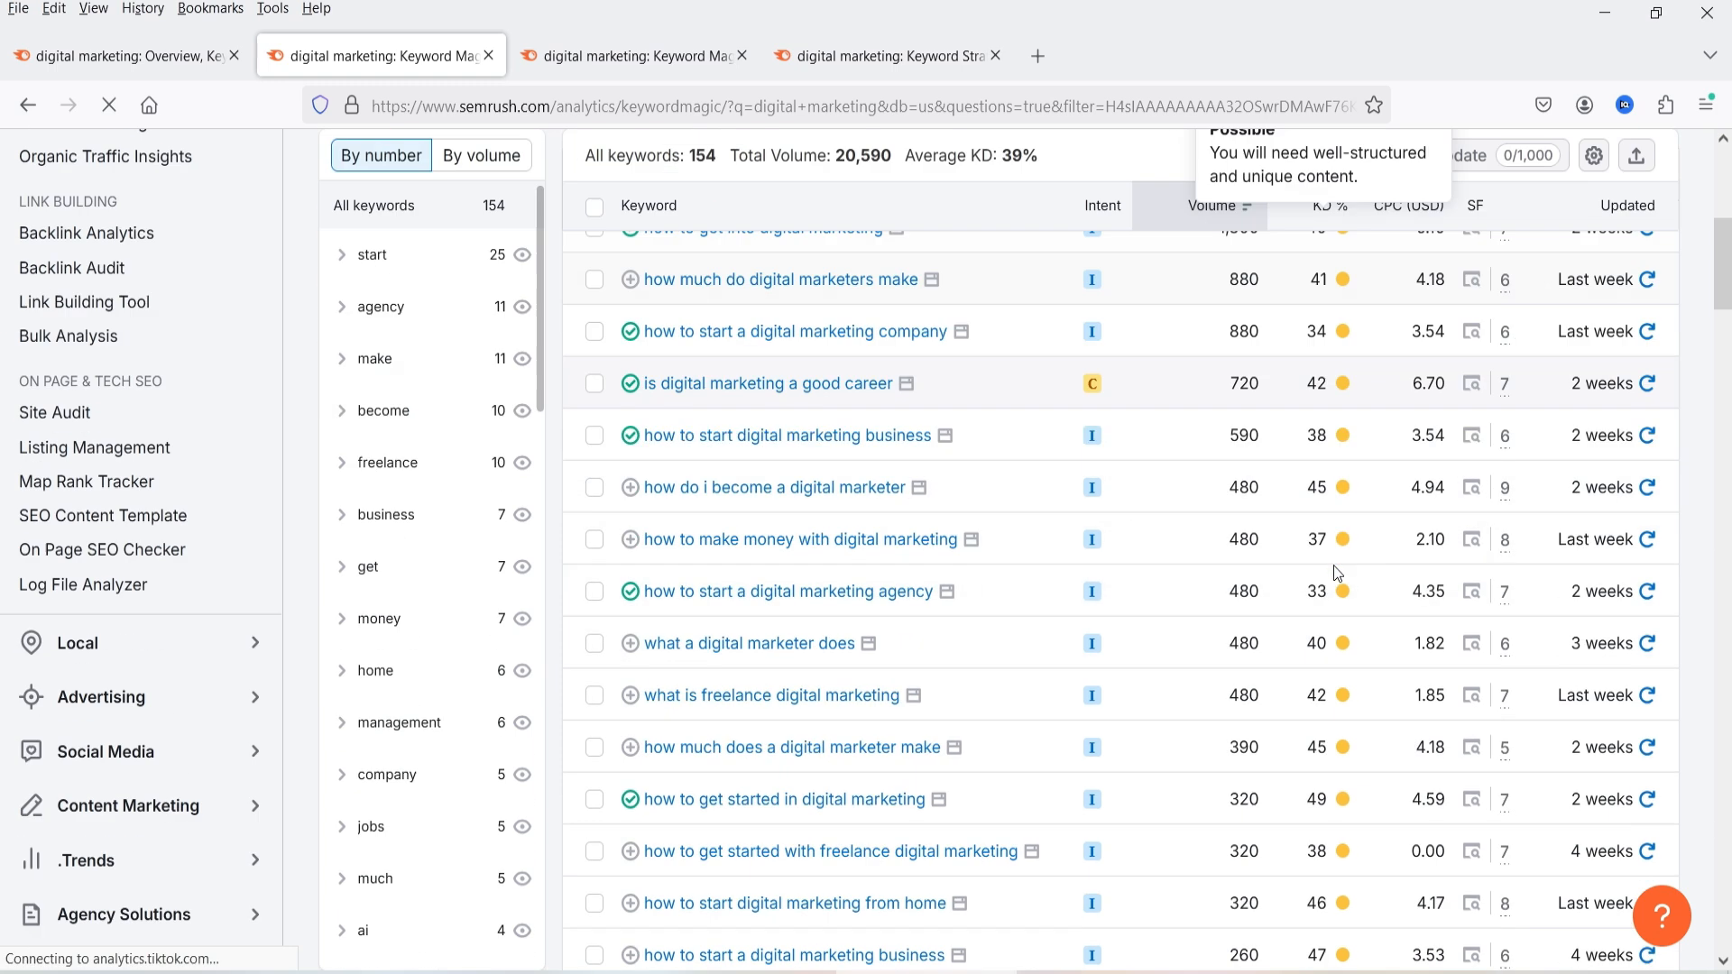
pyautogui.scroll(3, 783, 483)
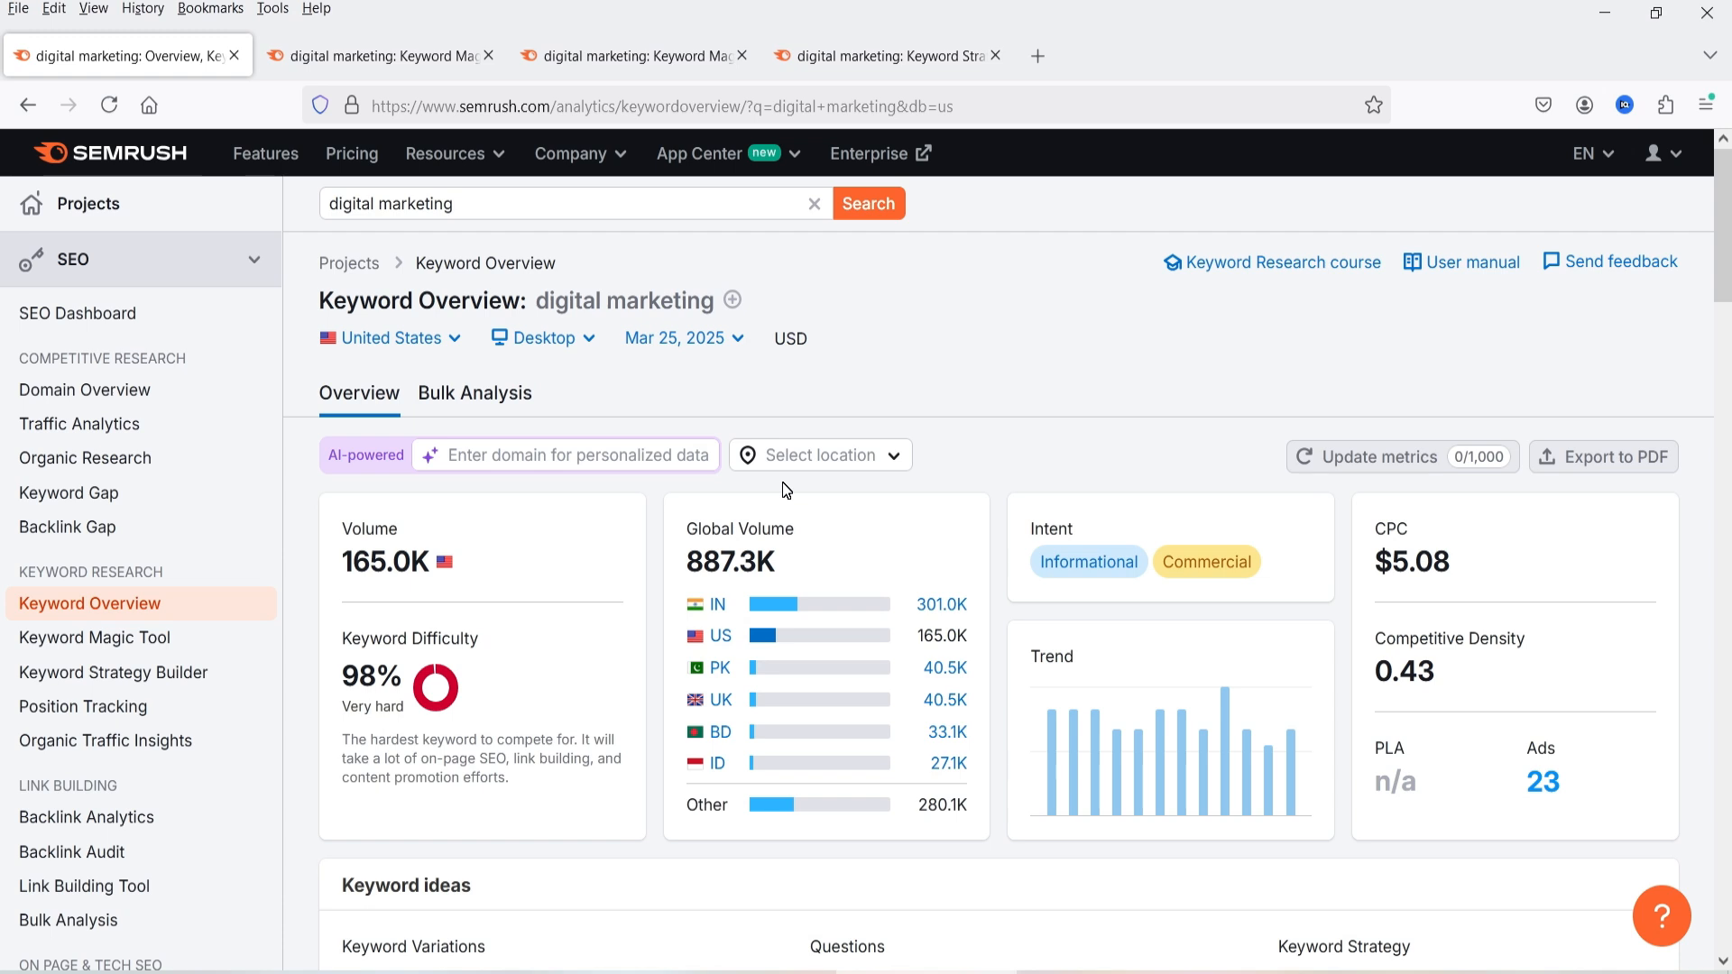
# - Switch the question keyword list's database to India
pyautogui.hotkey('ctrl', 'Tab')
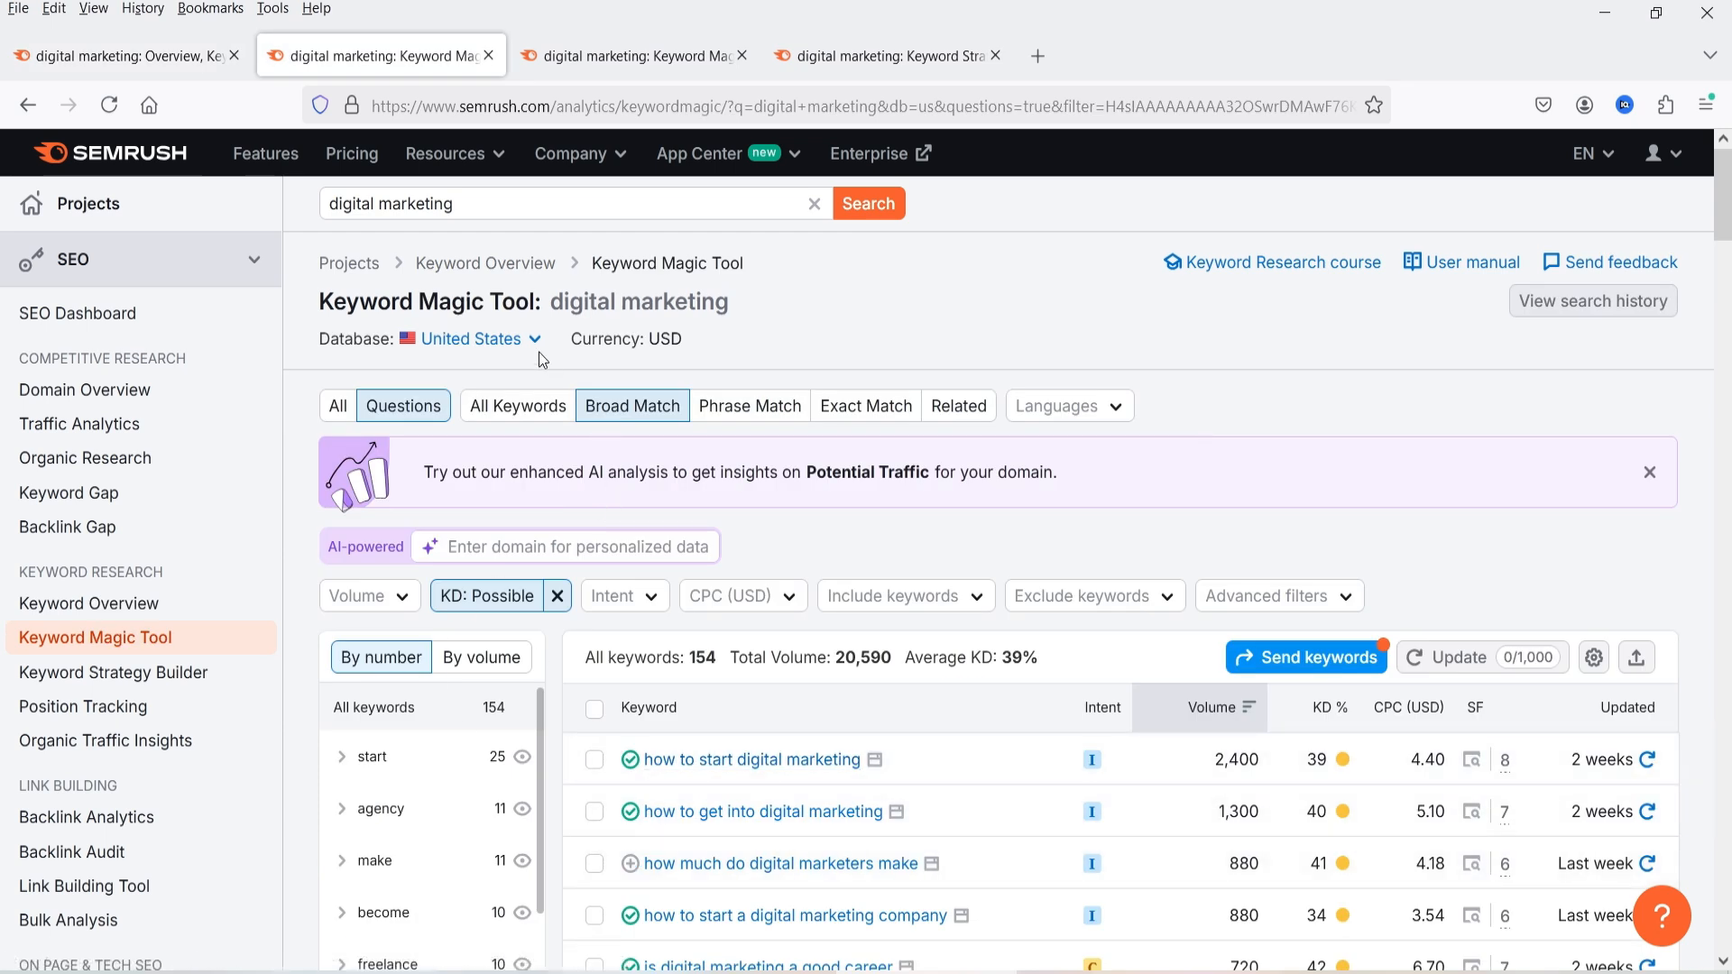
pyautogui.click(518, 339)
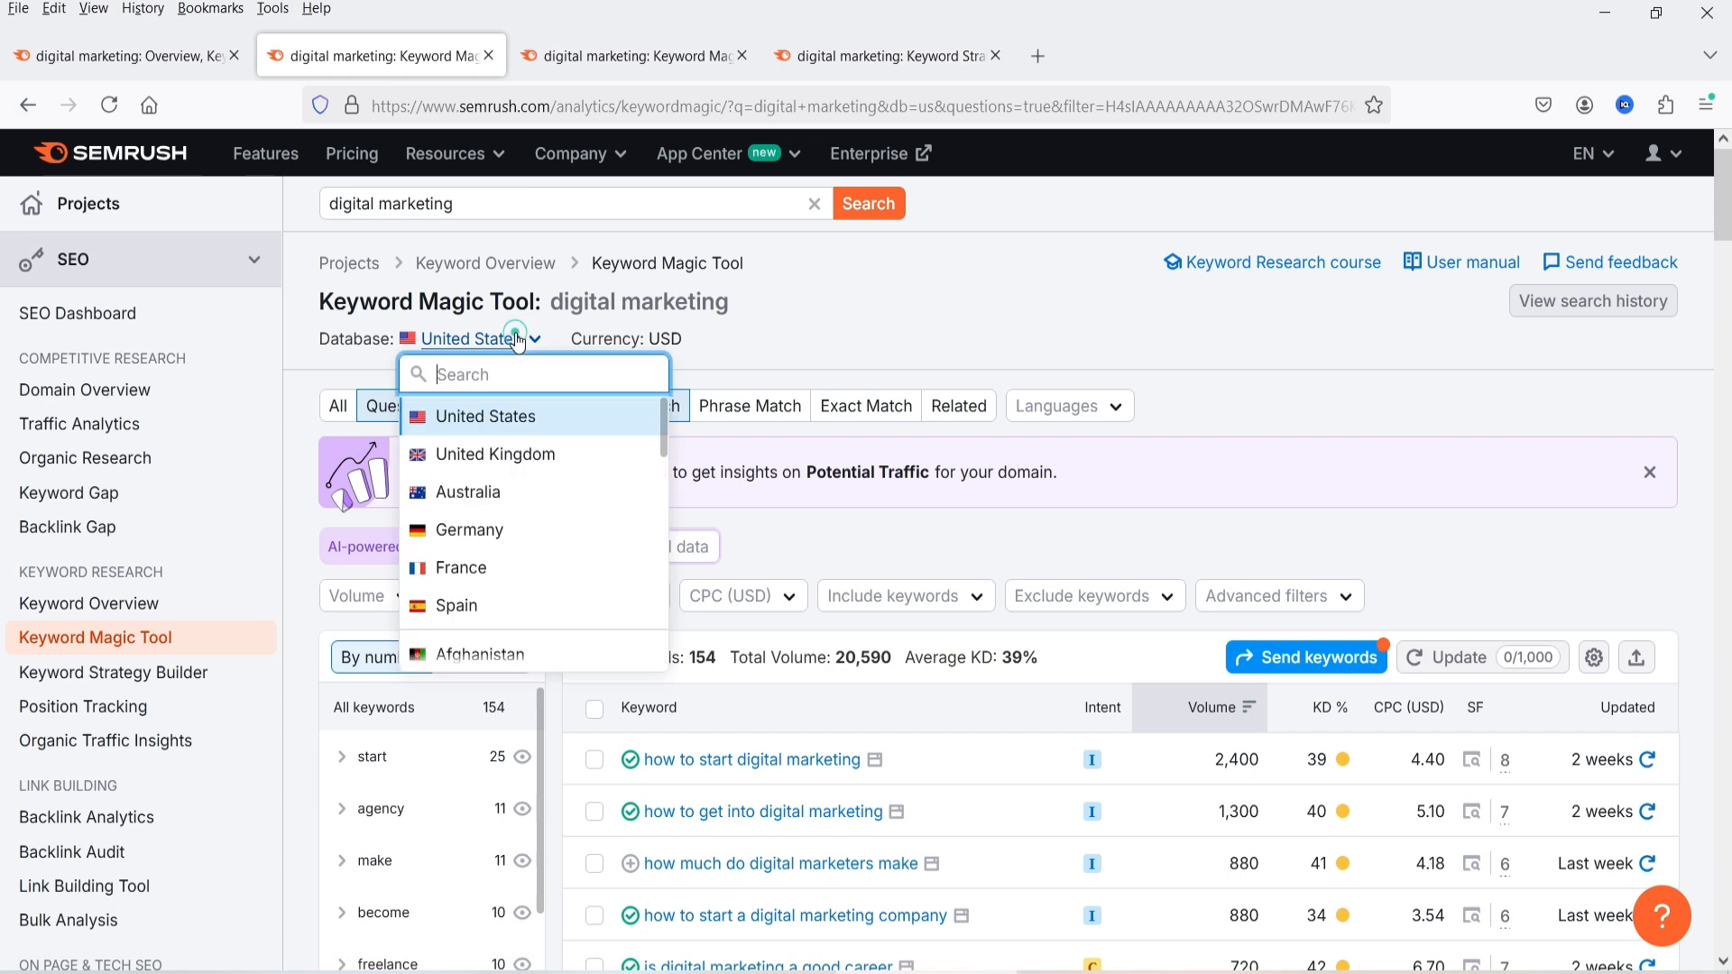
pyautogui.write('in')
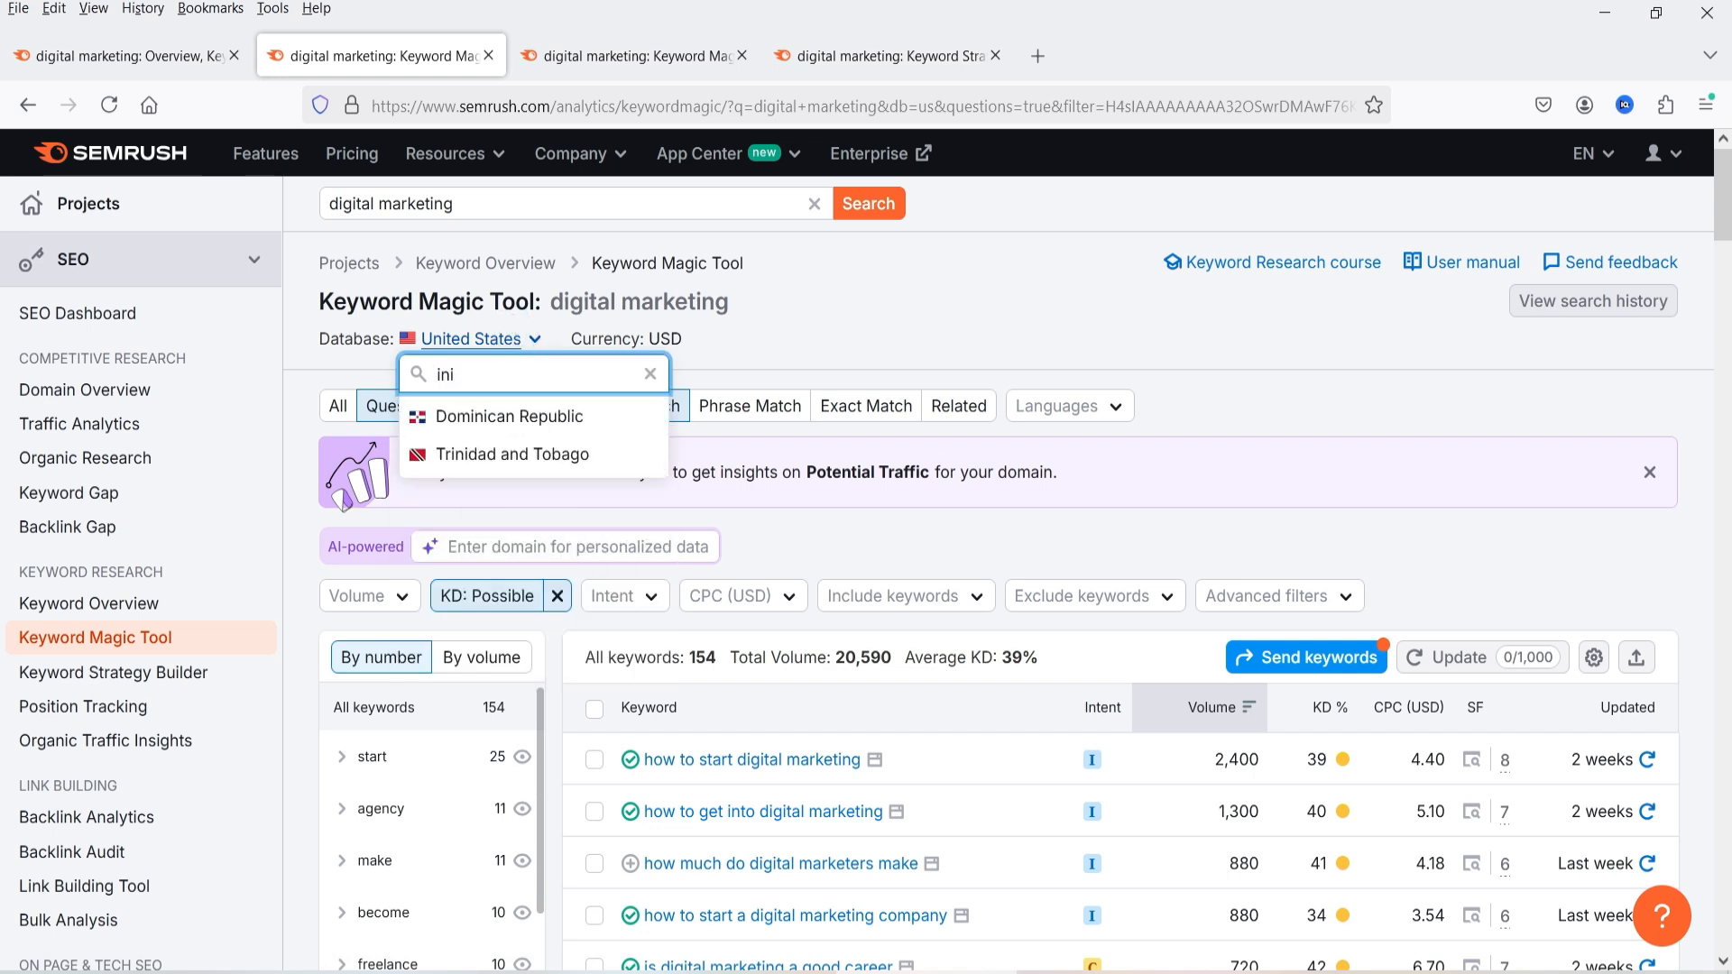
pyautogui.write('di')
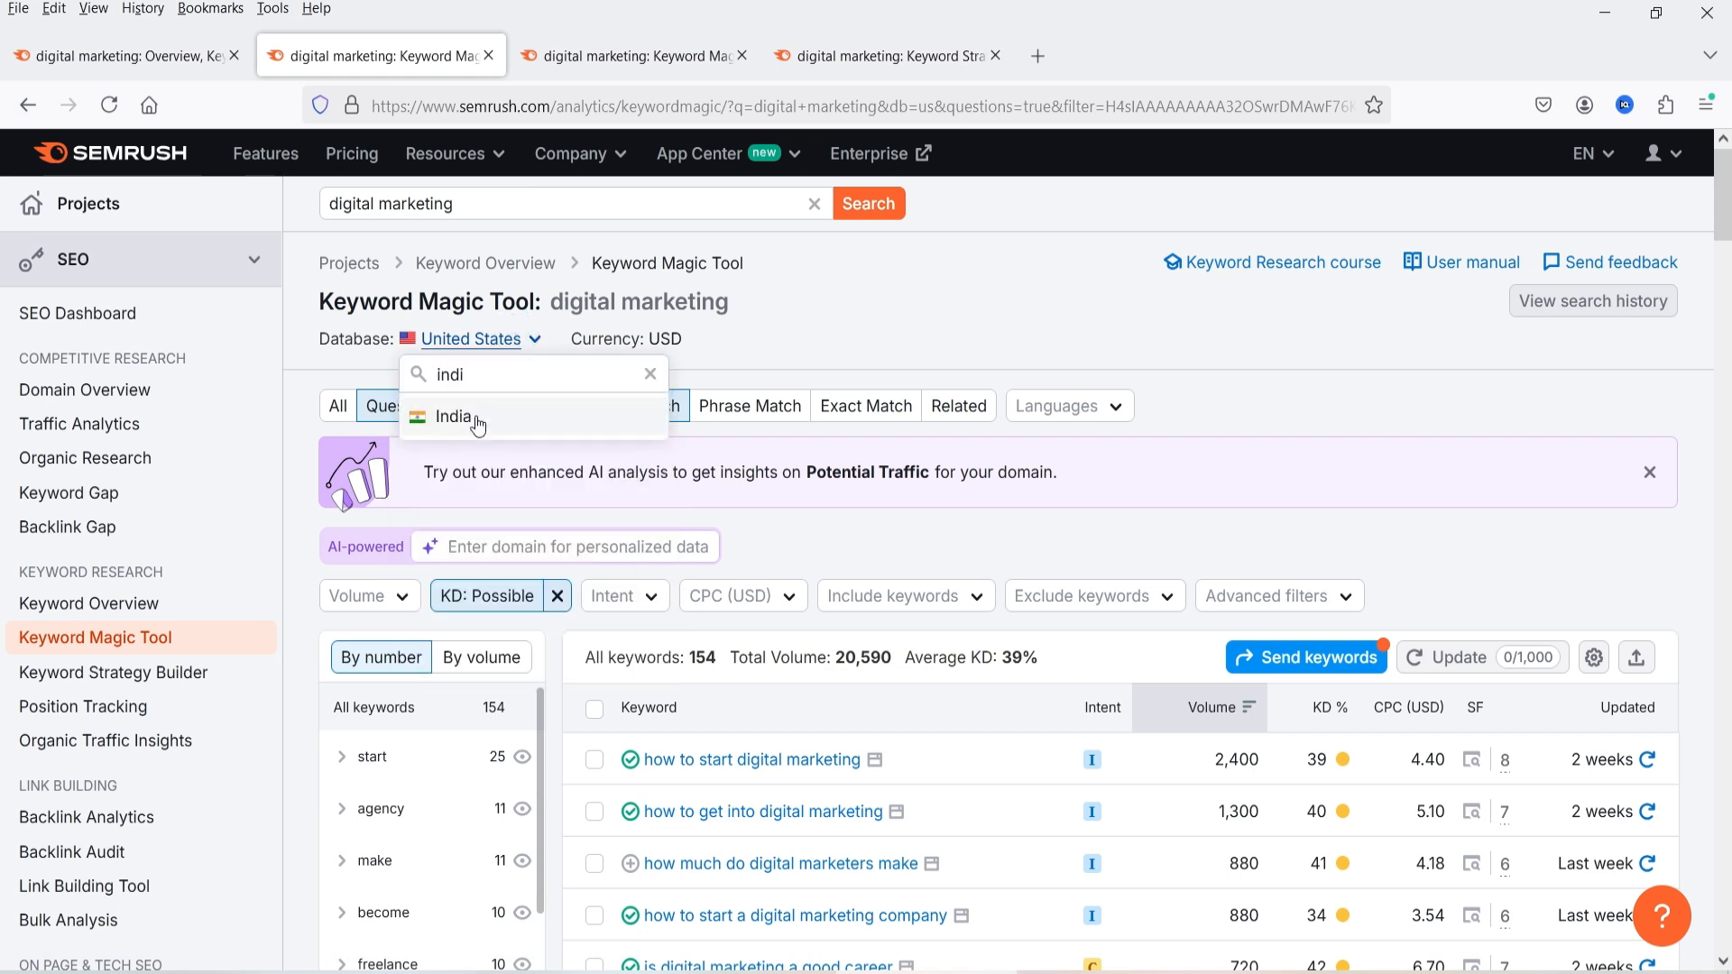
pyautogui.click(365, 415)
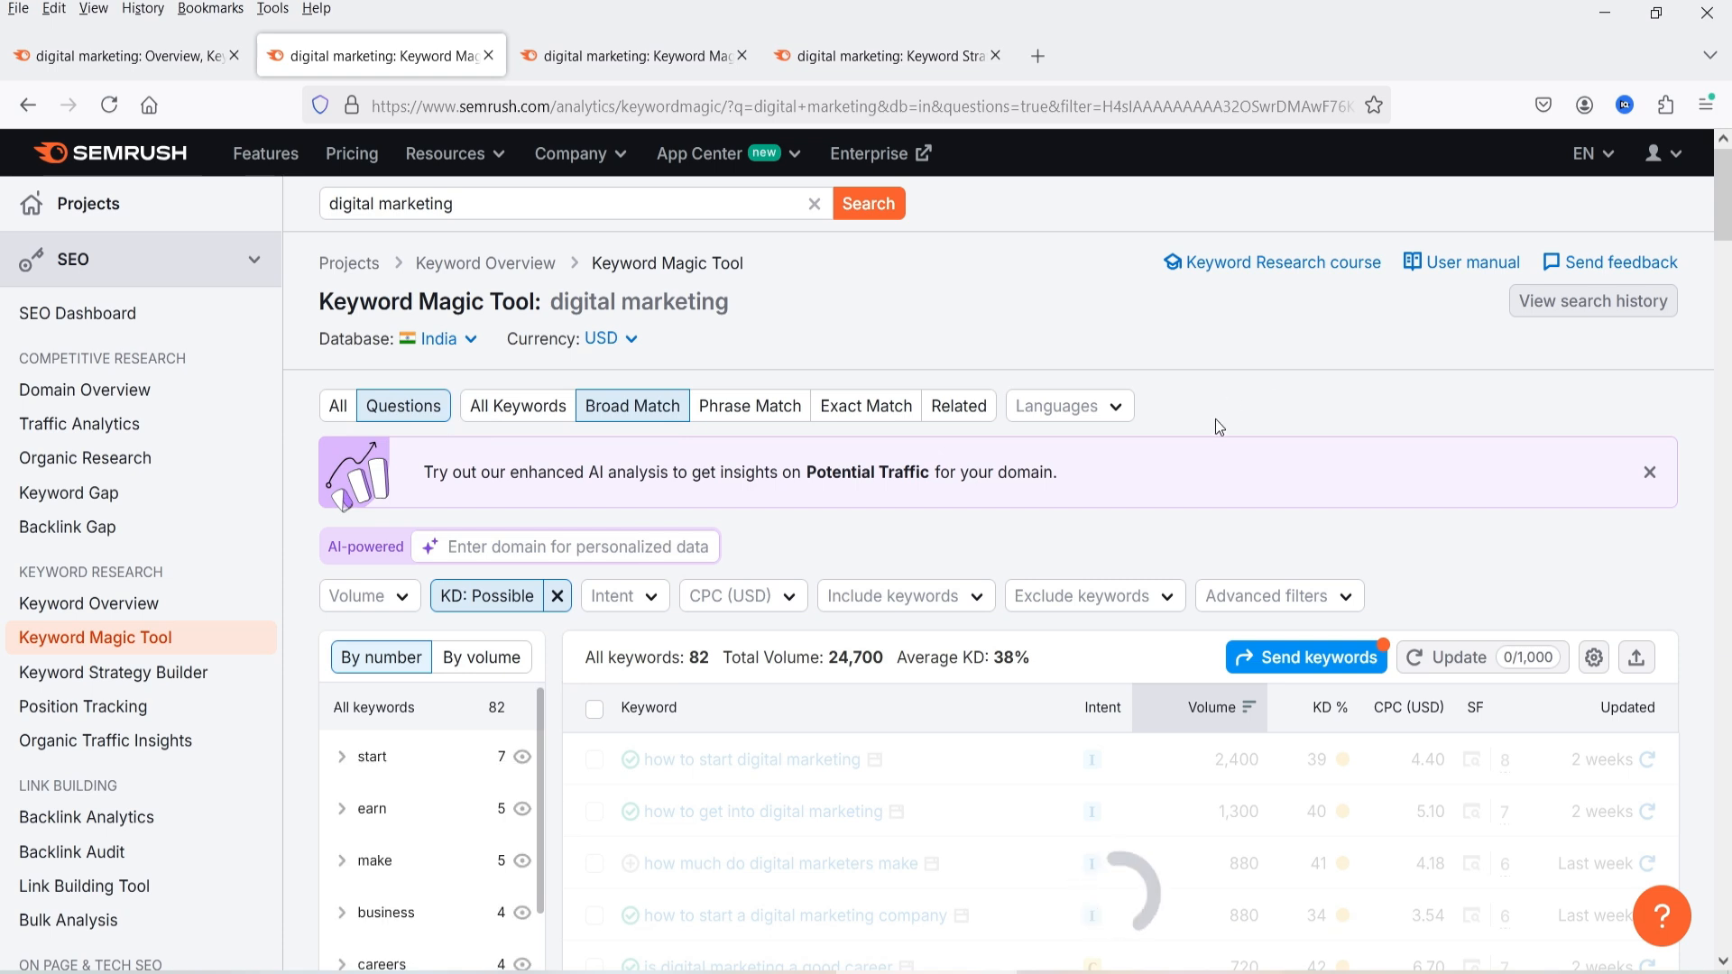
pyautogui.scroll(-3, 1164, 568)
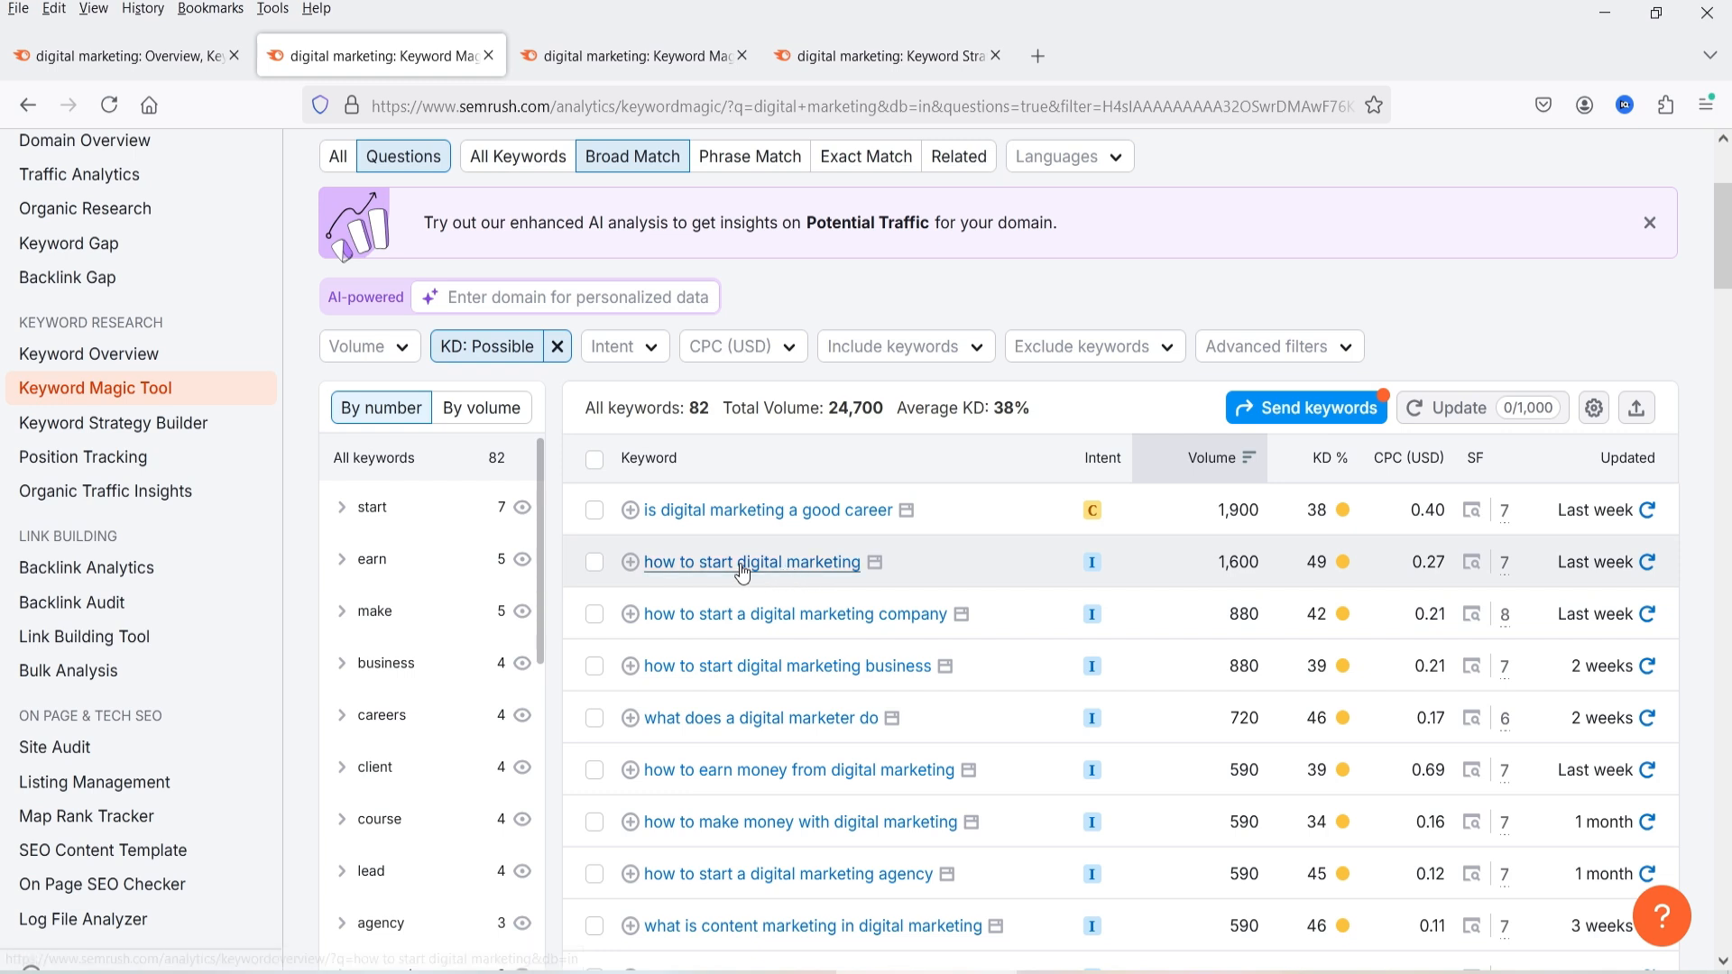
# - Open the Keyword Overview for "how to start digital marketing" and review its volume, difficulty, trend and keyword ideas
pyautogui.click(781, 567)
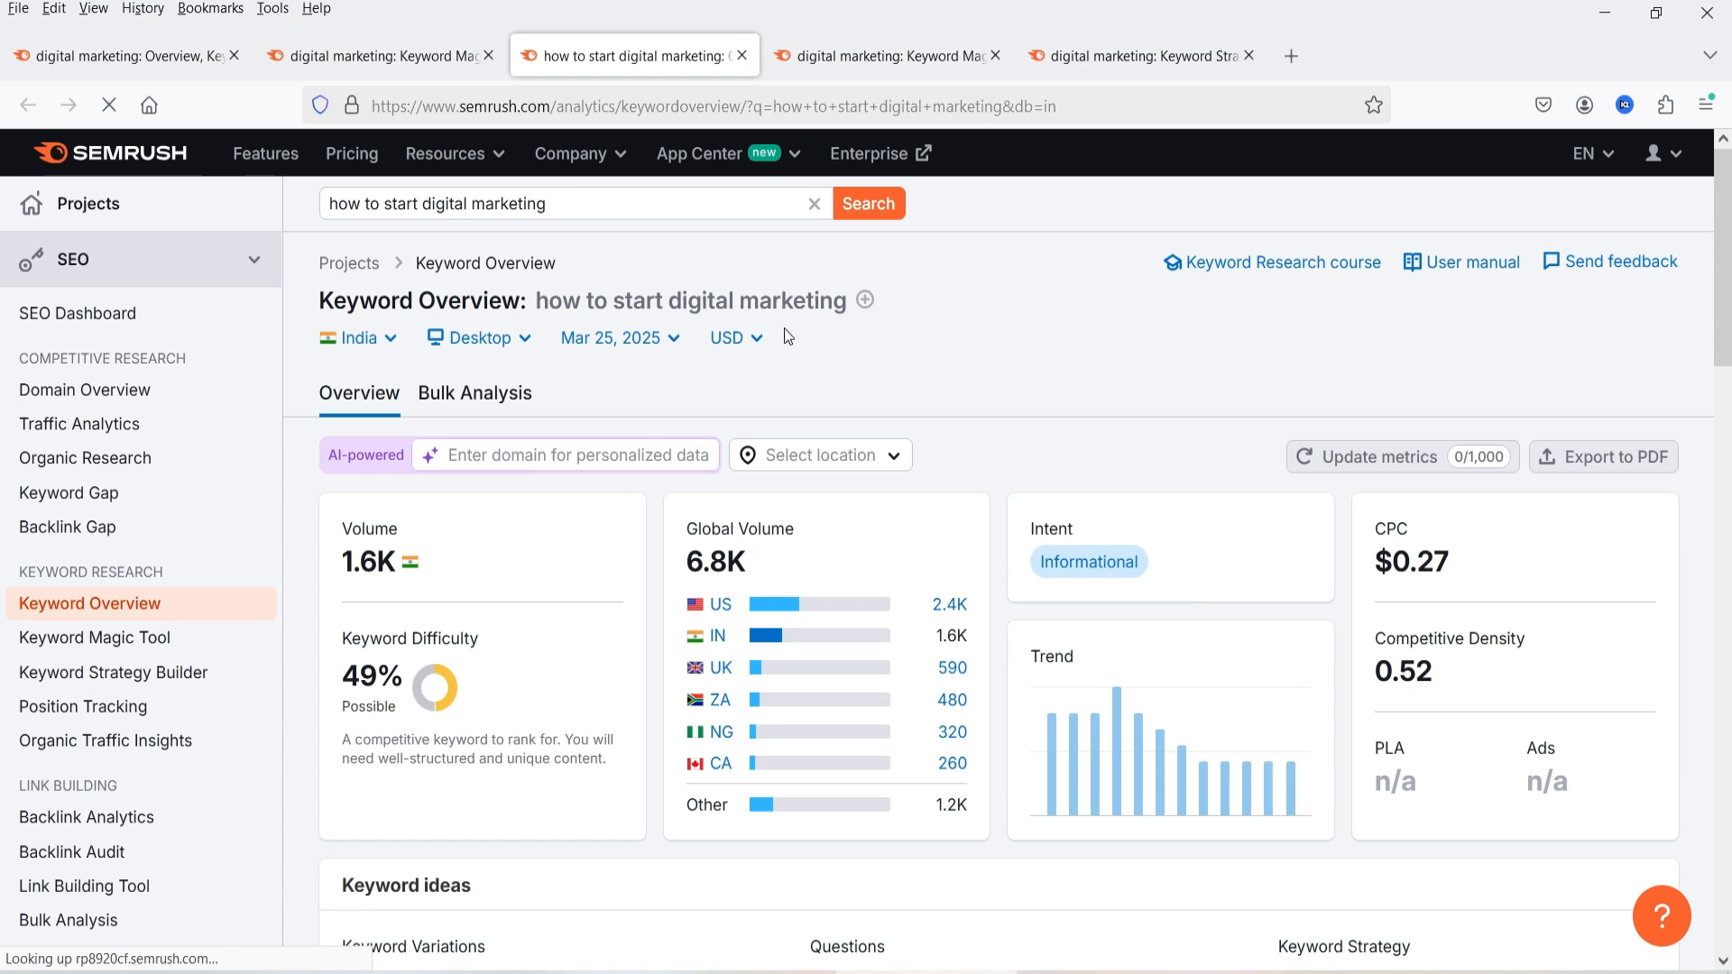
pyautogui.scroll(-2, 868, 355)
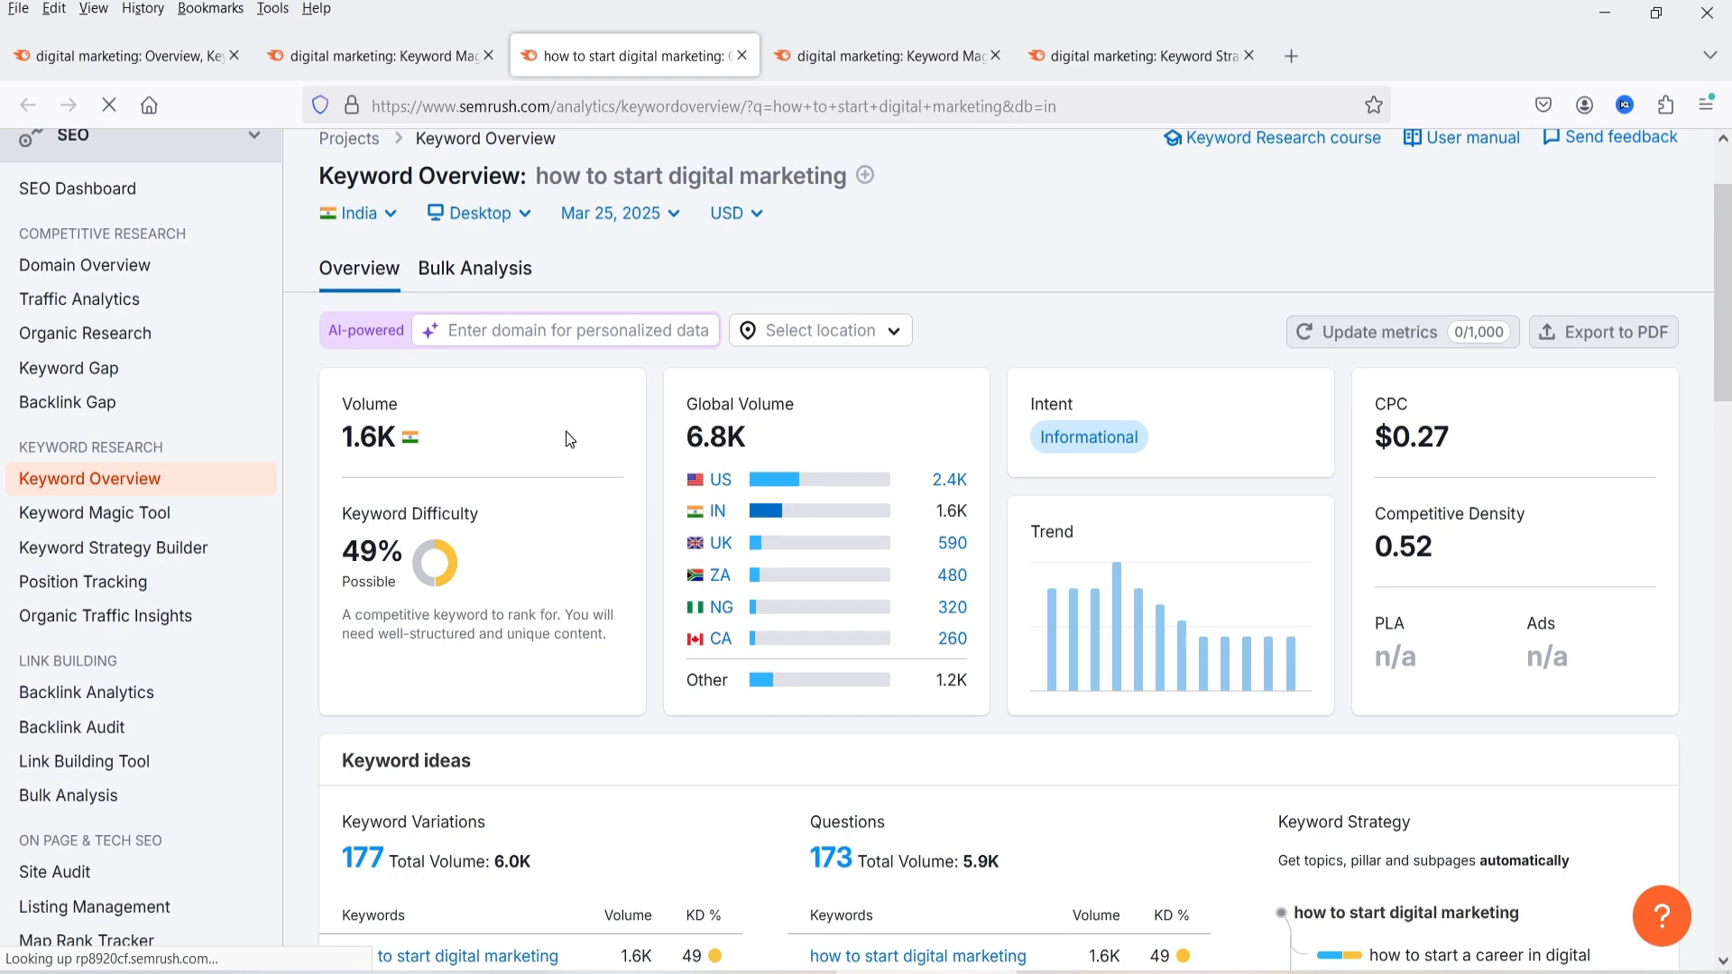
pyautogui.scroll(-2, 570, 429)
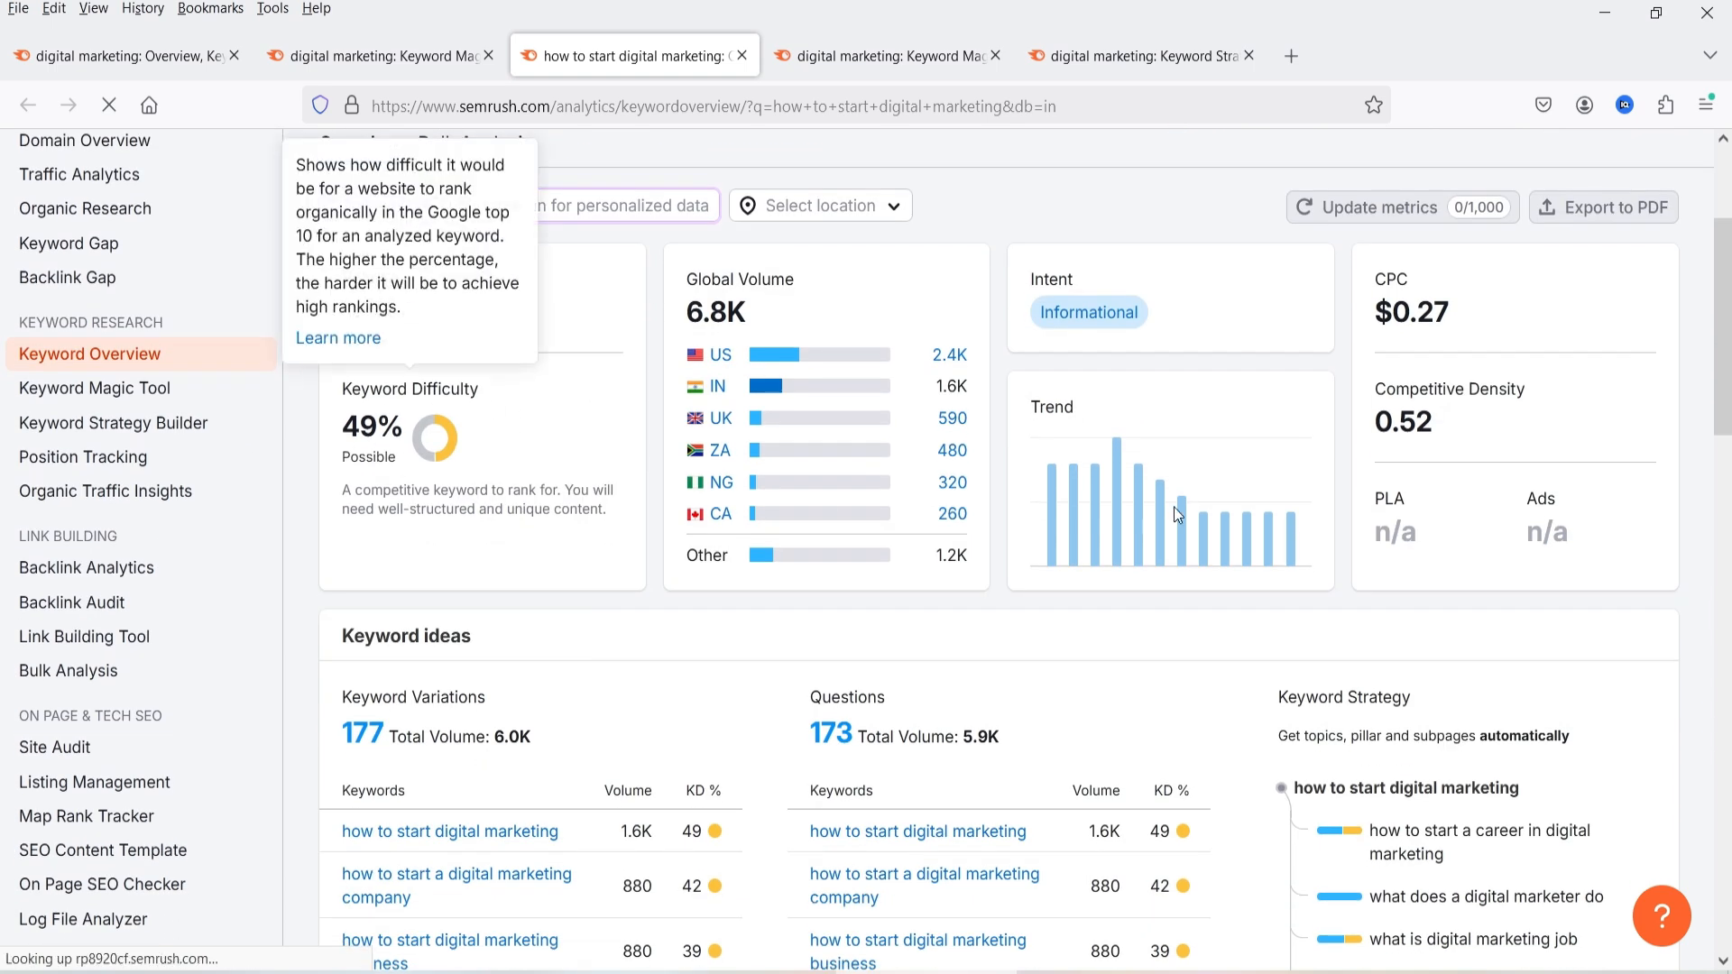
pyautogui.scroll(-2, 1173, 507)
pyautogui.scroll(-2, 1182, 515)
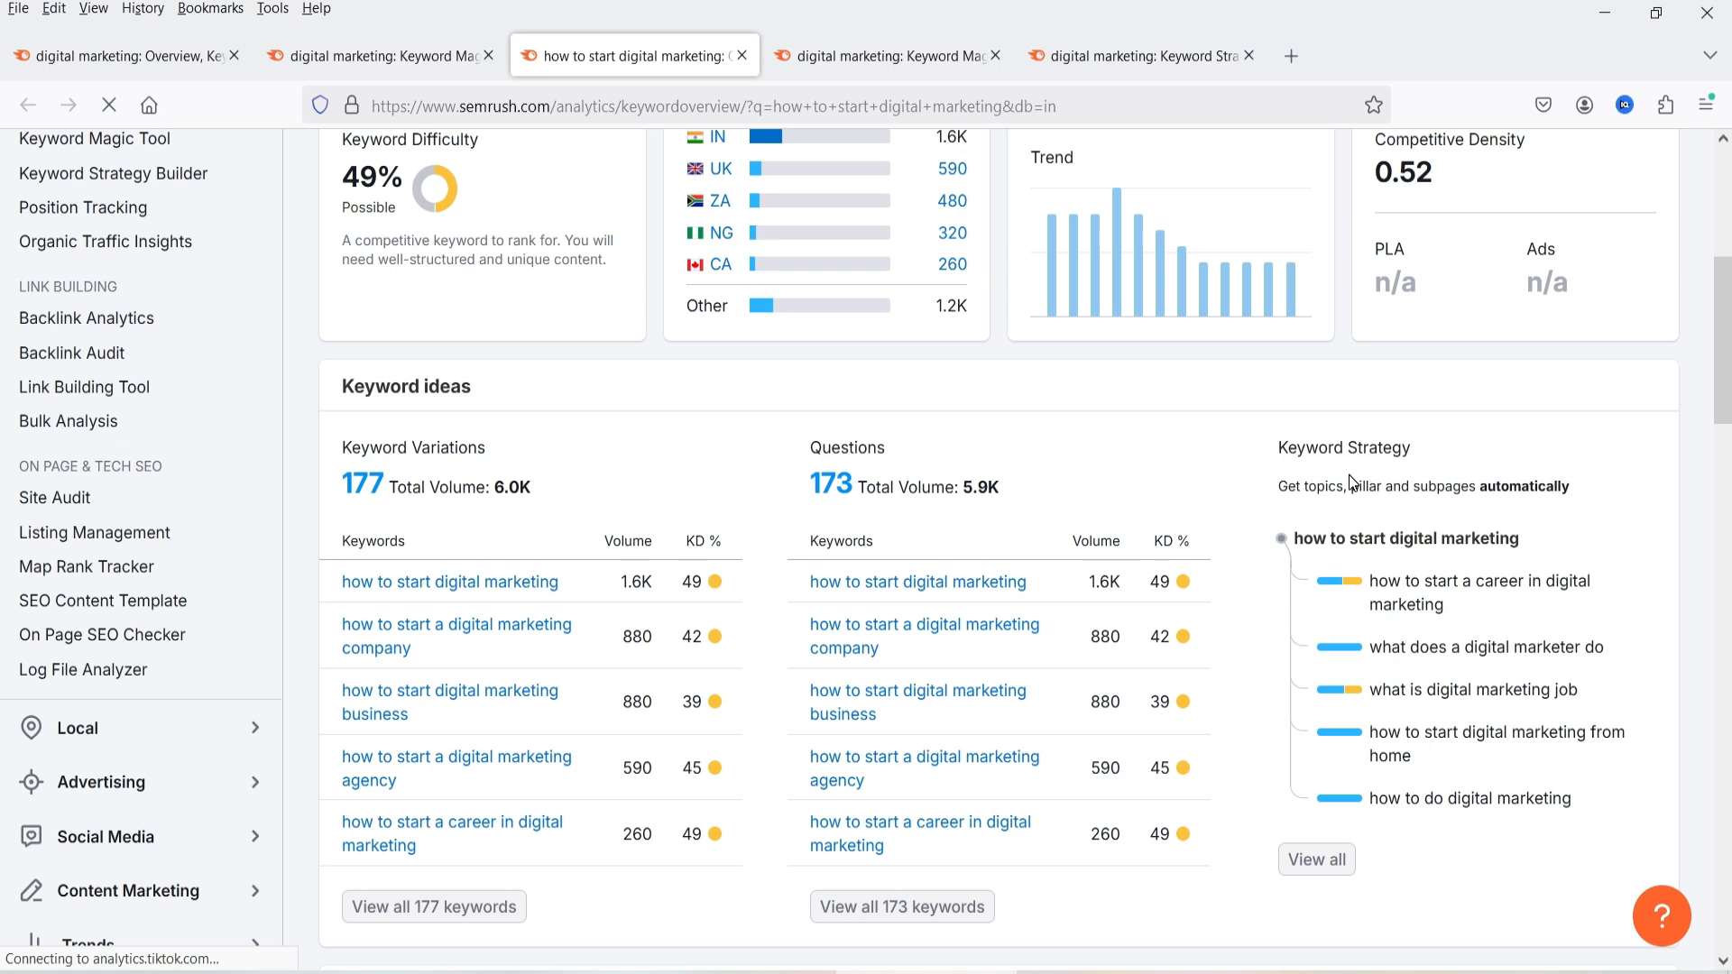
pyautogui.scroll(4, 712, 314)
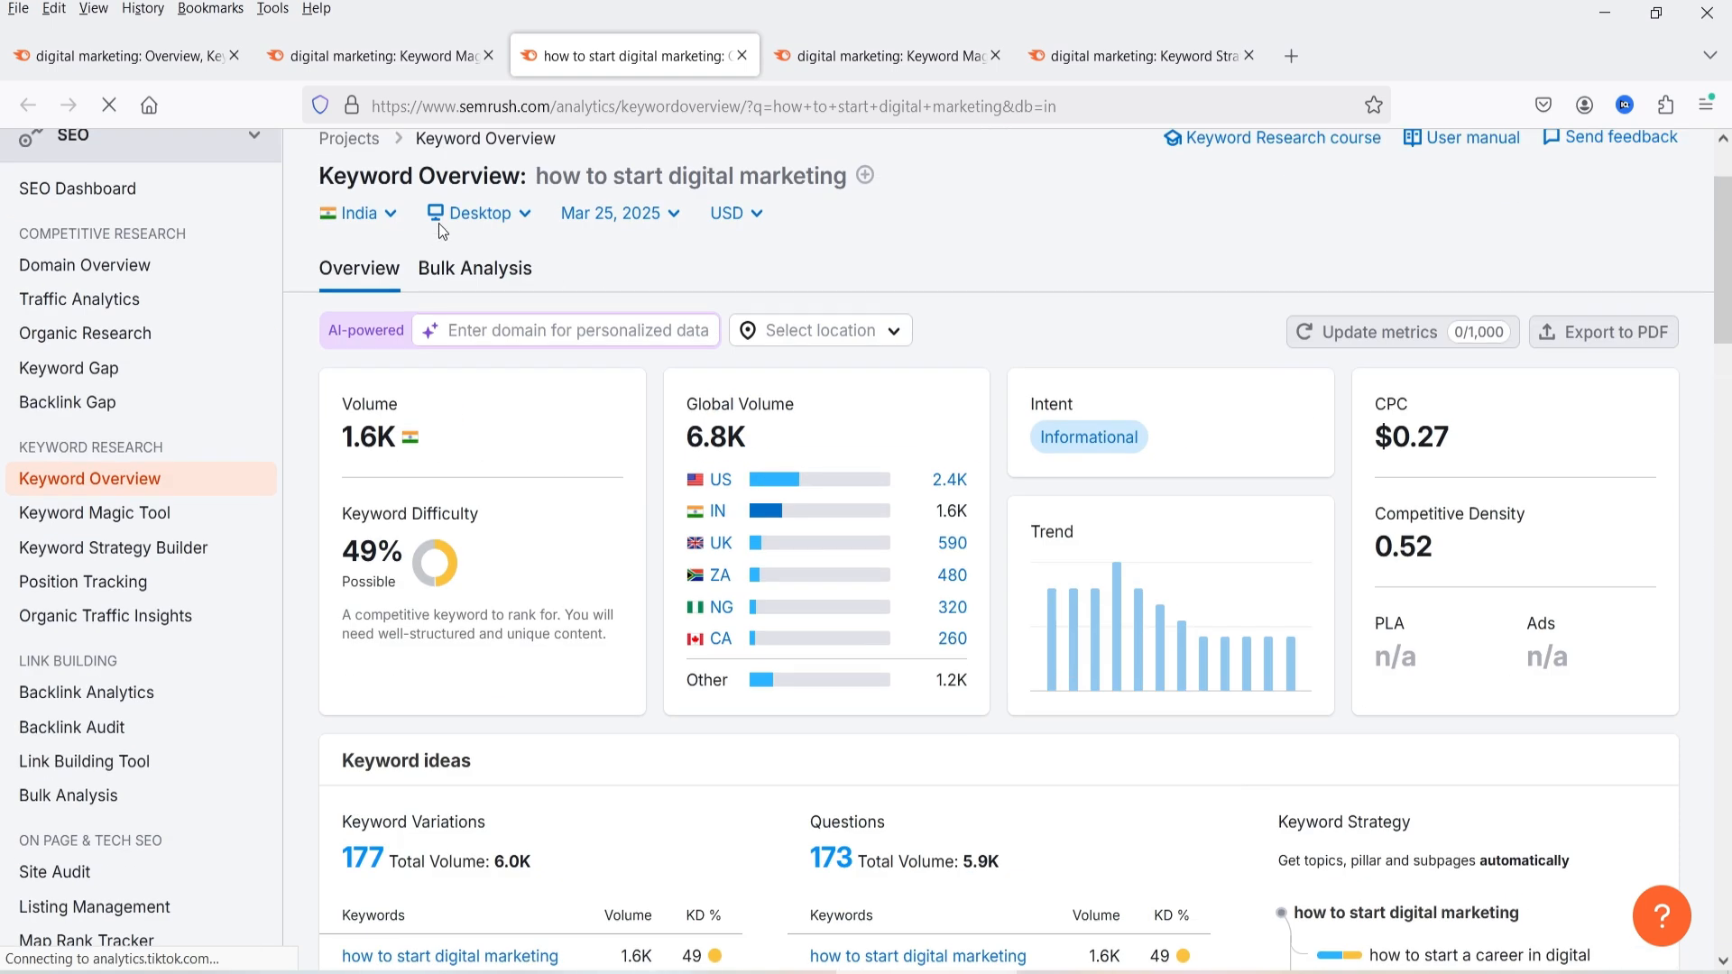
pyautogui.moveTo(539, 174); pyautogui.dragTo(848, 176)
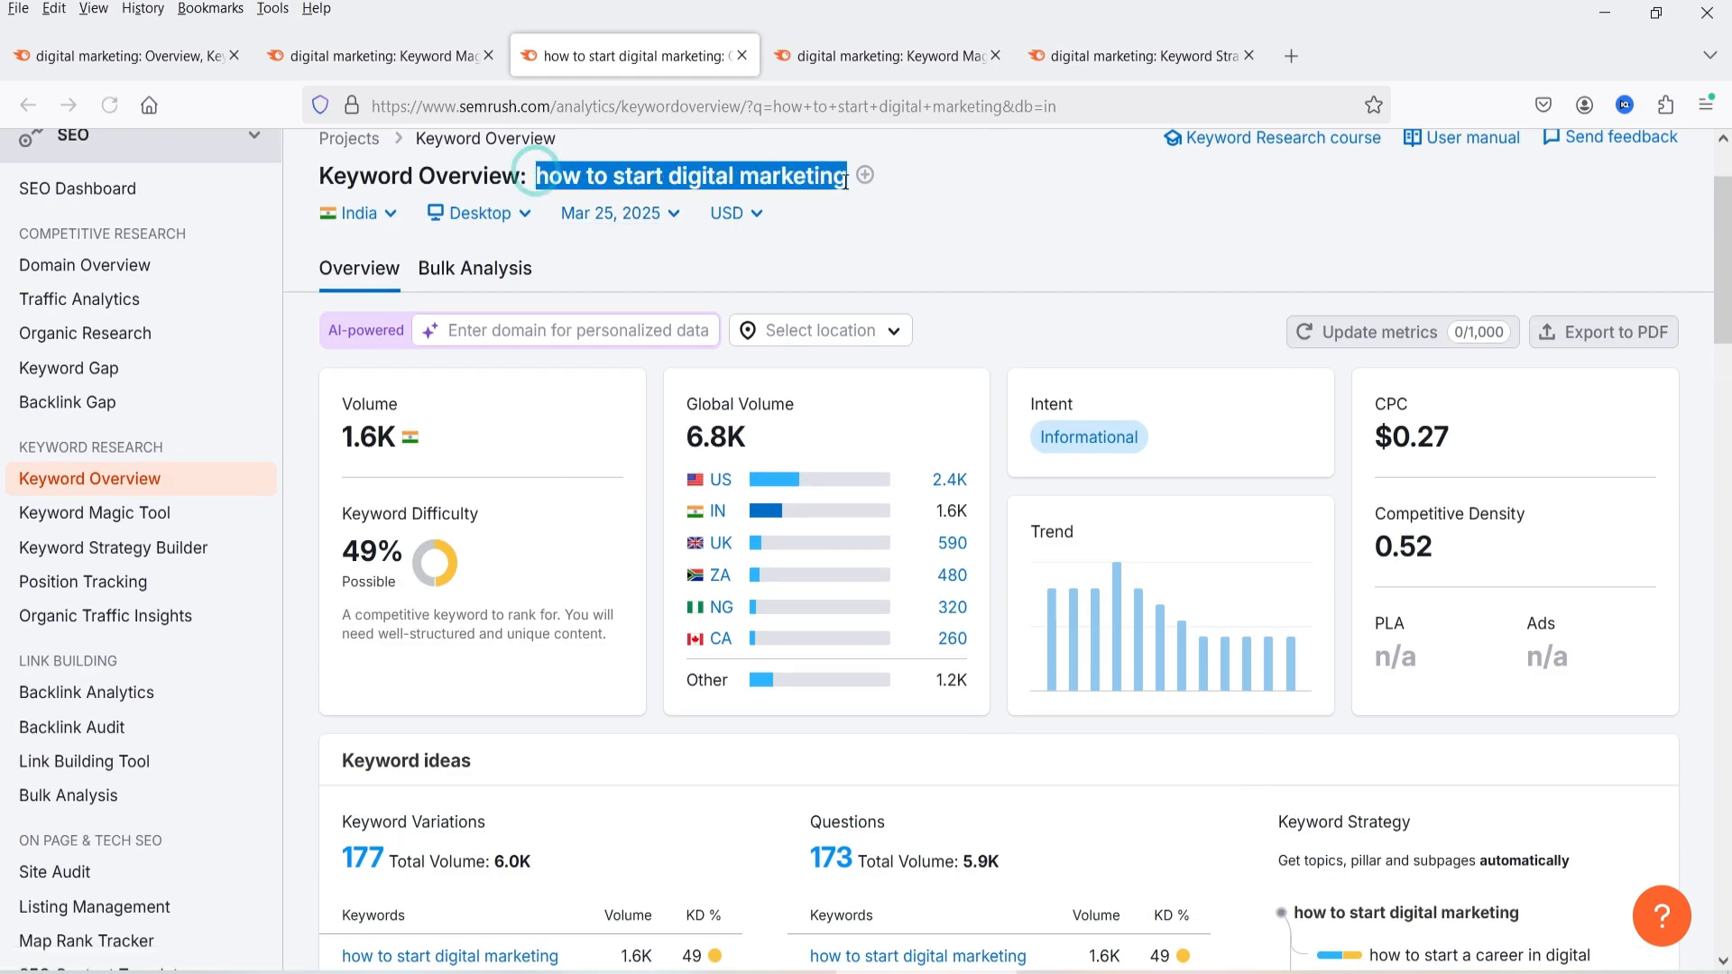
pyautogui.scroll(-7, 1471, 473)
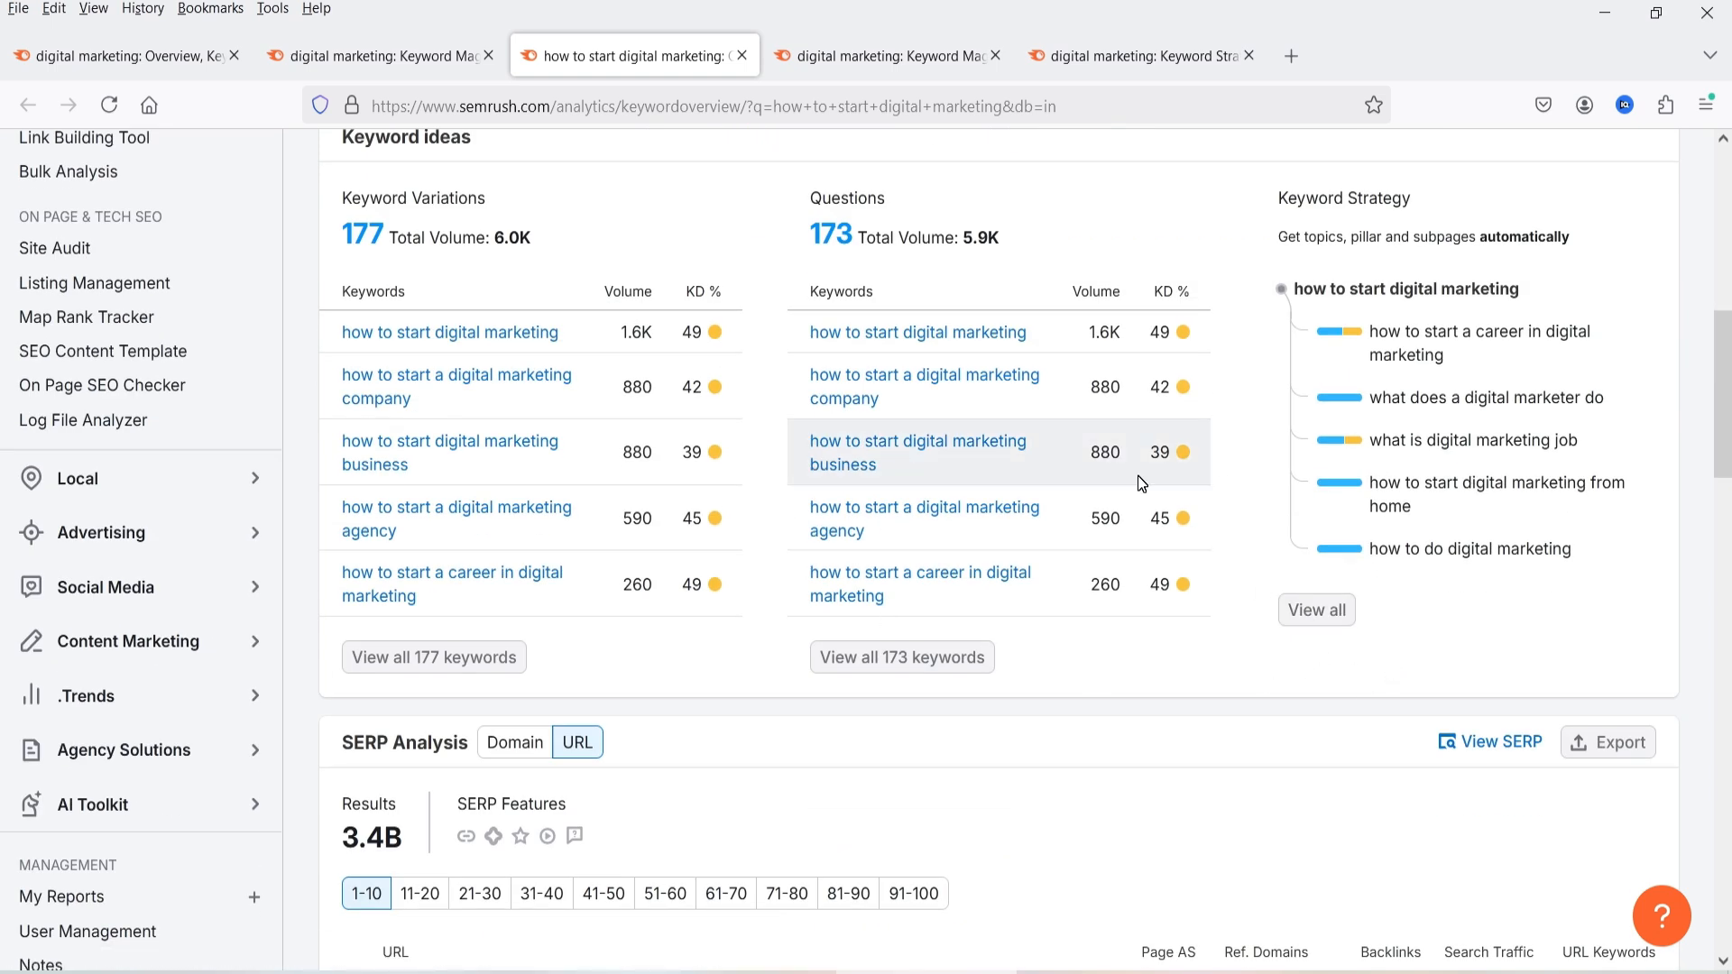
pyautogui.scroll(8, 1088, 473)
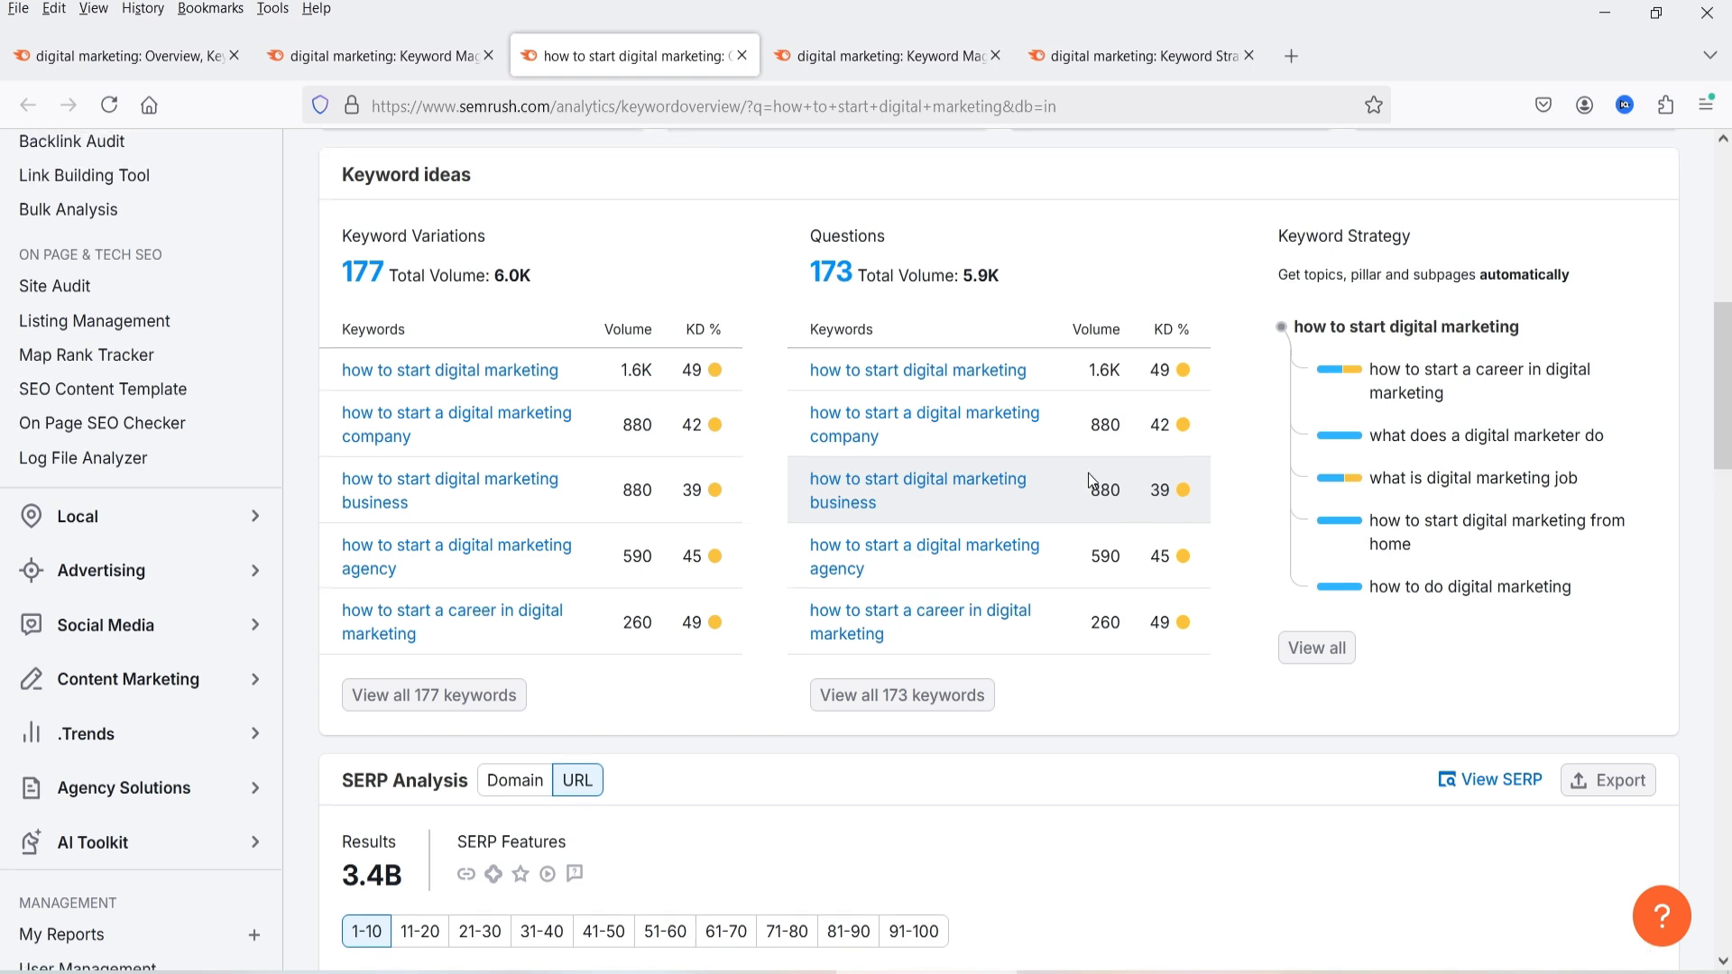
pyautogui.scroll(-5, 1469, 370)
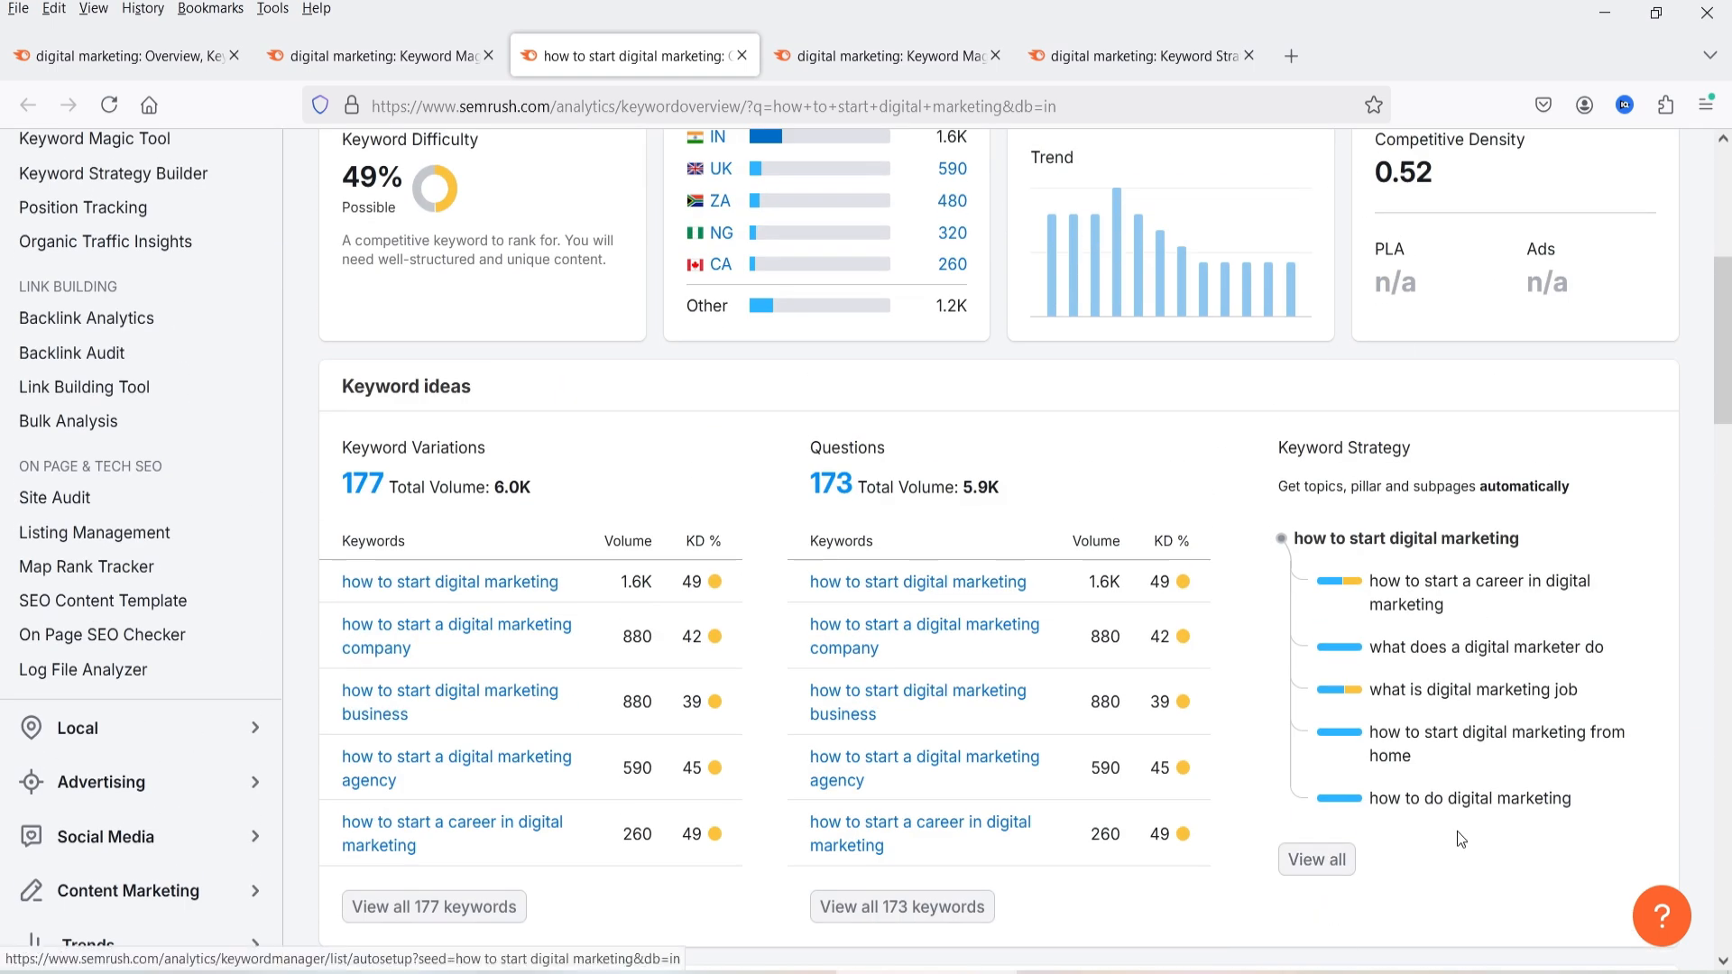
pyautogui.scroll(5, 1458, 831)
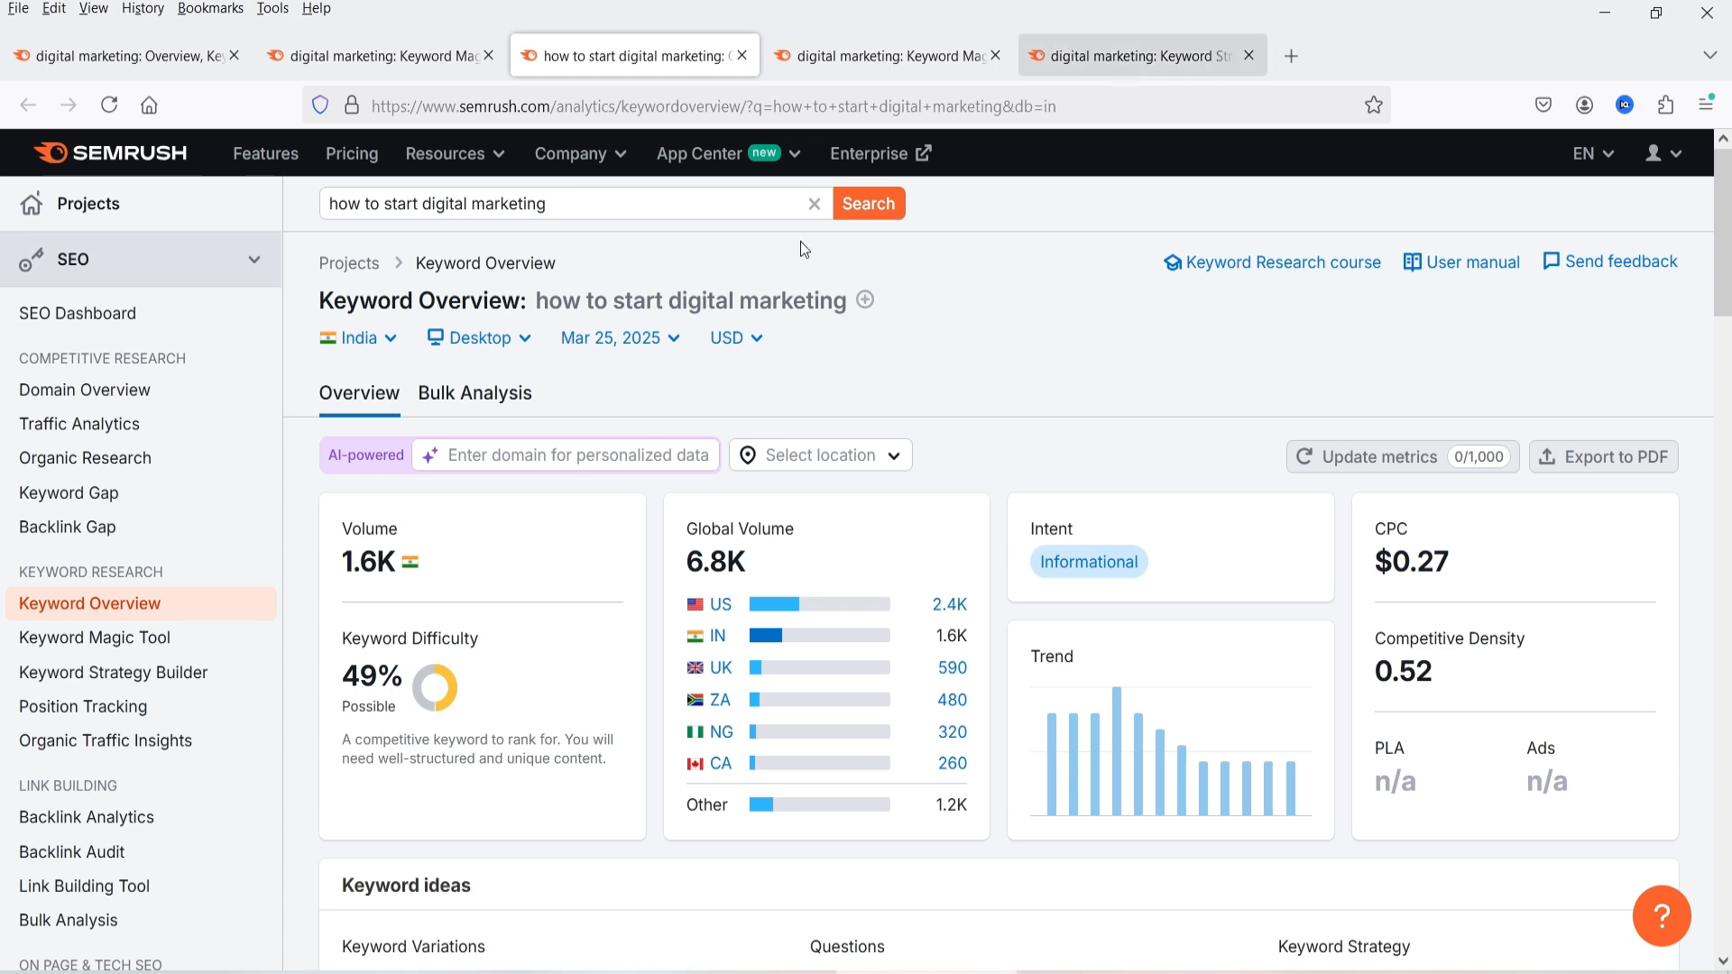
# - Return to the Keyword Strategy Builder tab for digital marketing and review its topical overview and page details
pyautogui.click(1128, 57)
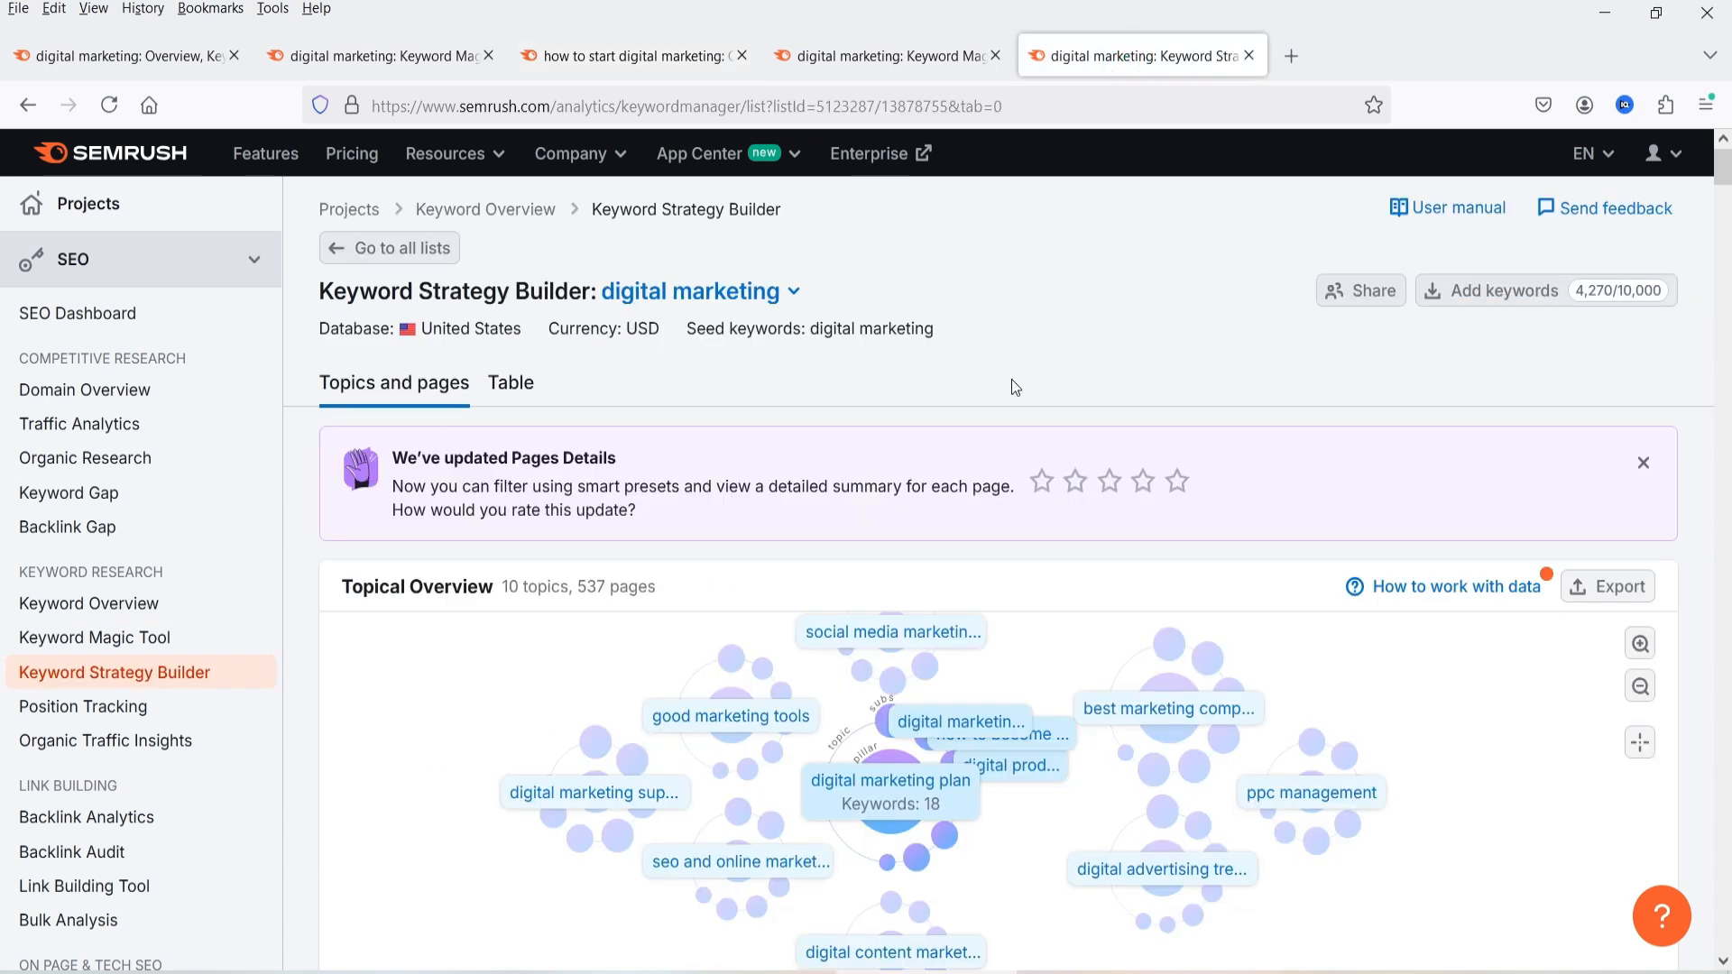
pyautogui.scroll(-5, 1730, 397)
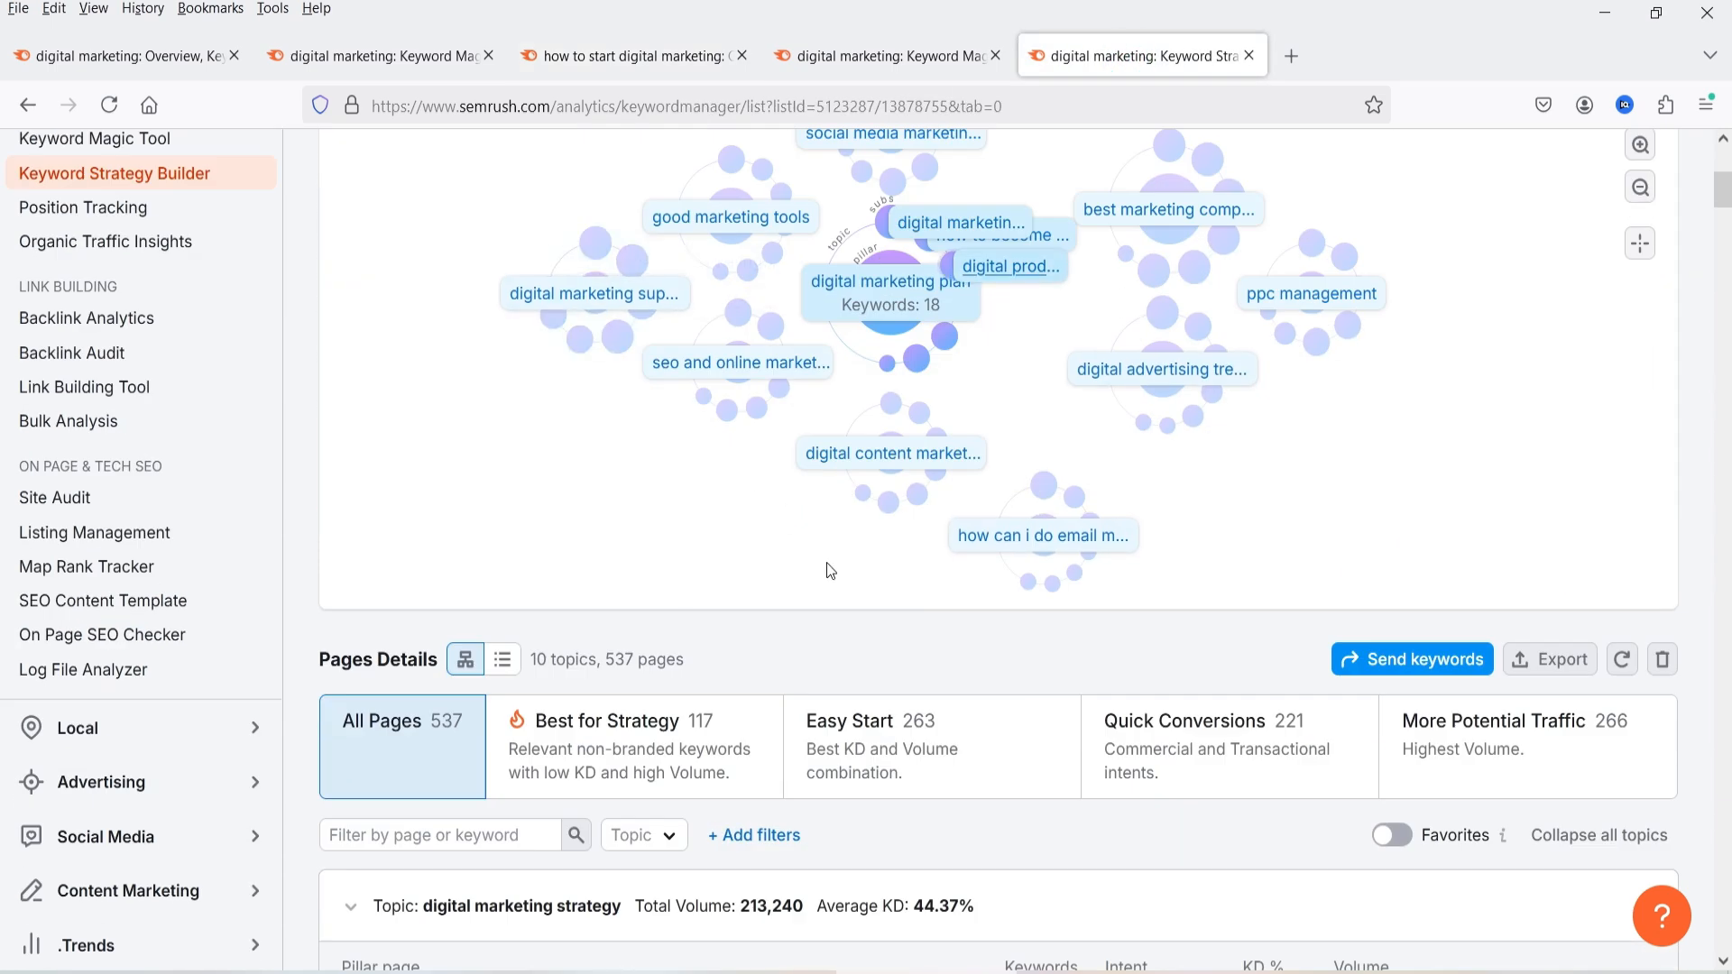
pyautogui.scroll(5, 1725, 534)
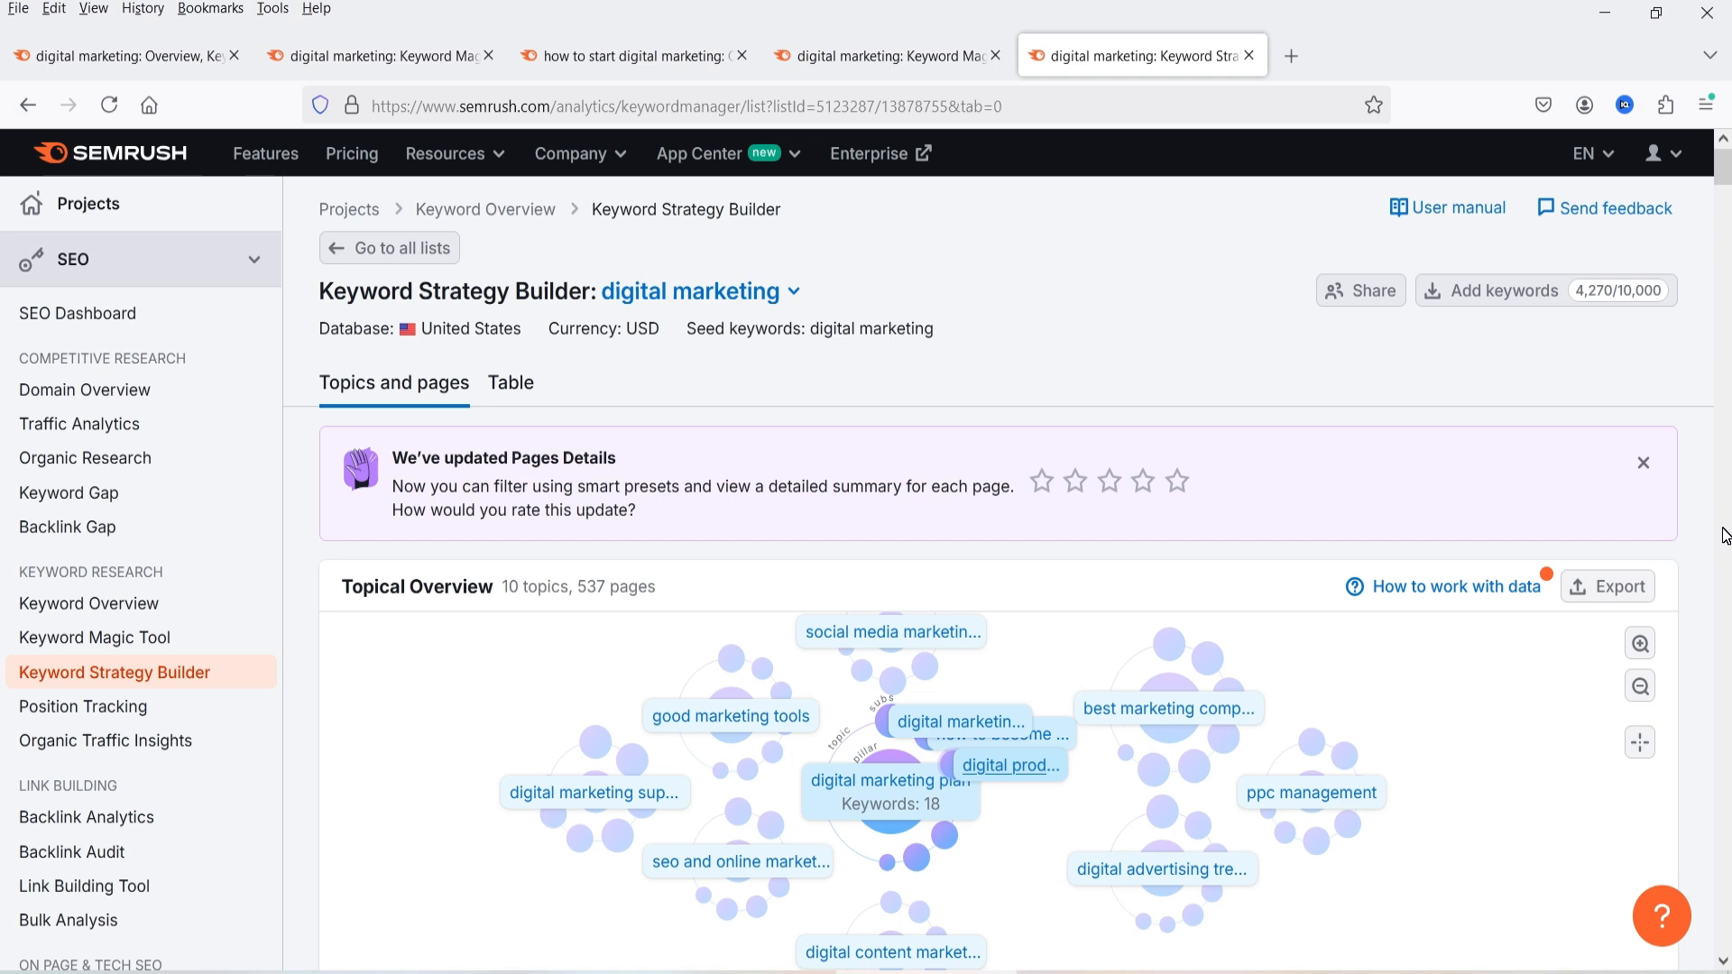